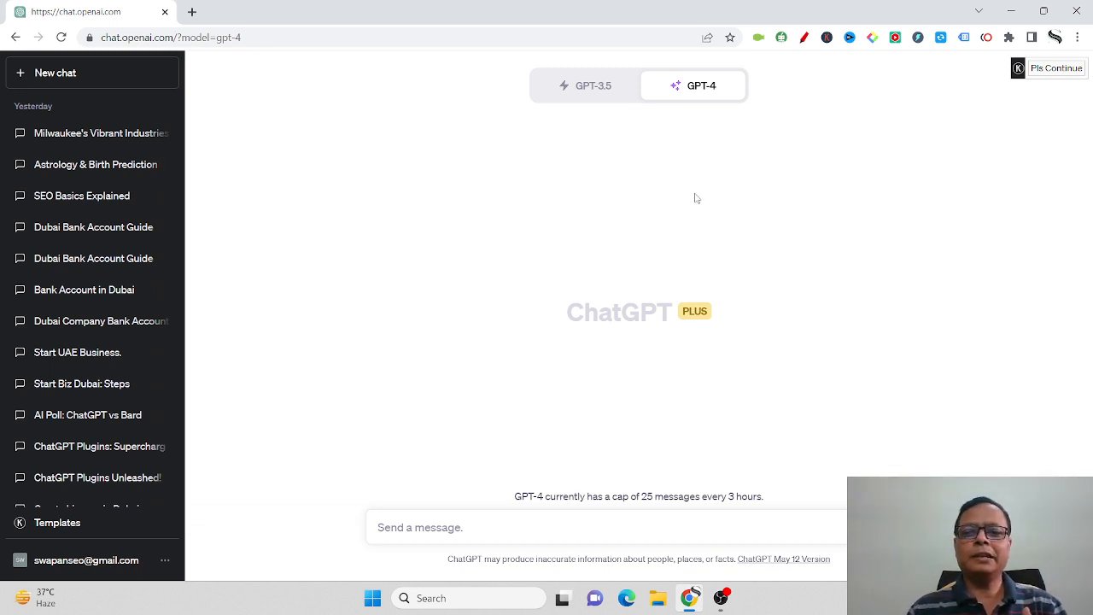
Switch the GPT-4 model from its default mode to the Plugins (Beta) mode.
mouse_move(690, 94)
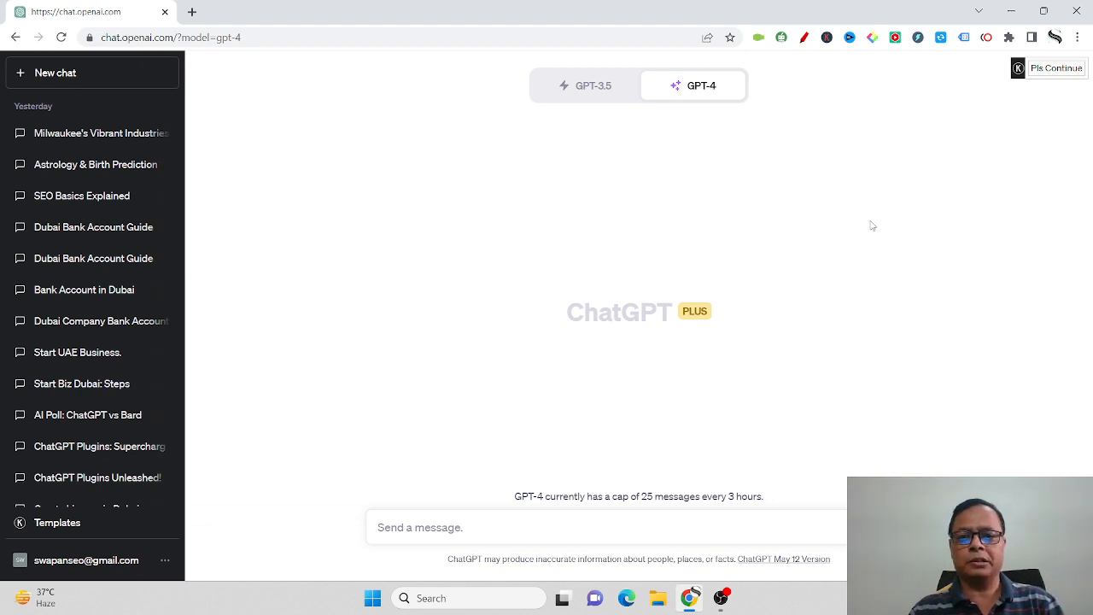
mouse_move(700, 94)
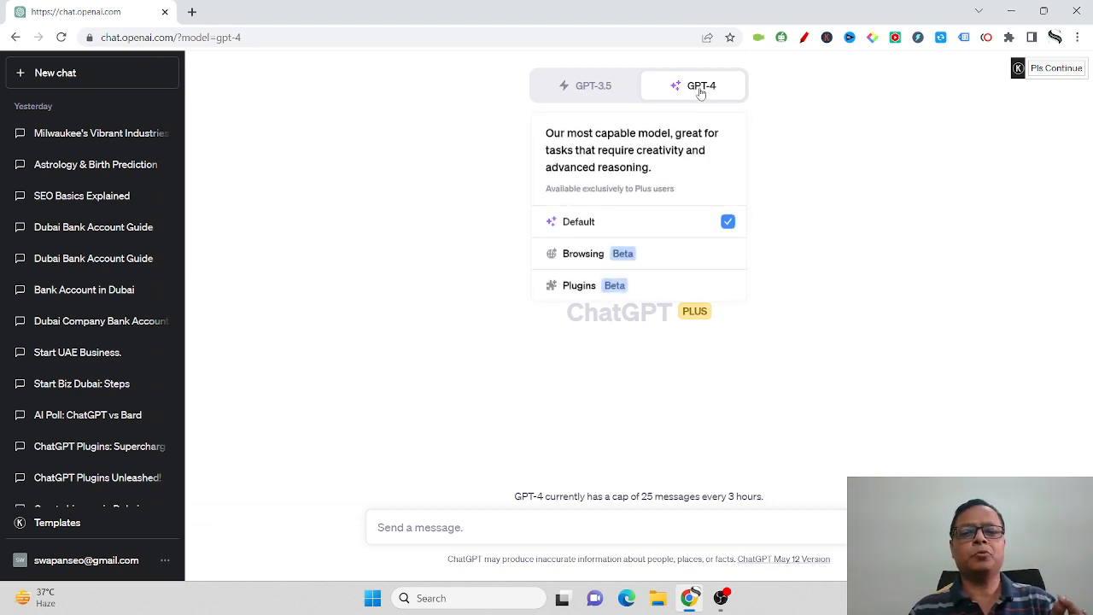
left_click(615, 290)
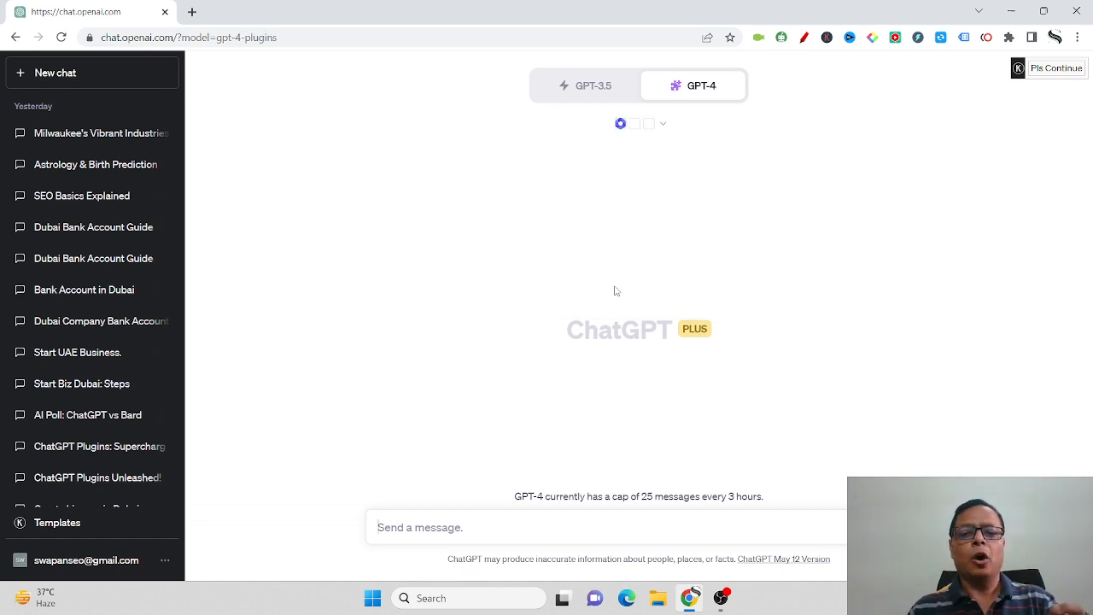
Browse the installed plugins and read their descriptions, including Wolfram, ImageSearch and WebPilot.
left_click(662, 130)
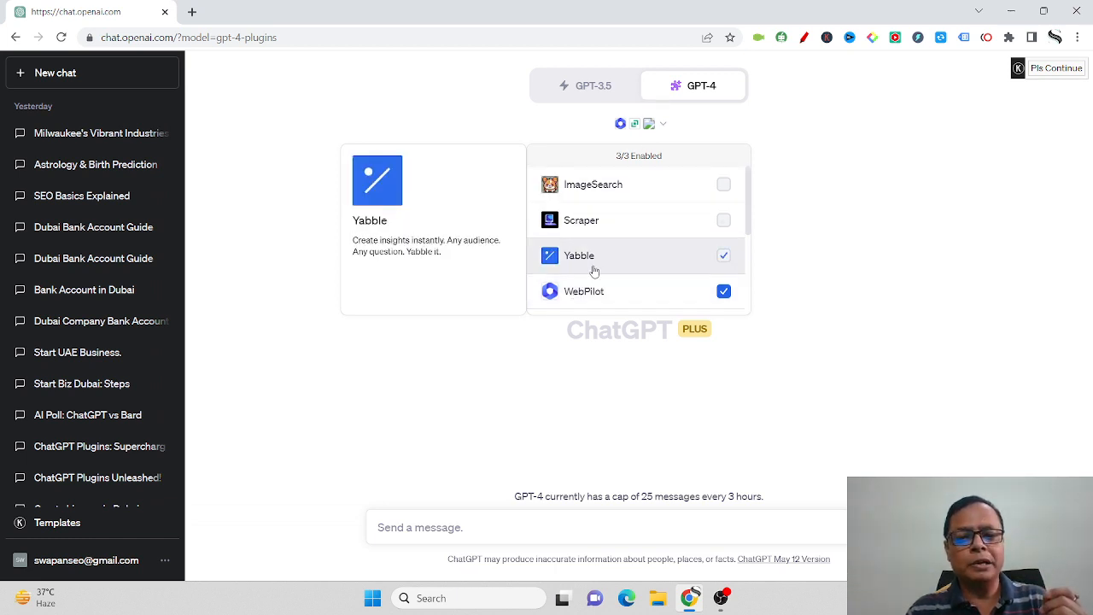
scroll(612, 288, "down", 3)
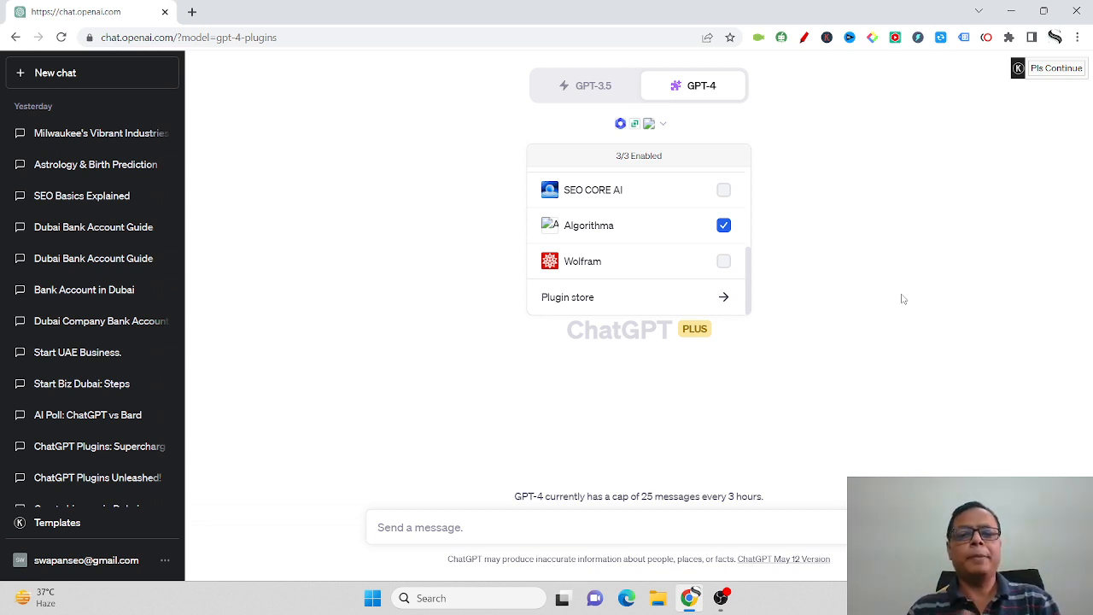
left_click(723, 260)
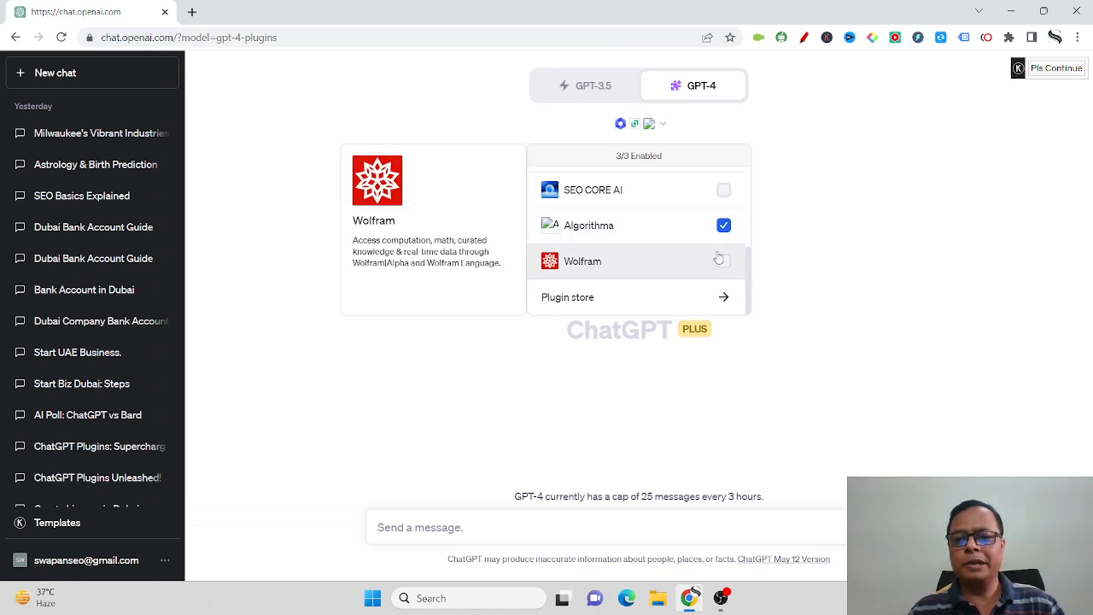
scroll(751, 256, "up", 2)
scroll(751, 242, "up", 2)
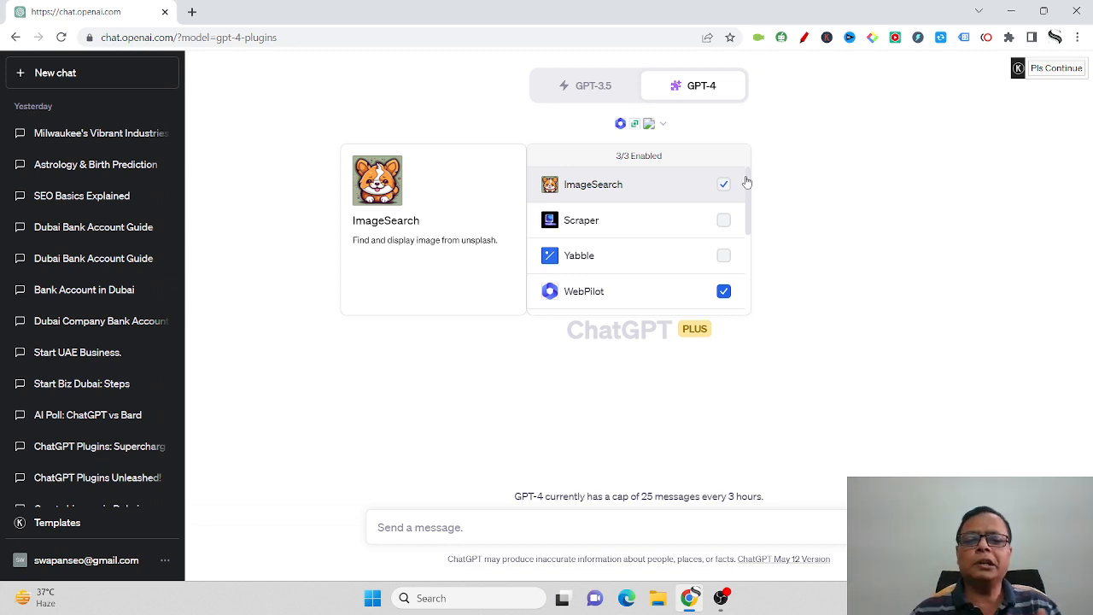
scroll(669, 239, "down", 2)
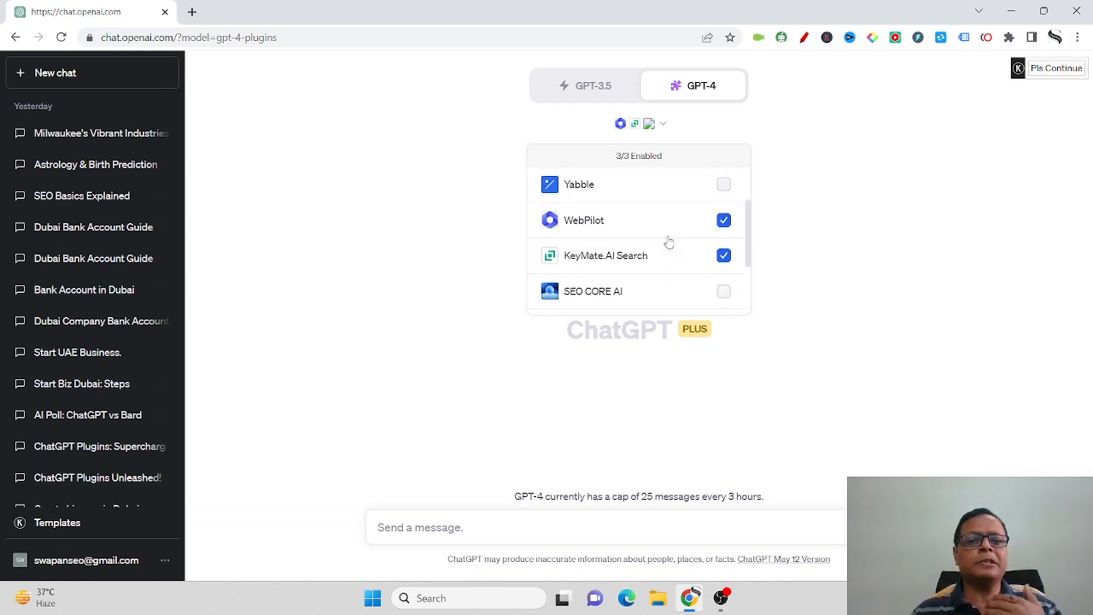
mouse_move(681, 231)
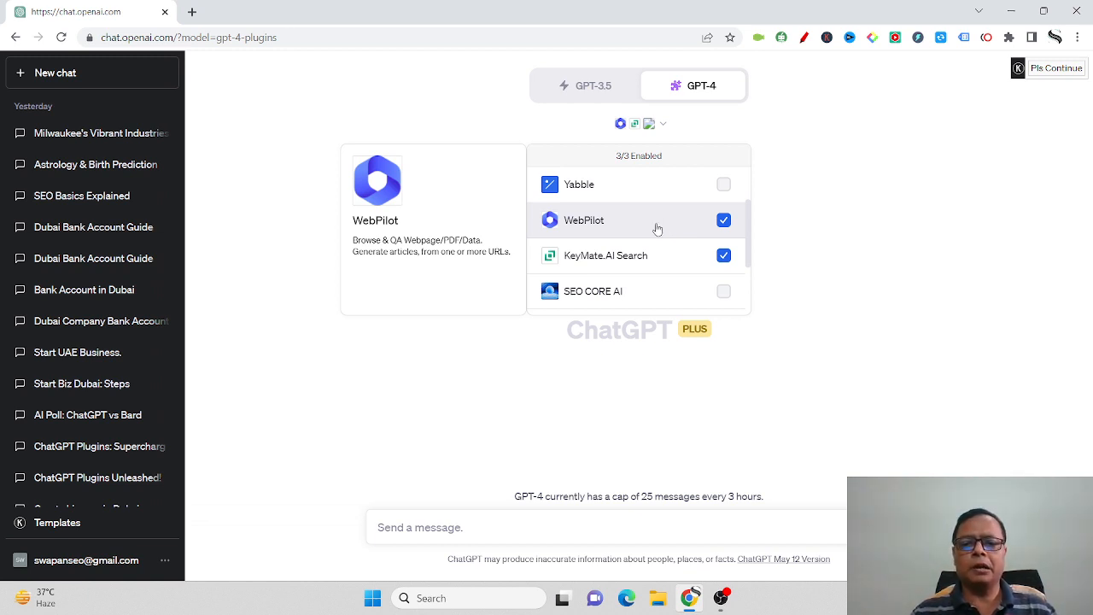
left_click(1084, 297)
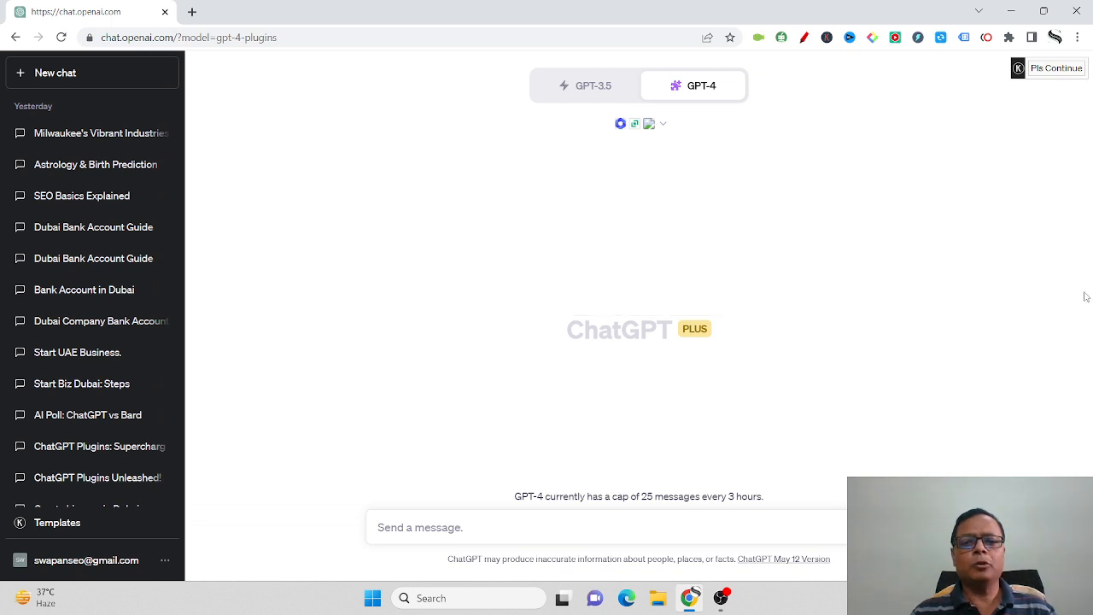
Disable the KeyMate.AI Search, WebPilot and Algorithma plugins so that no plugin is enabled.
left_click(663, 127)
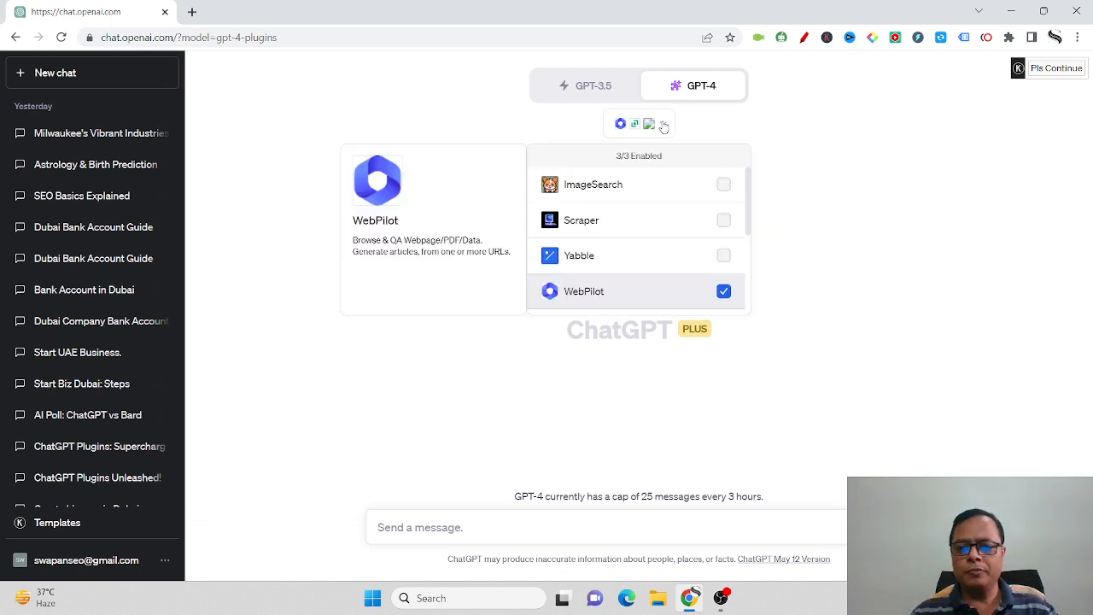
left_click(724, 258)
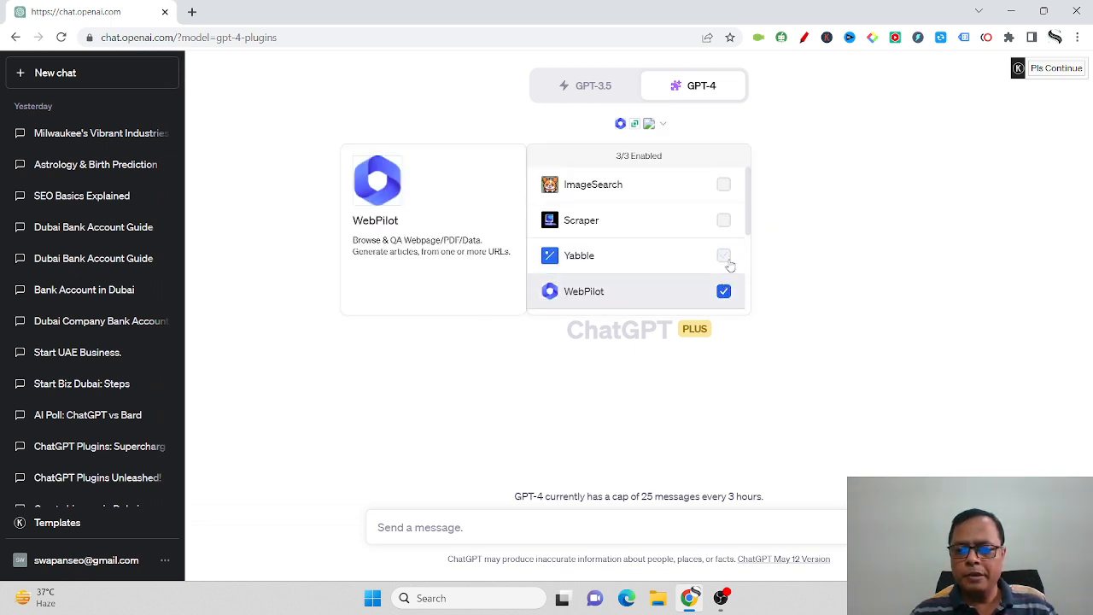
scroll(726, 256, "down", 1)
scroll(690, 270, "down", 1)
scroll(690, 270, "down", 1)
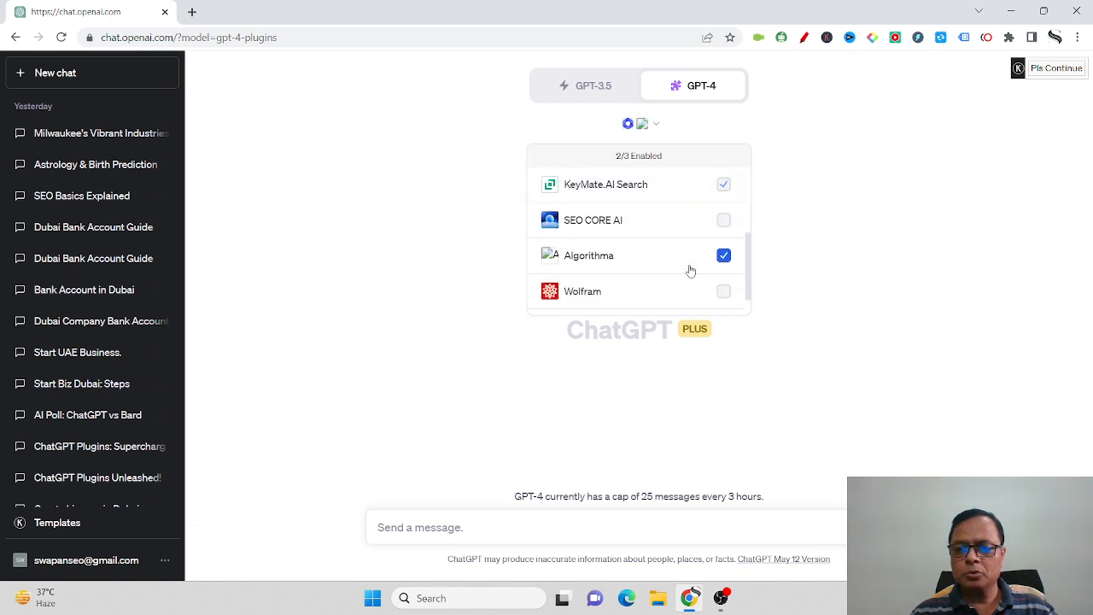
scroll(725, 219, "up", 2)
left_click(723, 220)
scroll(730, 256, "down", 1)
scroll(739, 290, "down", 1)
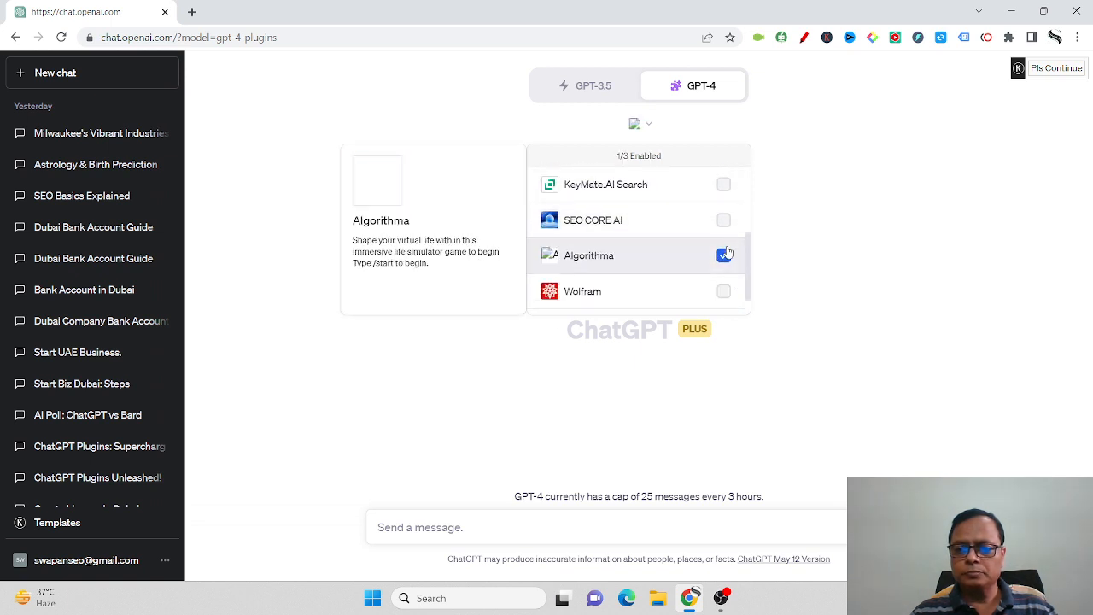
left_click(660, 267)
Enable only the WebPilot plugin and close the plugin list.
scroll(662, 273, "up", 2)
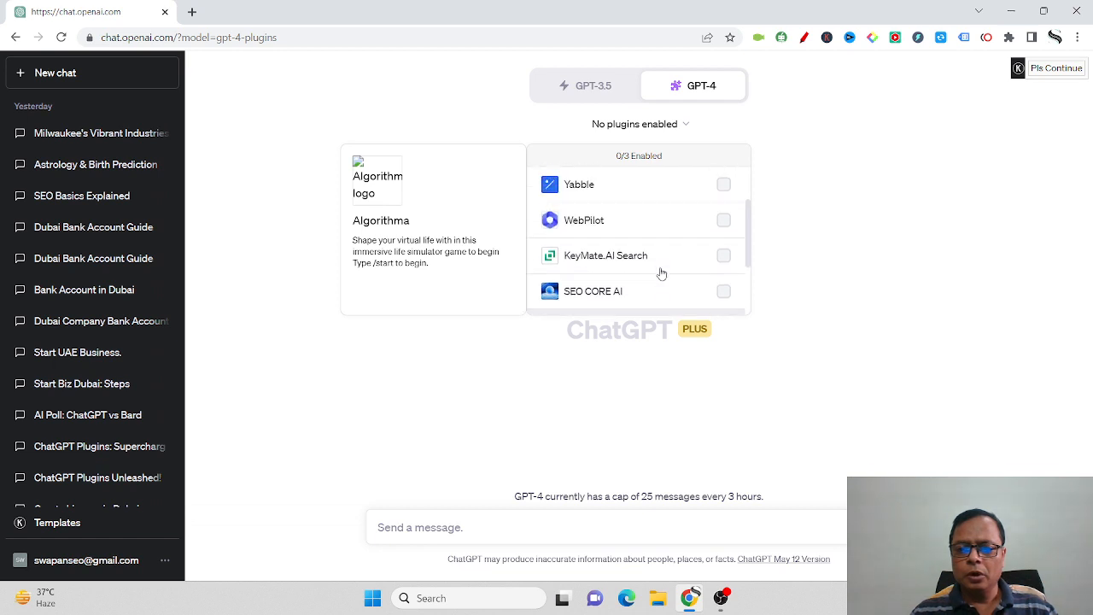
left_click(723, 220)
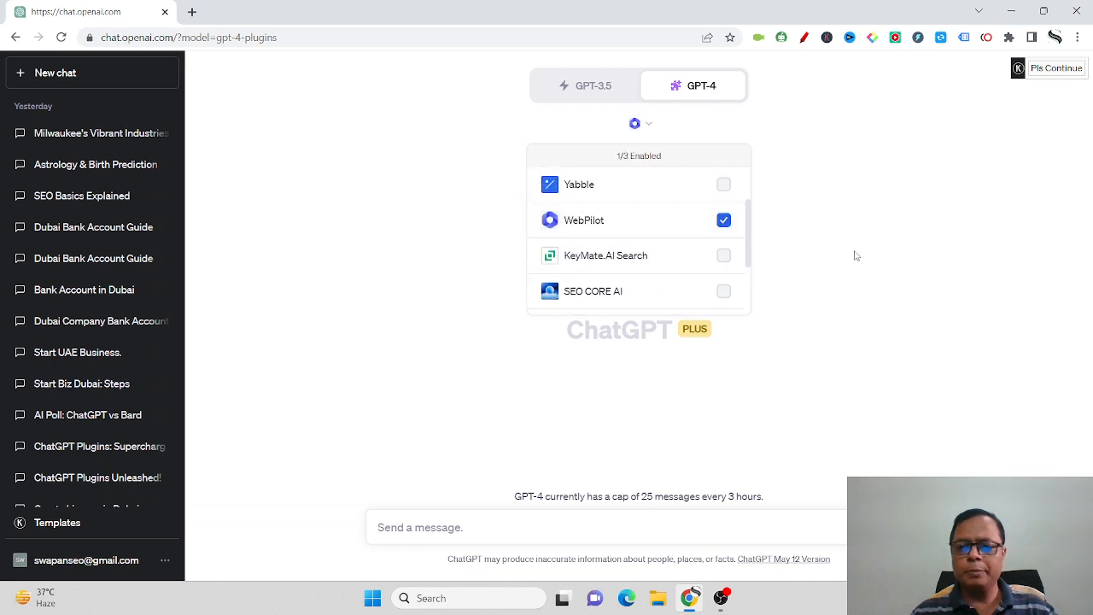
left_click(856, 255)
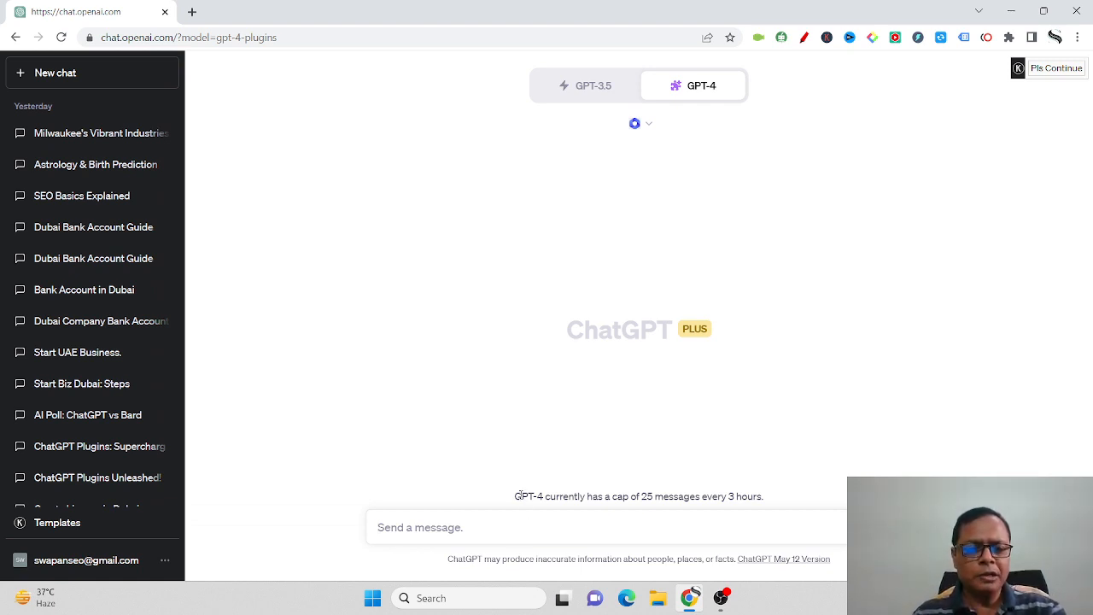
key("super")
left_click(817, 386)
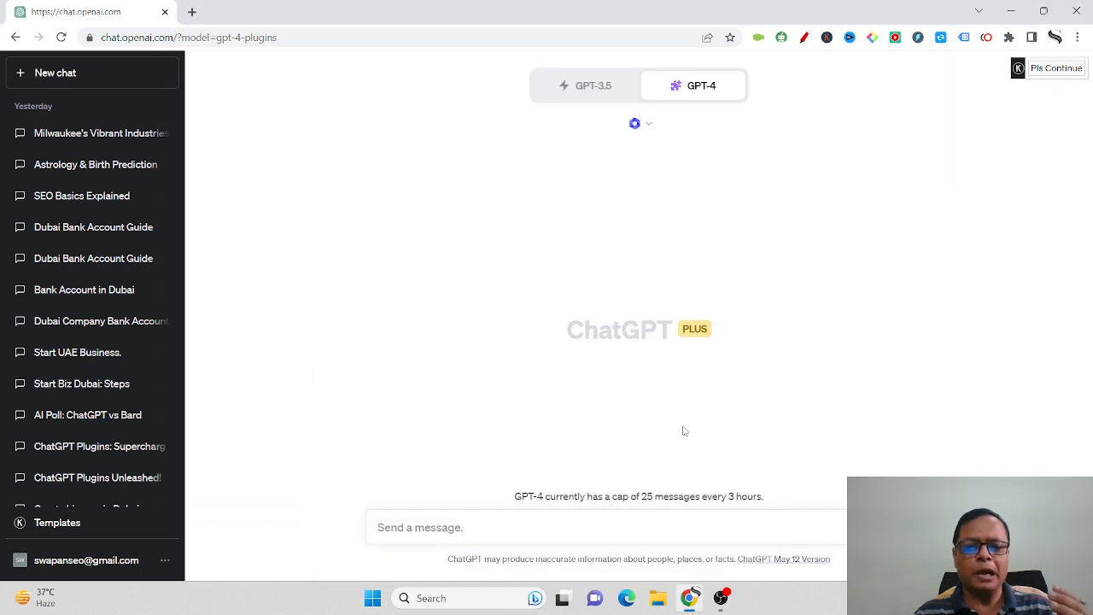
Begin a chat message with the question "Can you generate keywords for pay per click?".
left_click(447, 525)
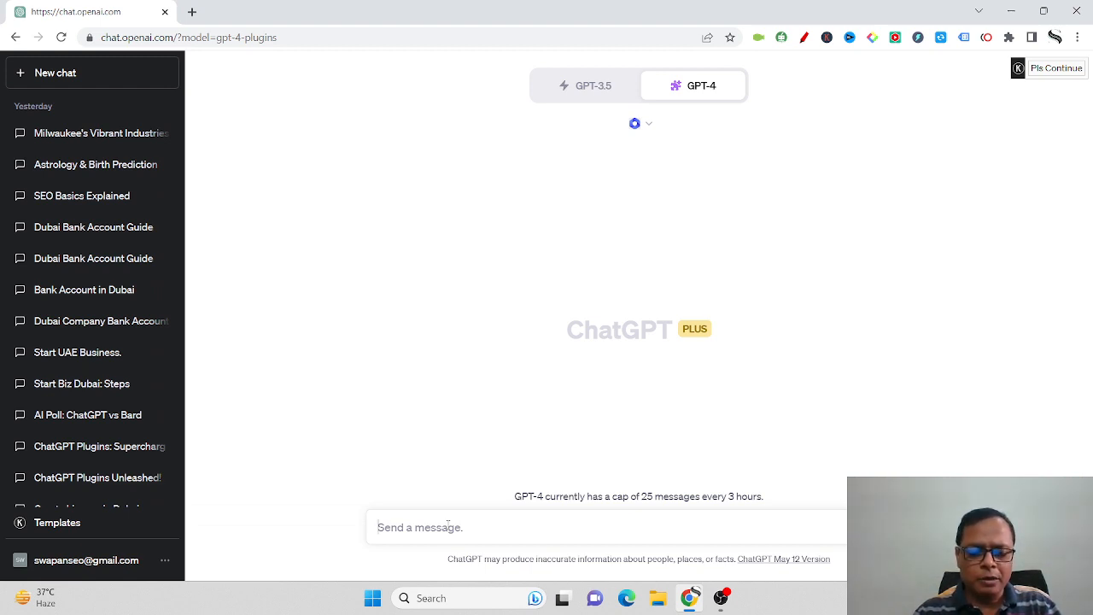
type("n")
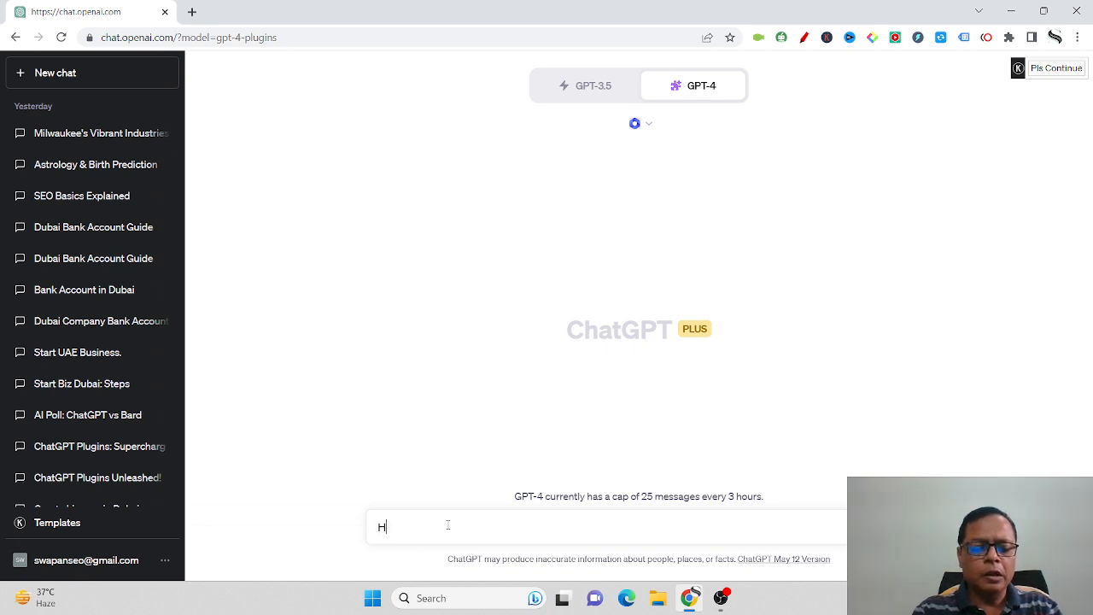
key("BackSpace")
type("Can you")
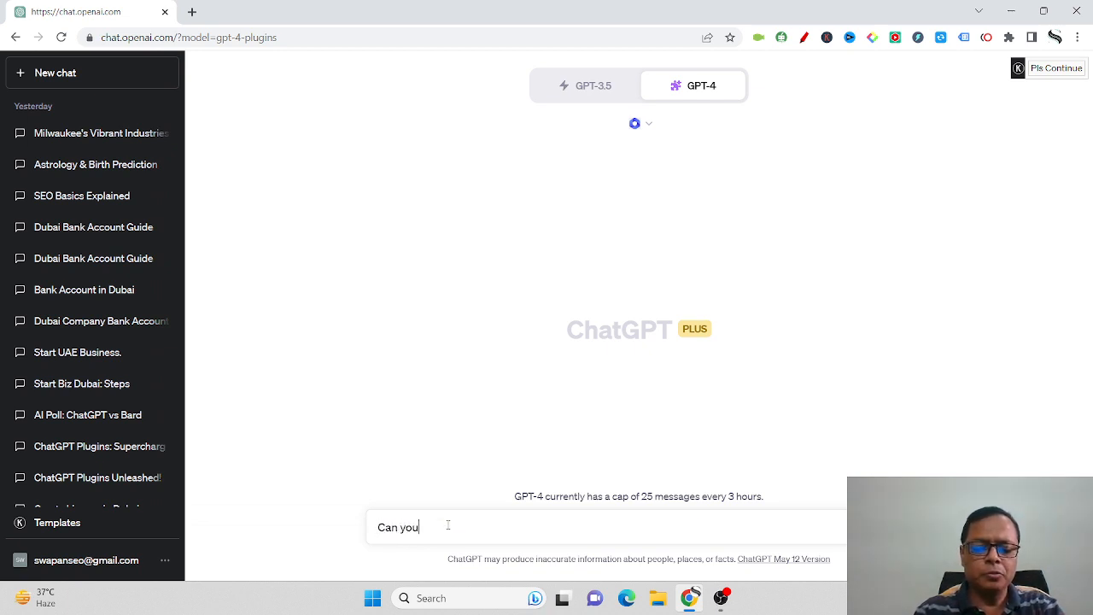
type(" generate ")
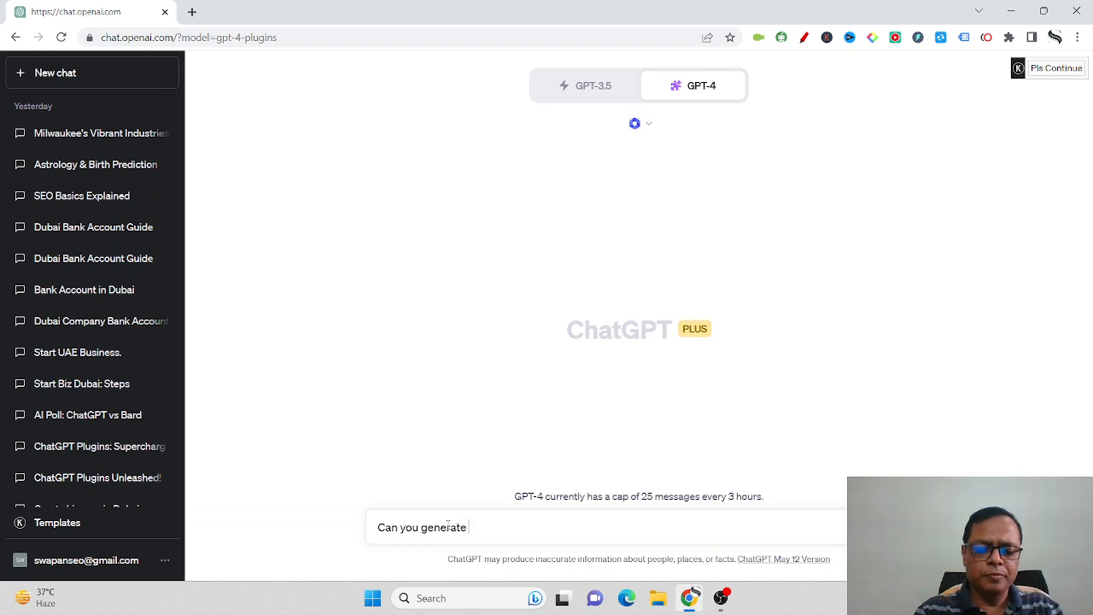
type("keyword")
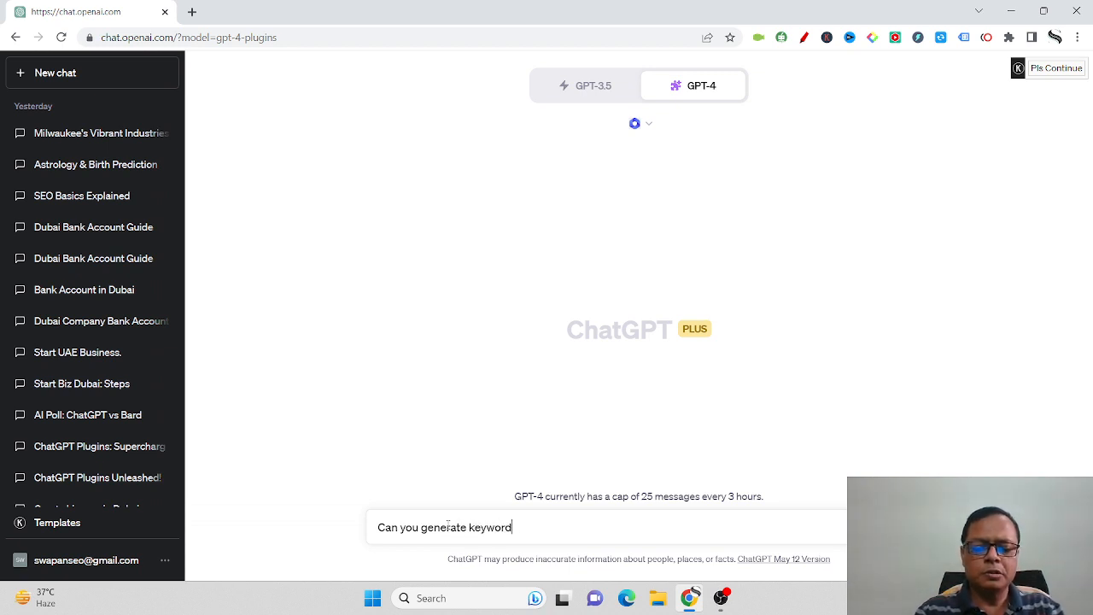
type("s for ")
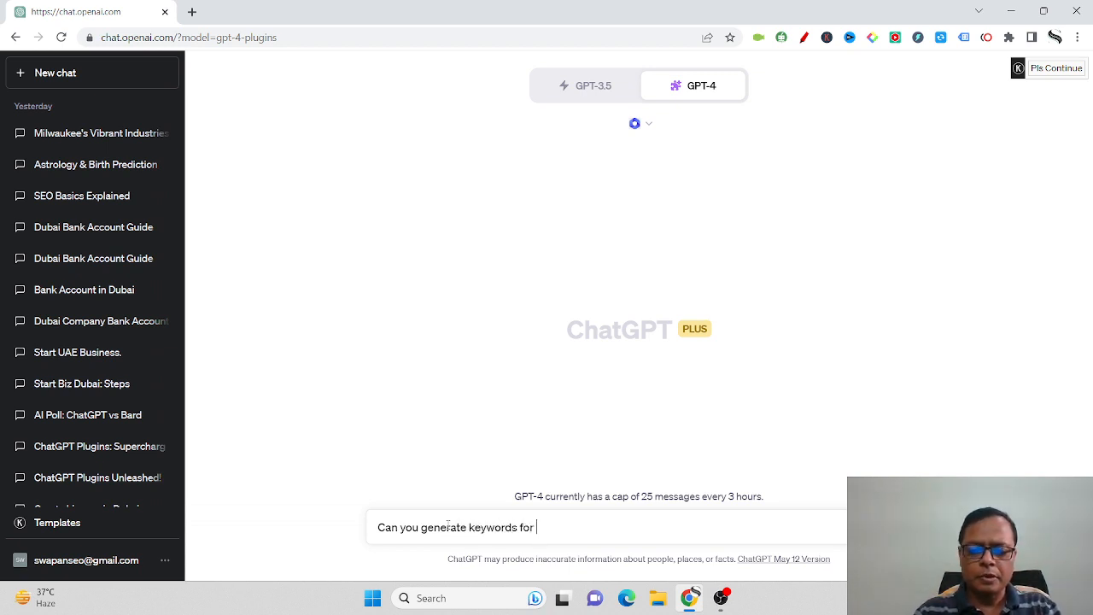
type("pay per c")
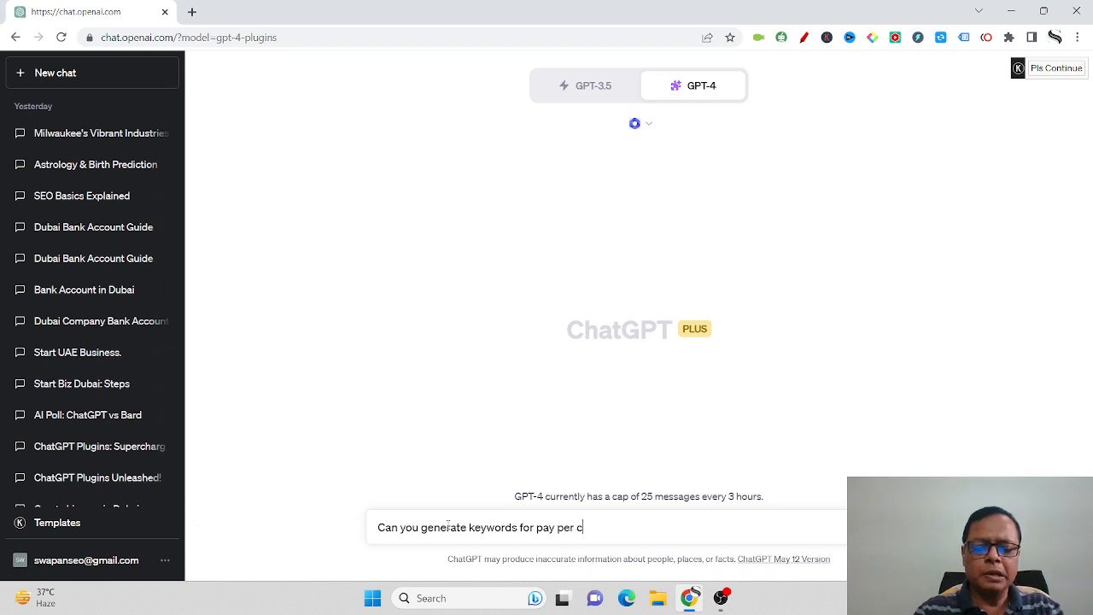
type("lick?")
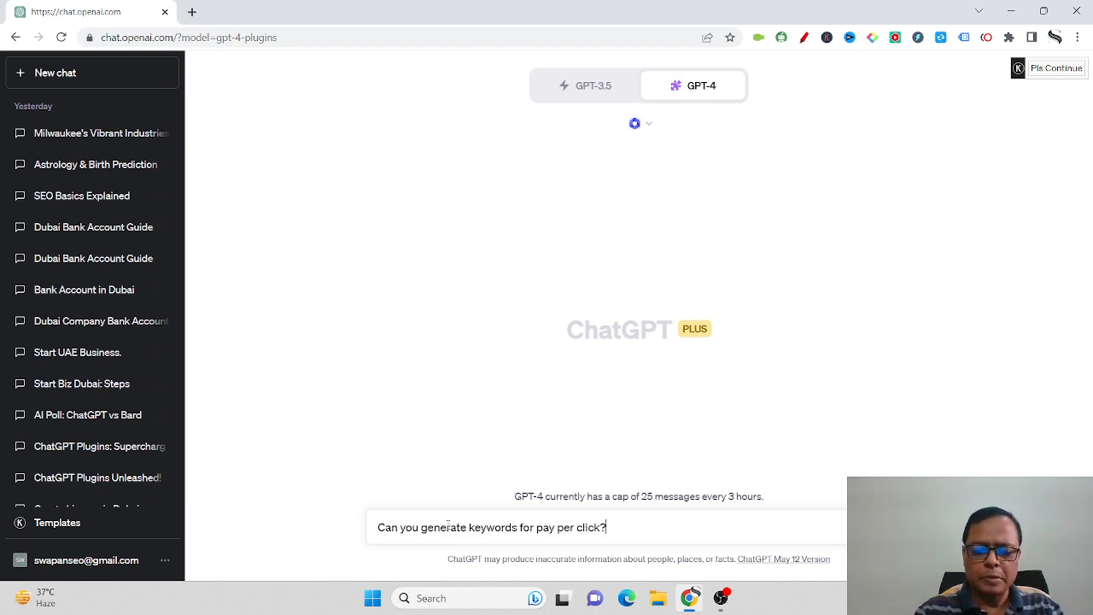
Add the sentence "My target market is USA." to the unsent message.
type(" My tarf")
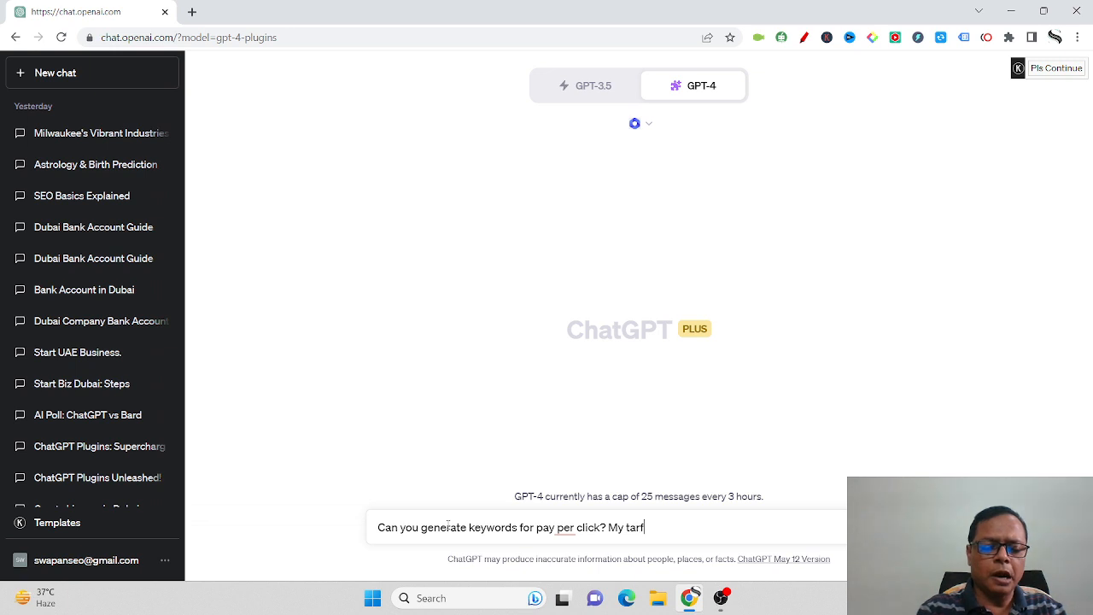
key("BackSpace")
type("get ma")
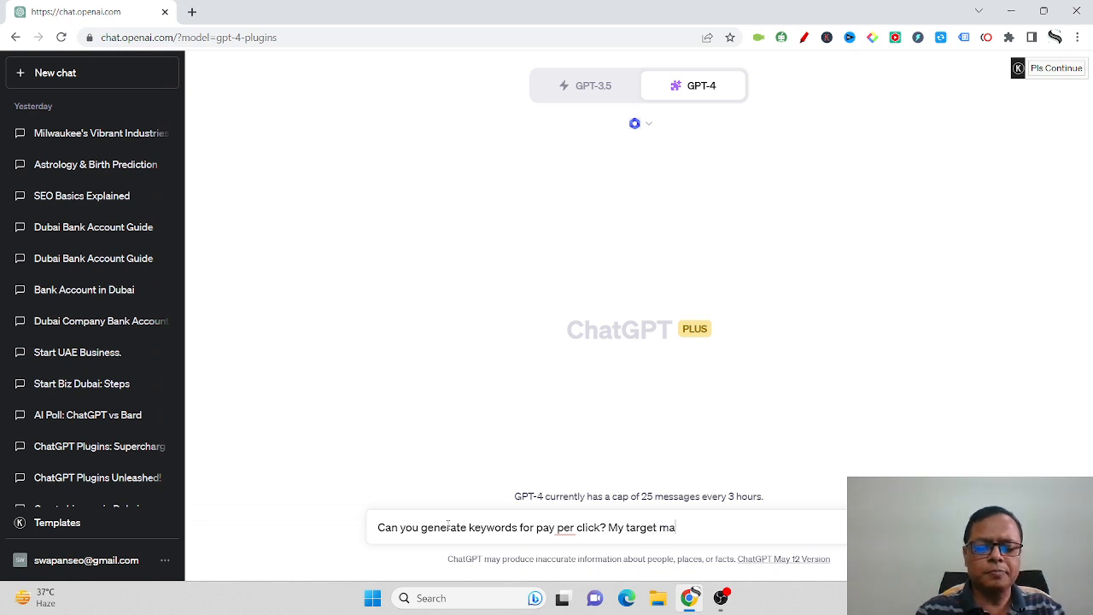
type("rket is ")
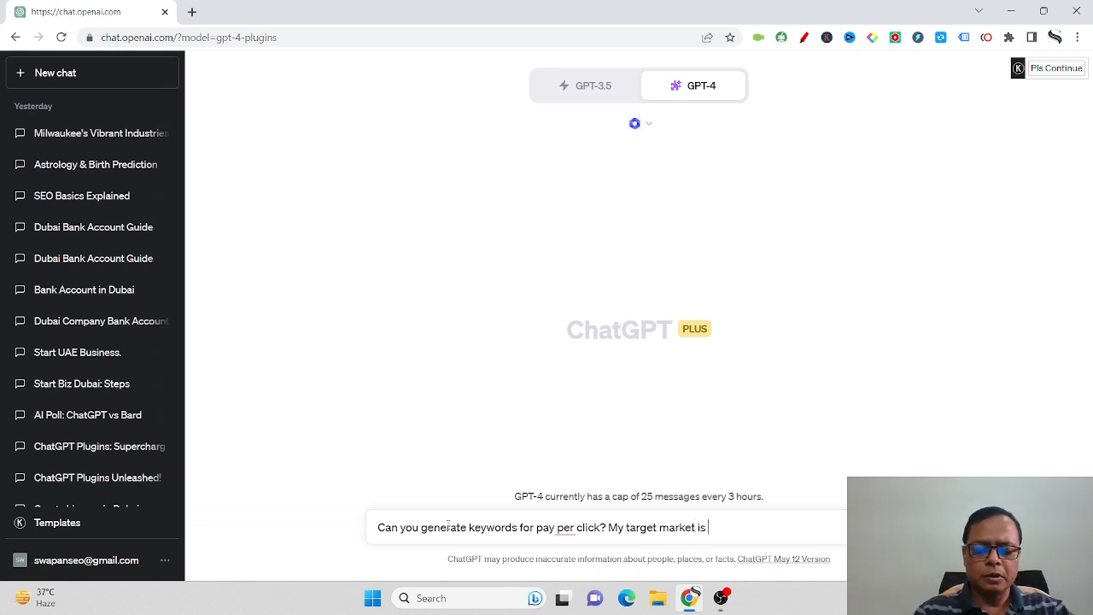
type("USA")
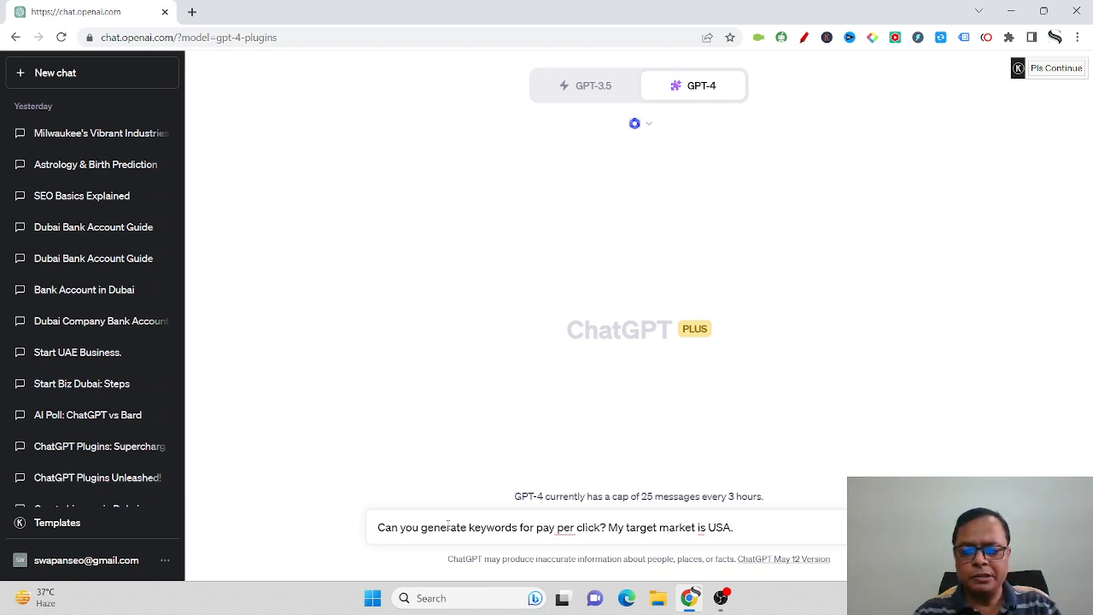
Complete the message by adding that the keywords are about "Landing page optimization." and send it.
type(". and my ")
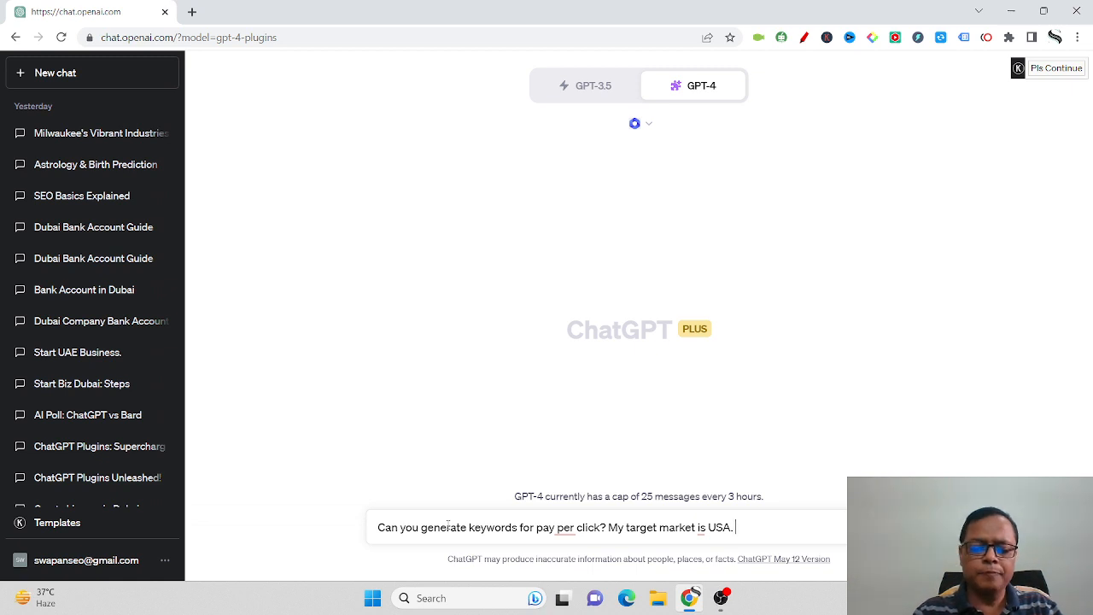
type("keywords ")
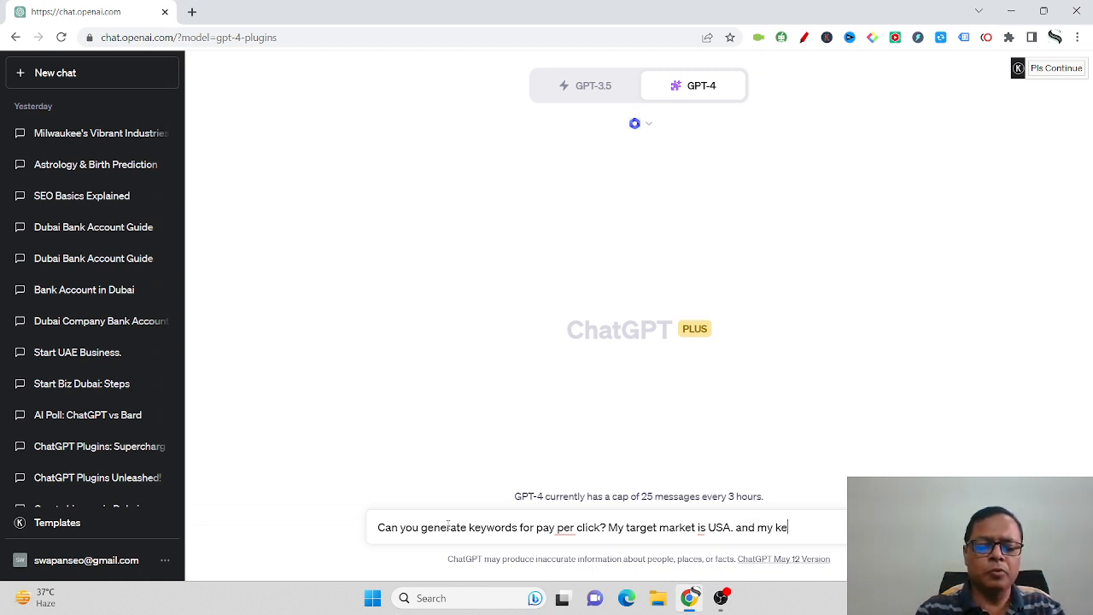
type("is re ")
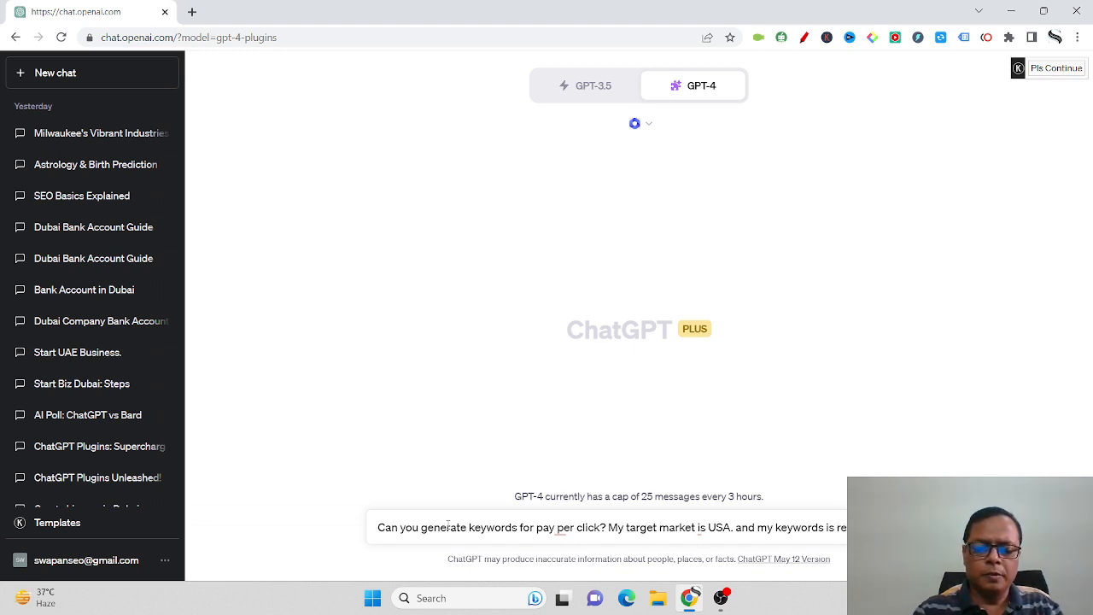
type("Landing ")
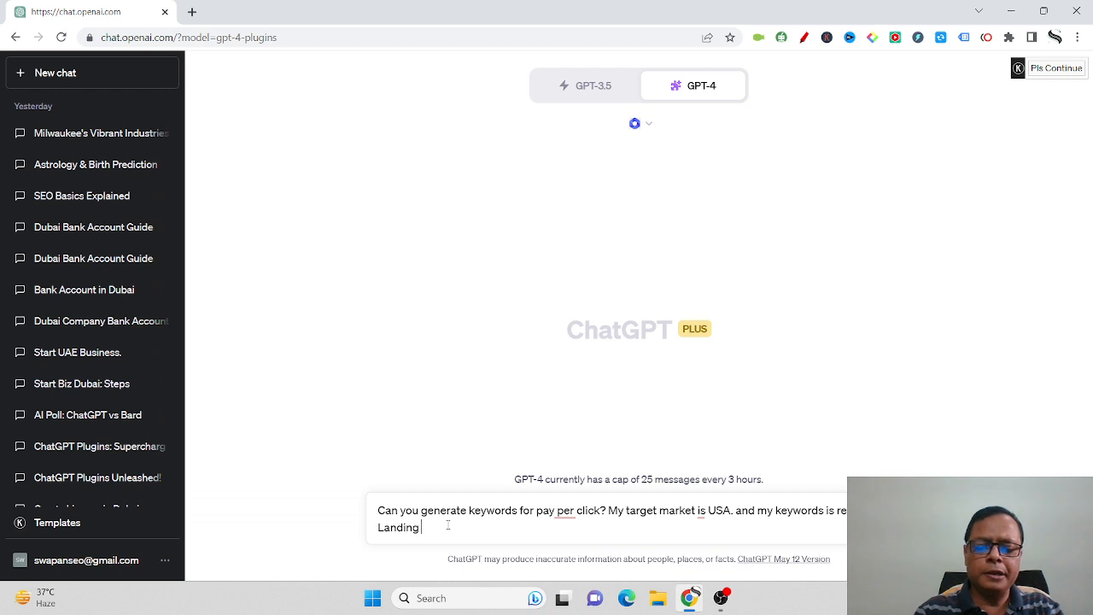
type("page opti")
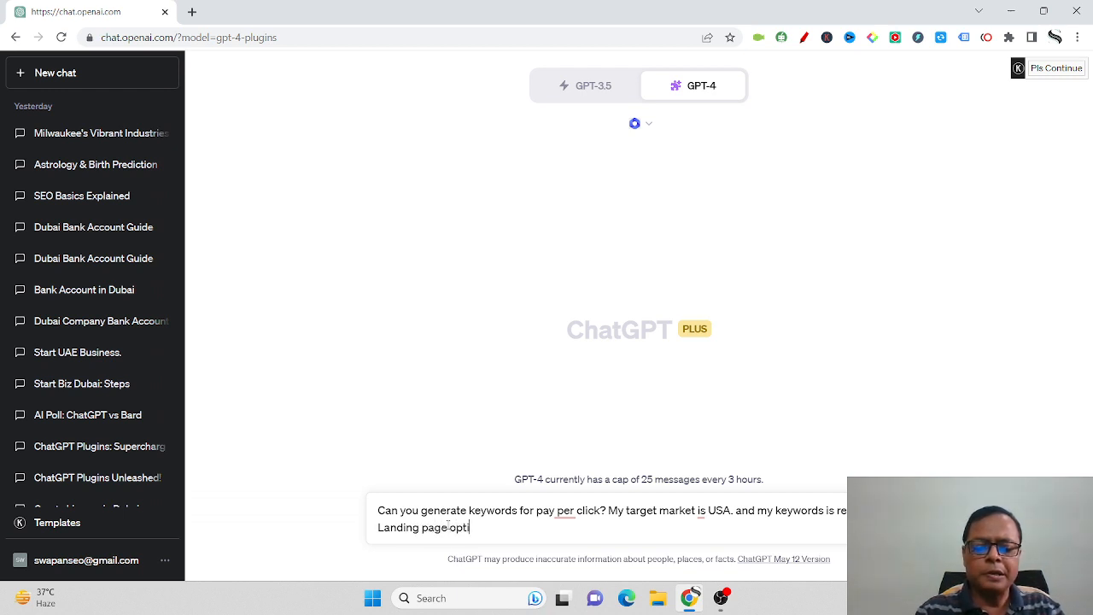
type("mization.")
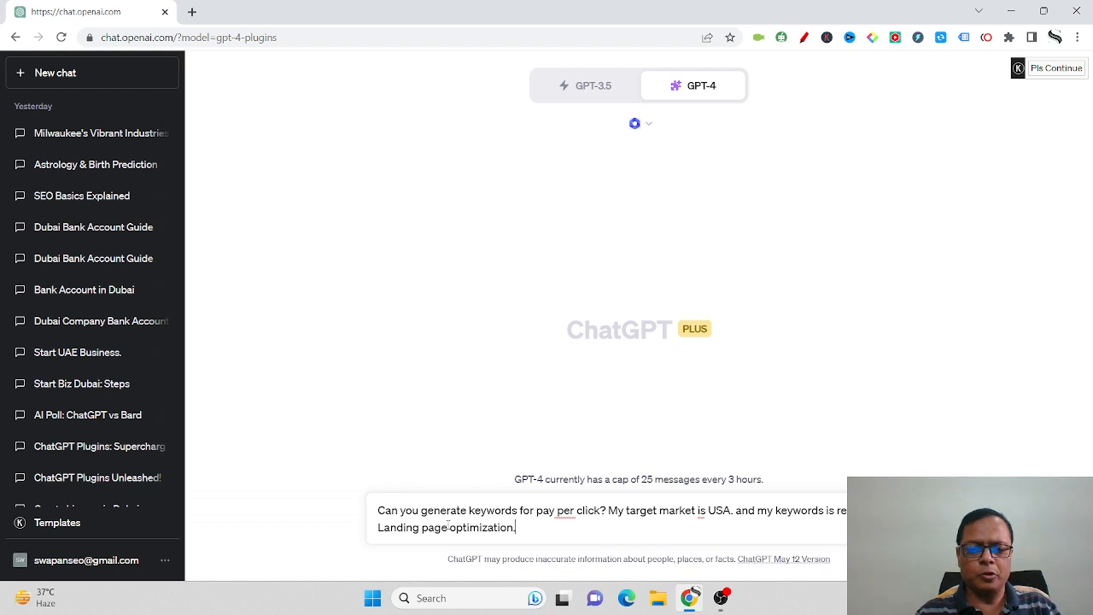
key("Return")
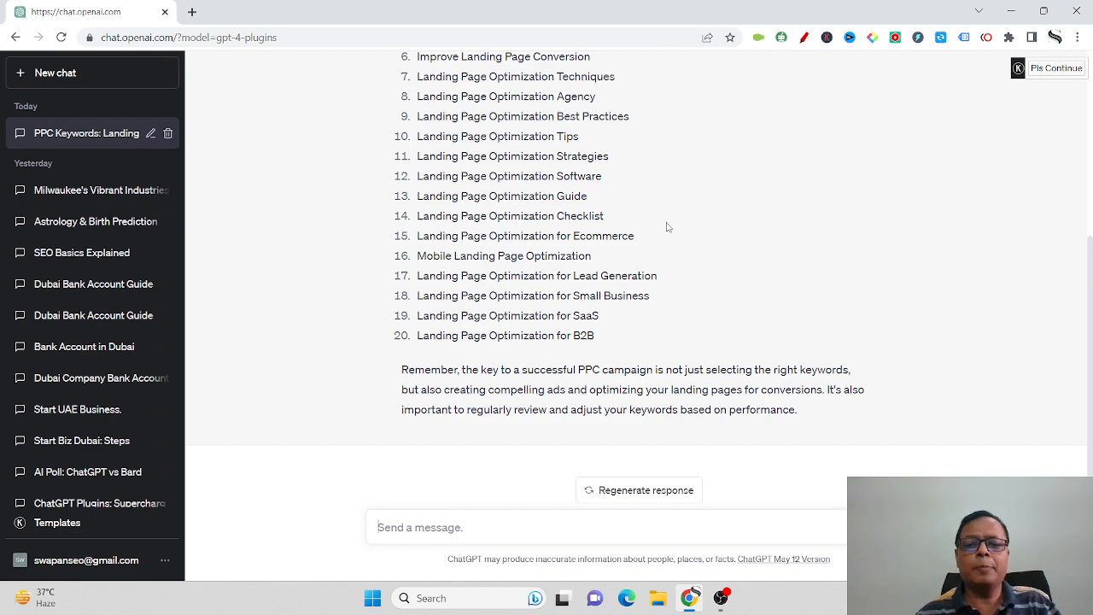
Review the generated list of landing page optimization keywords and its closing advice.
scroll(669, 227, "up", 1)
scroll(668, 227, "up", 2)
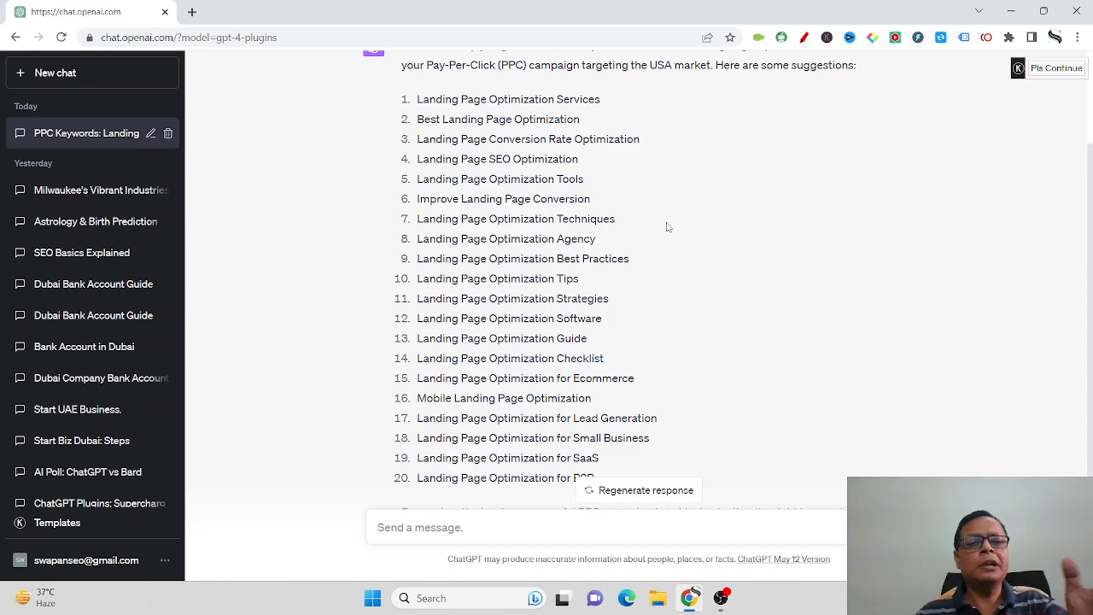
scroll(669, 227, "down", 2)
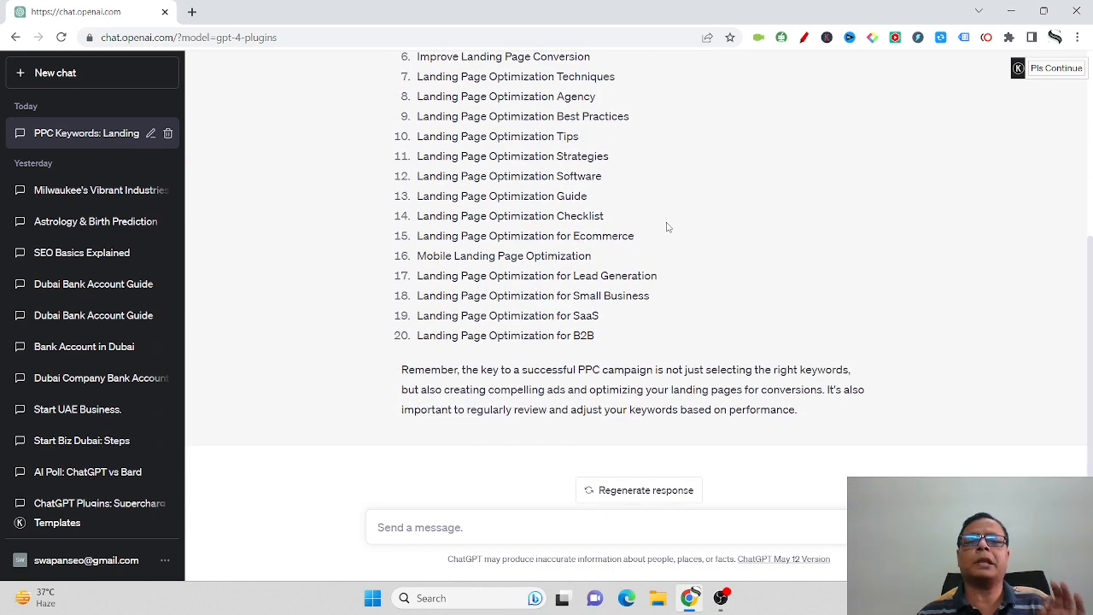
scroll(668, 227, "up", 1)
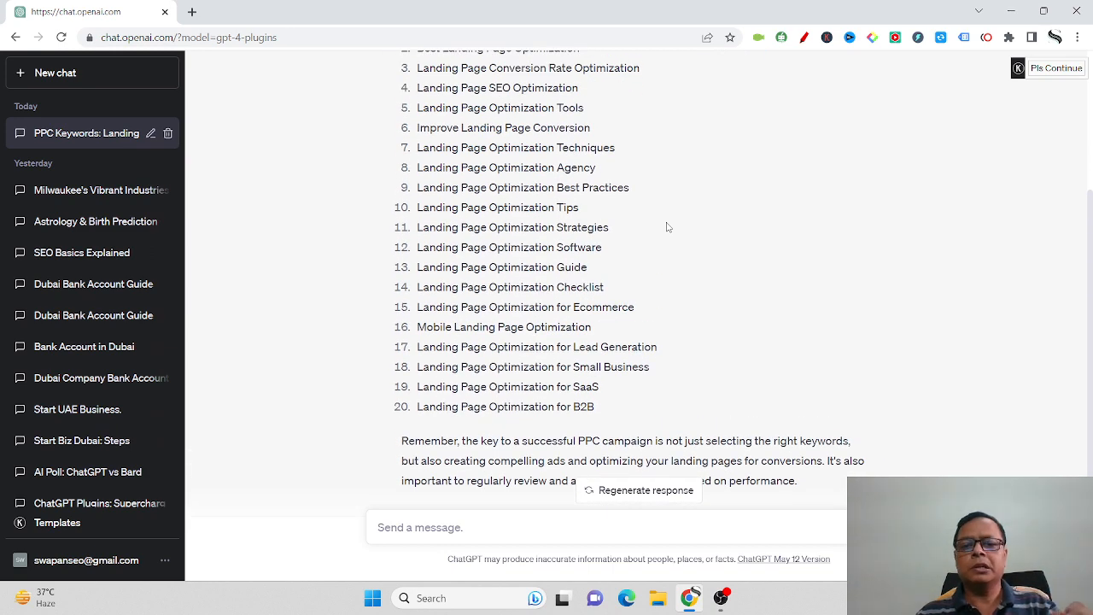
scroll(668, 227, "down", 1)
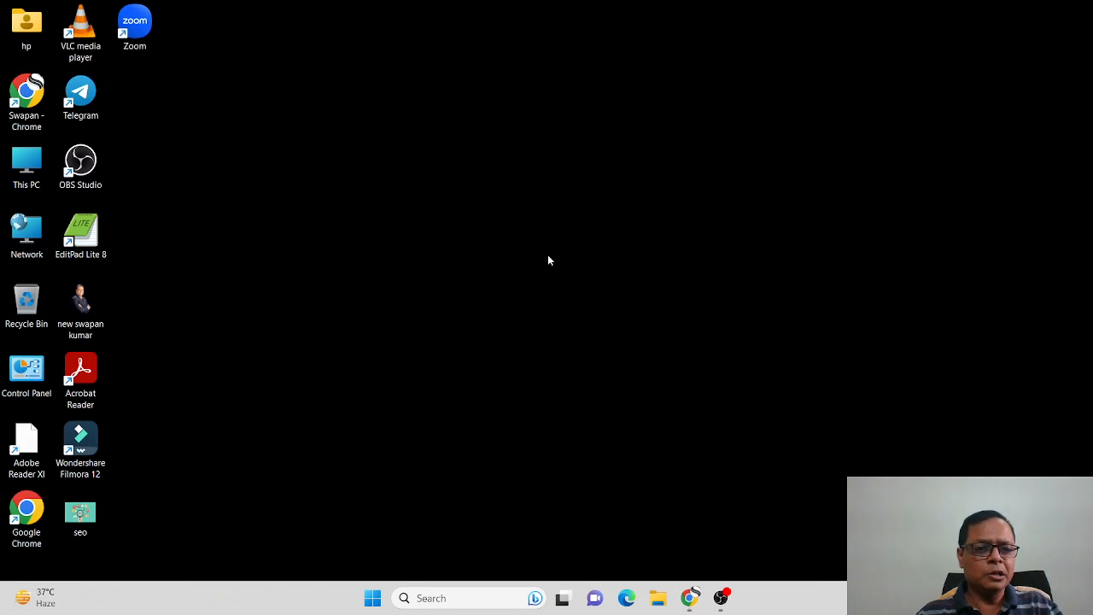
Open the text file "scrape top 10 serps for keyword phi" from the date-sorted Documents folder and close the folder window.
left_click(657, 597)
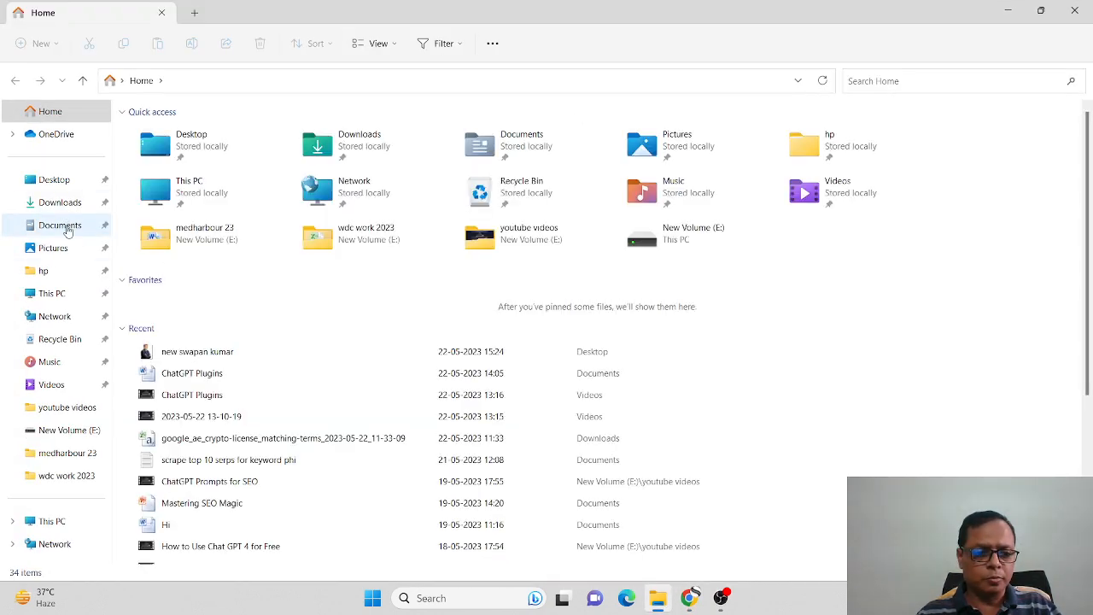
left_click(67, 226)
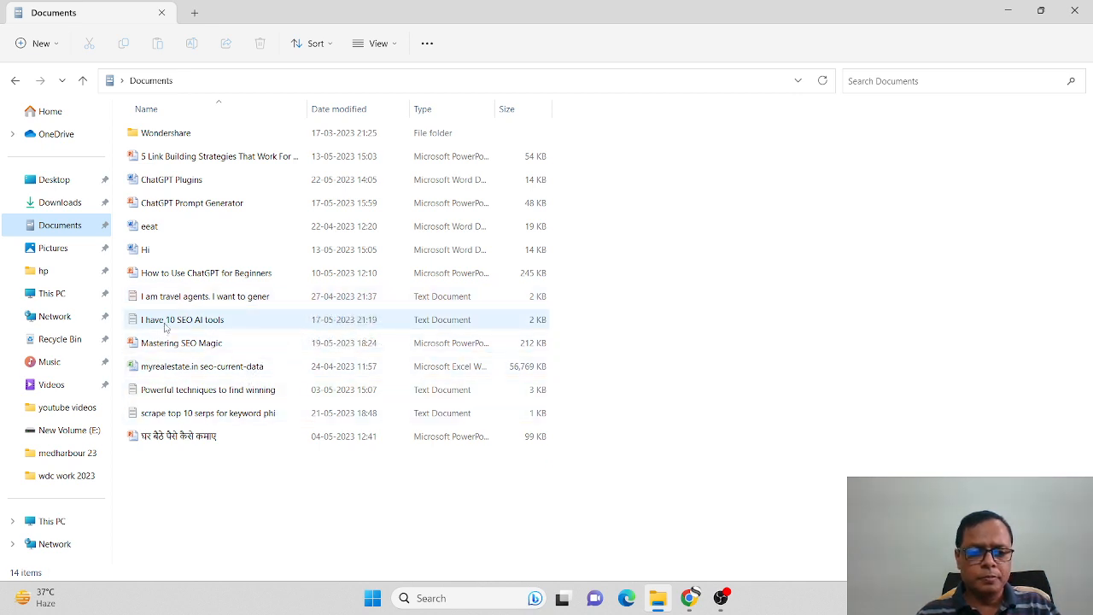
left_click(345, 109)
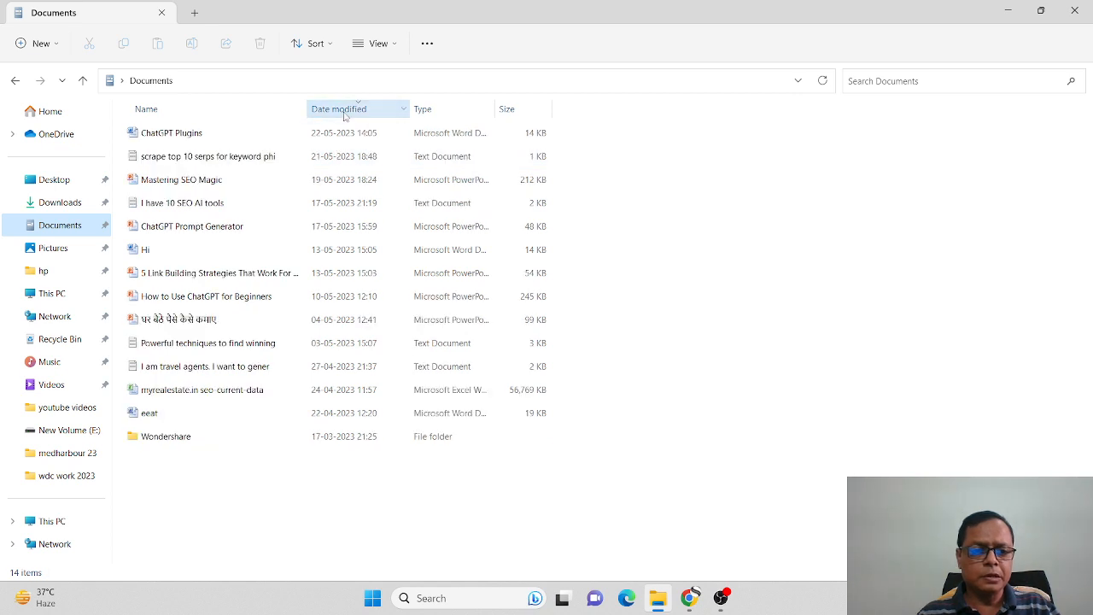
double_click(250, 156)
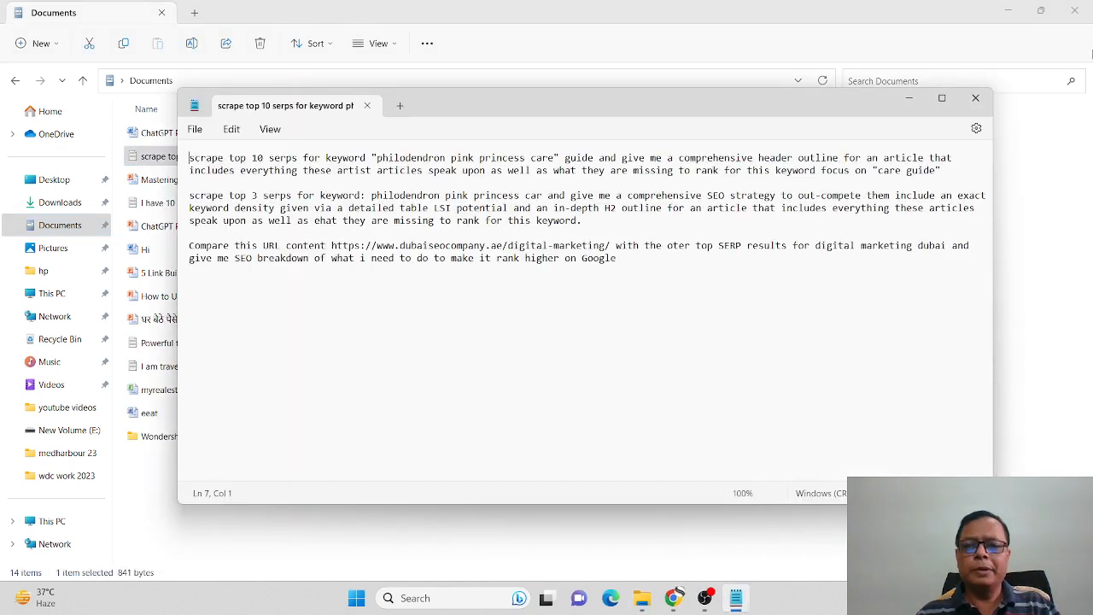
left_click(1075, 10)
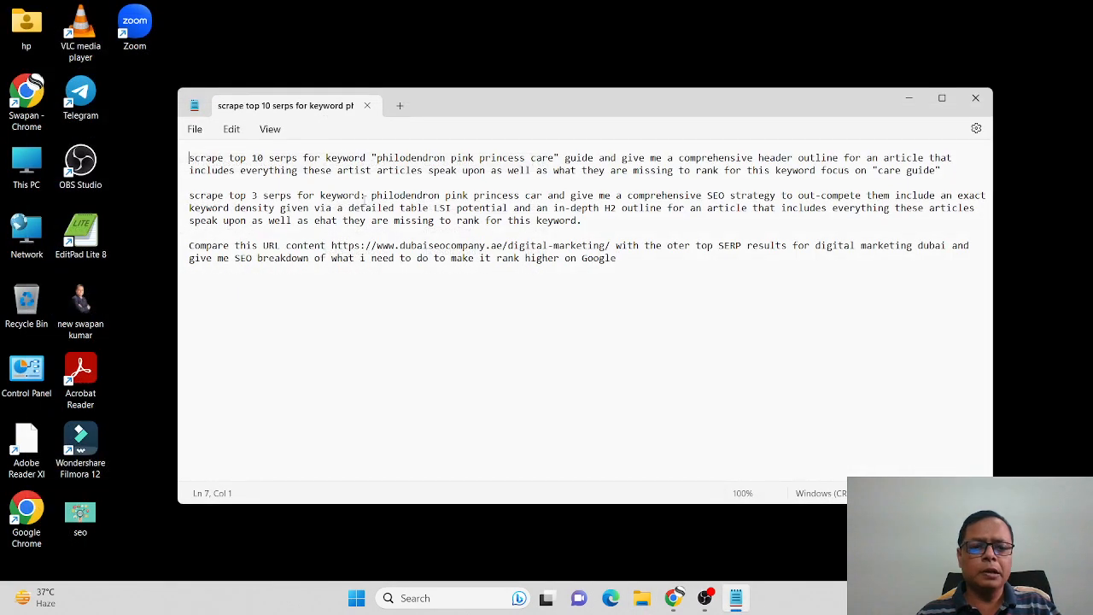
left_click_drag(619, 258, 208, 229)
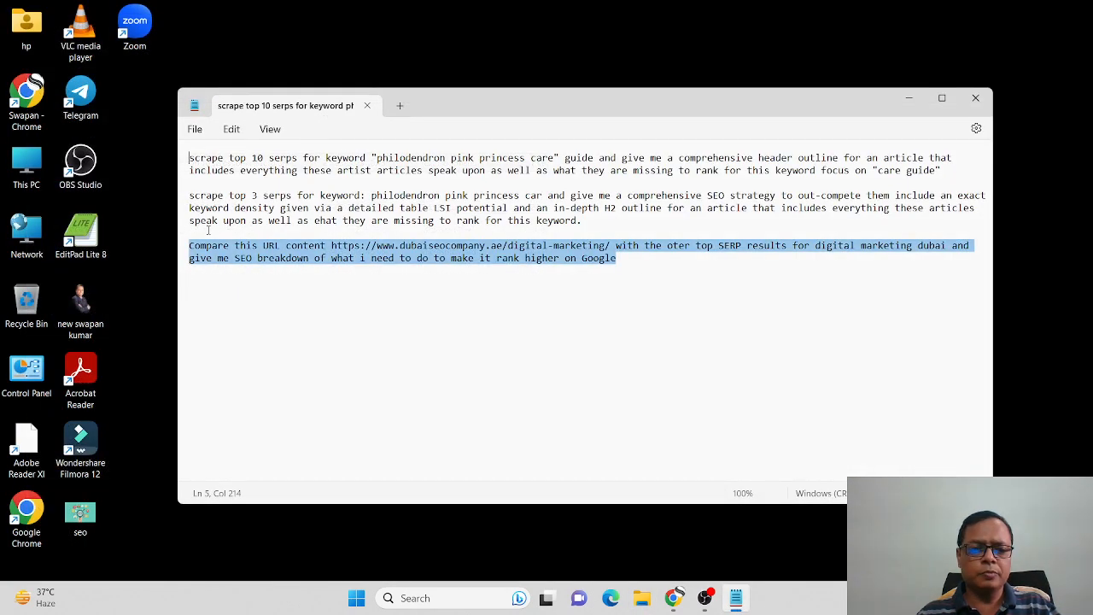
left_click(665, 589)
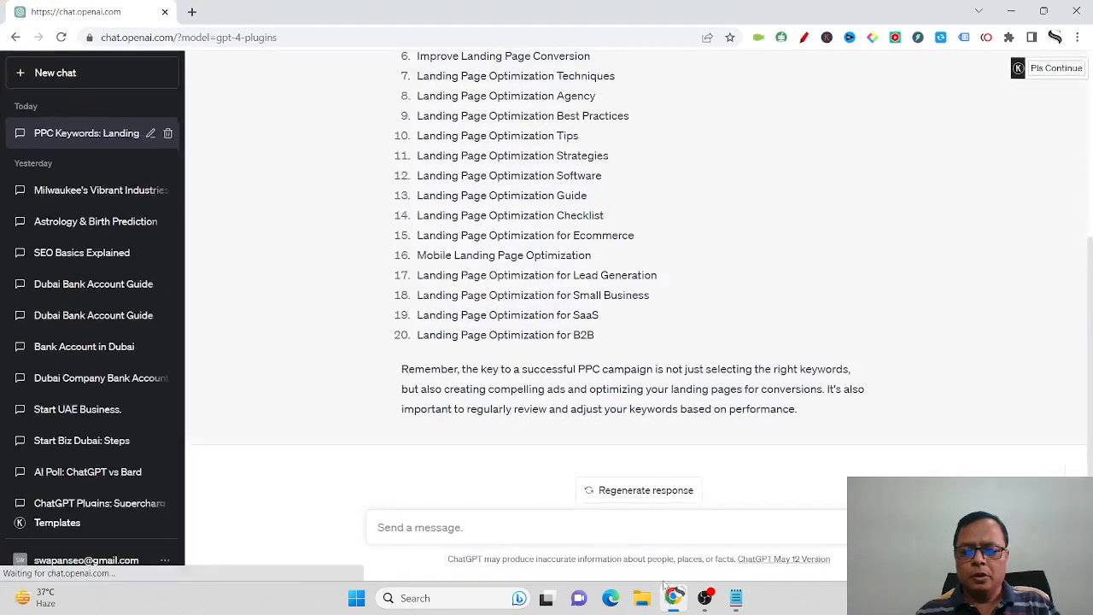
left_click(427, 524)
key("ctrl+v")
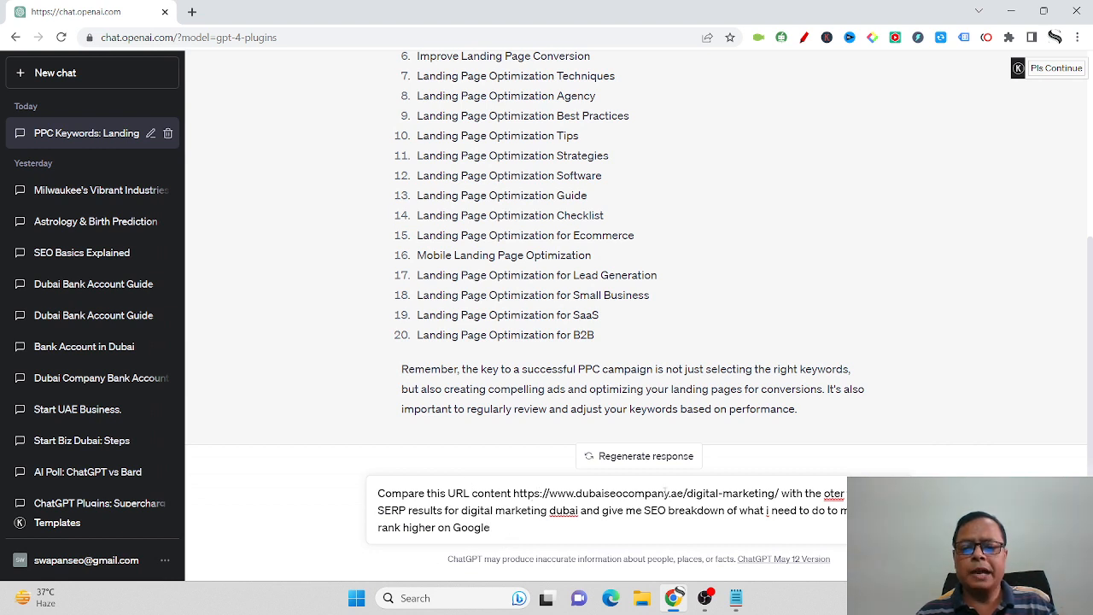
Correct the misspelled word "oter" to "other" in the pasted prompt and send the message.
left_click(780, 493)
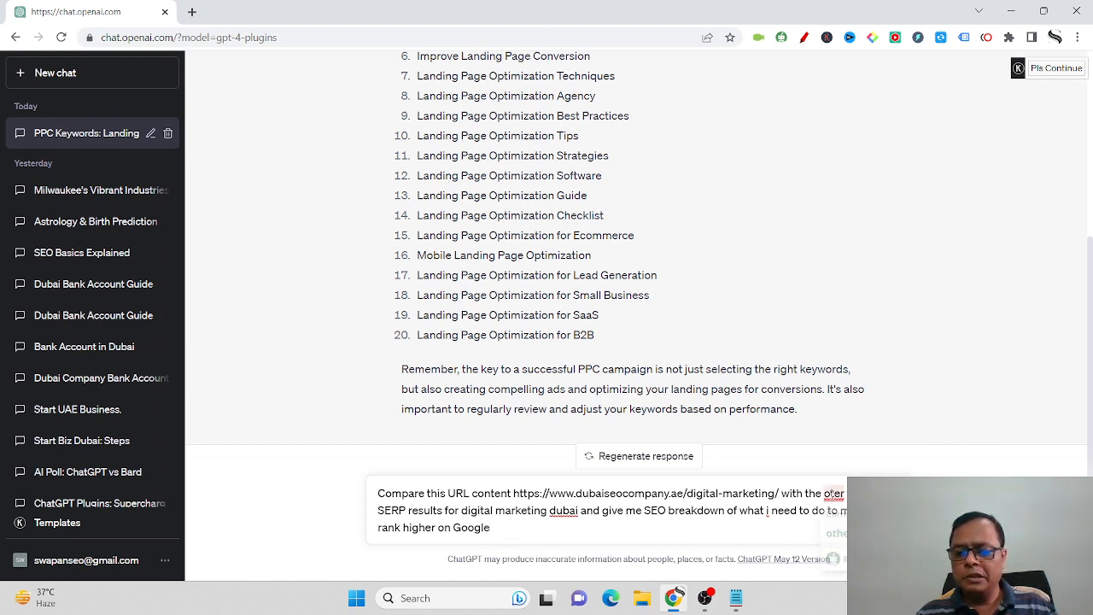
mouse_move(833, 495)
left_click(837, 533)
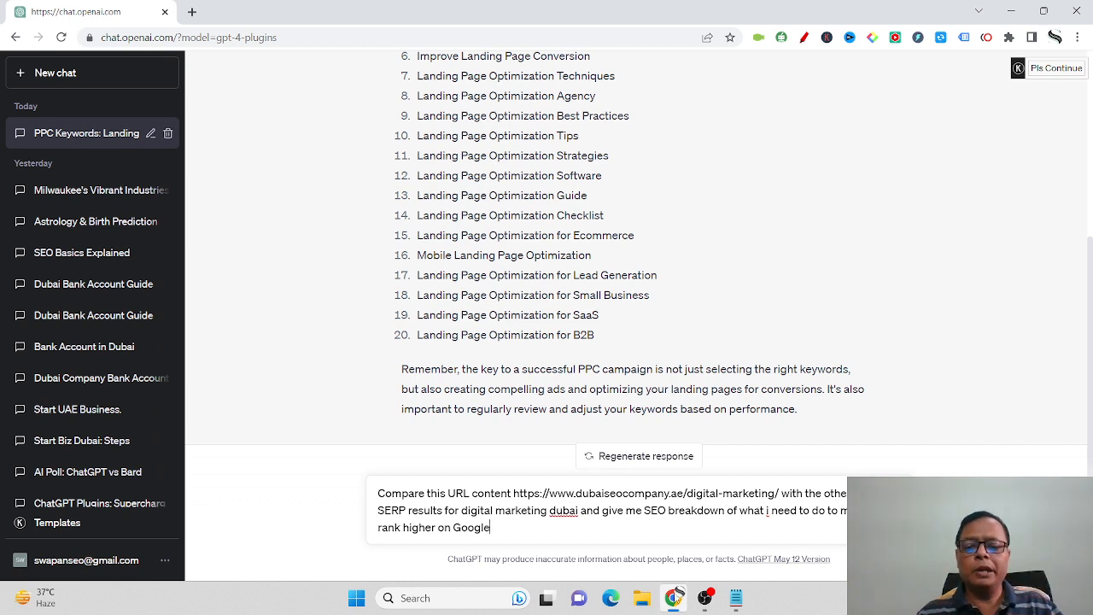
mouse_move(675, 598)
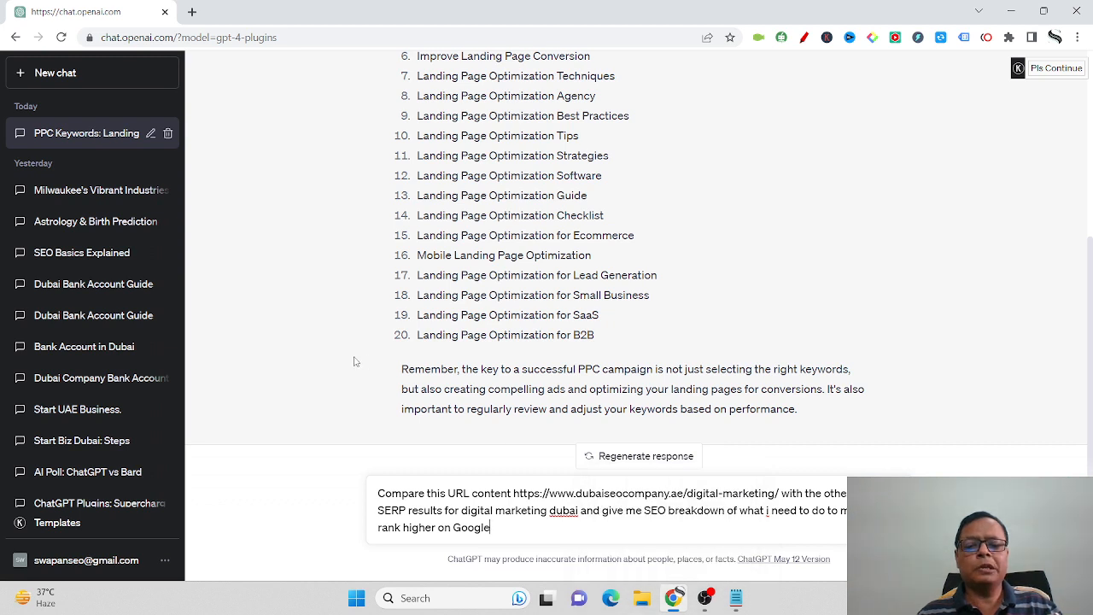
left_click_drag(462, 510, 580, 511)
left_click(687, 515)
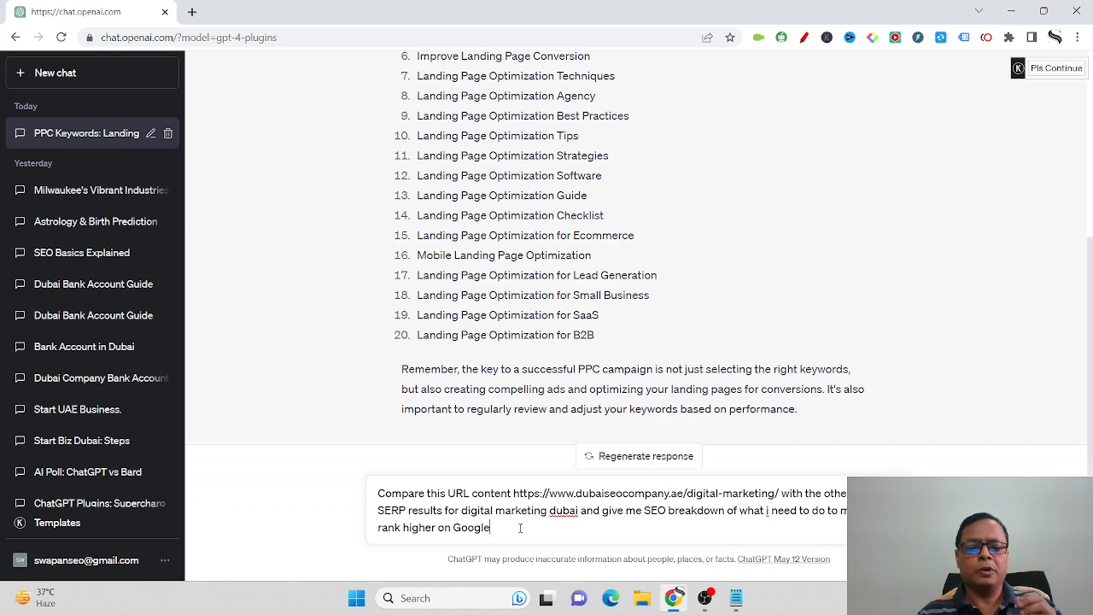
key("Return")
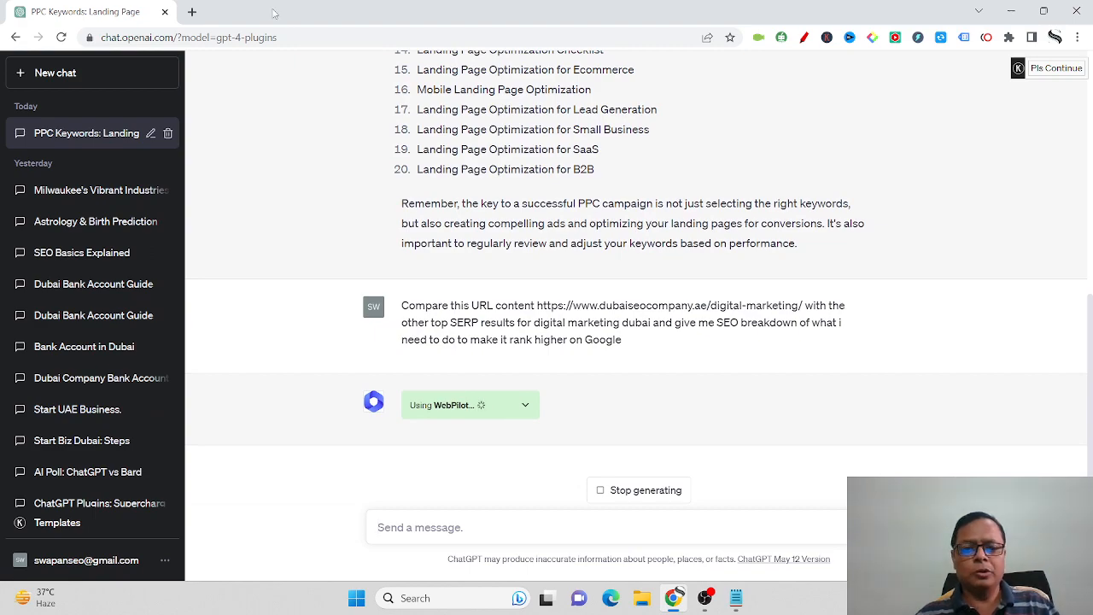
Inspect the request and response details of both WebPilot calls, collapsing each one after viewing.
left_click(526, 406)
scroll(525, 388, "up", 10)
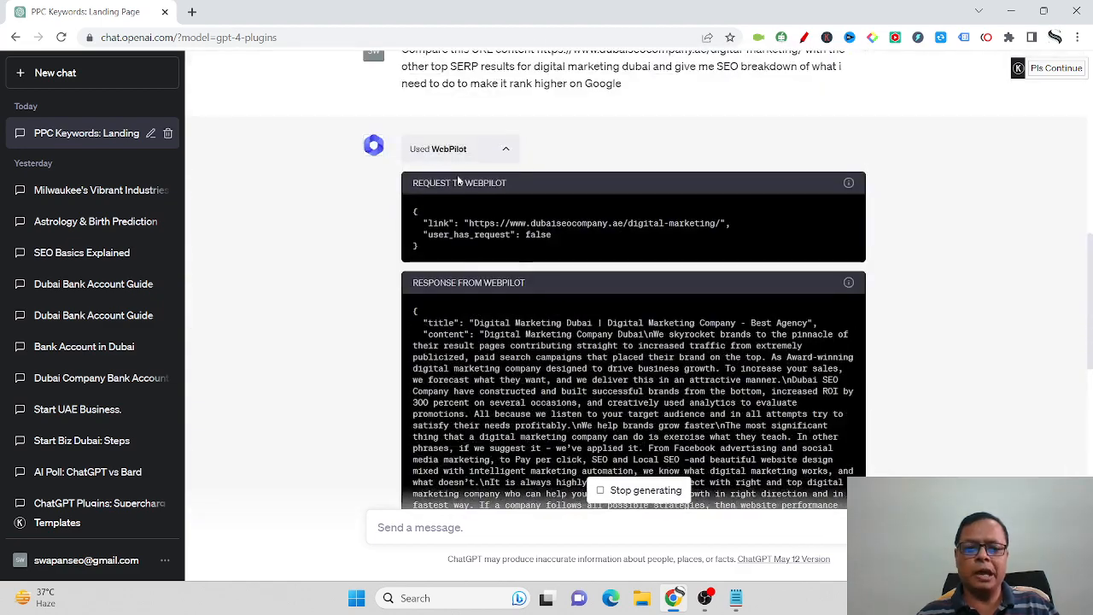
left_click(509, 152)
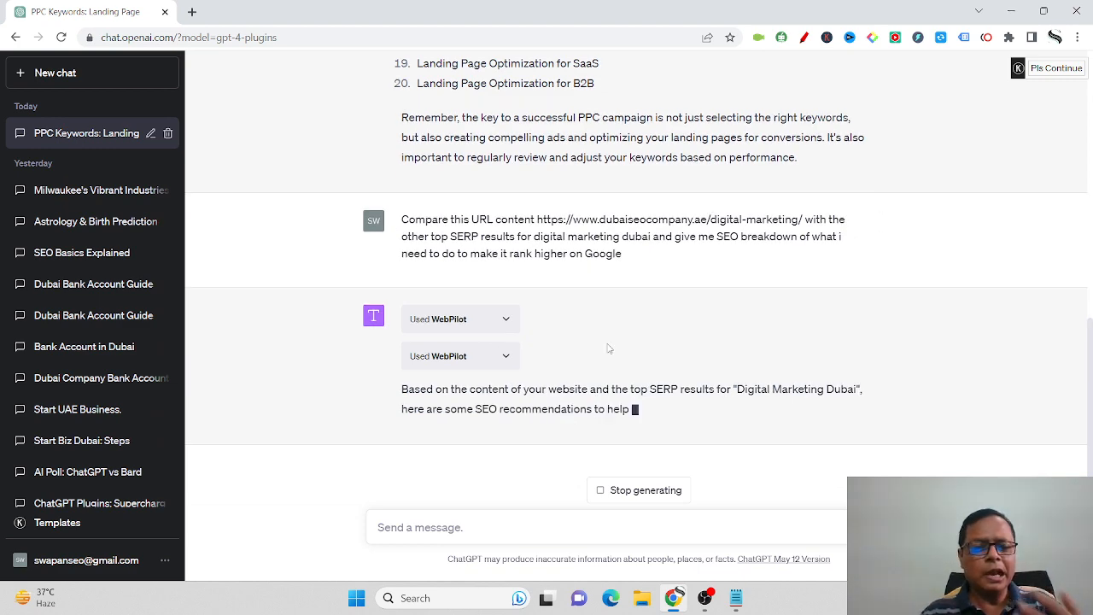
left_click(505, 358)
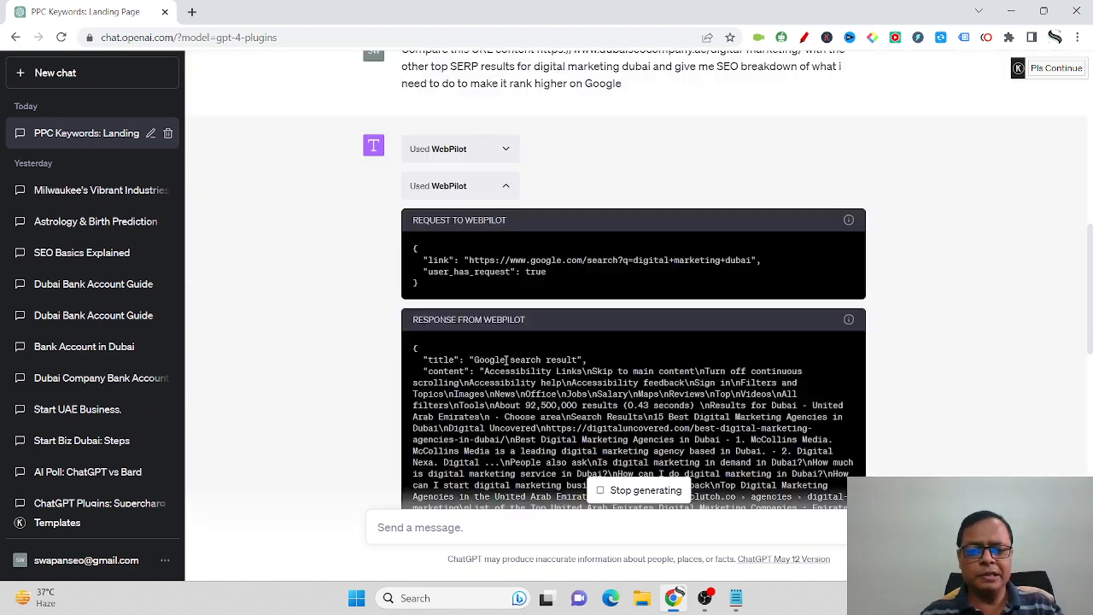
left_click(504, 186)
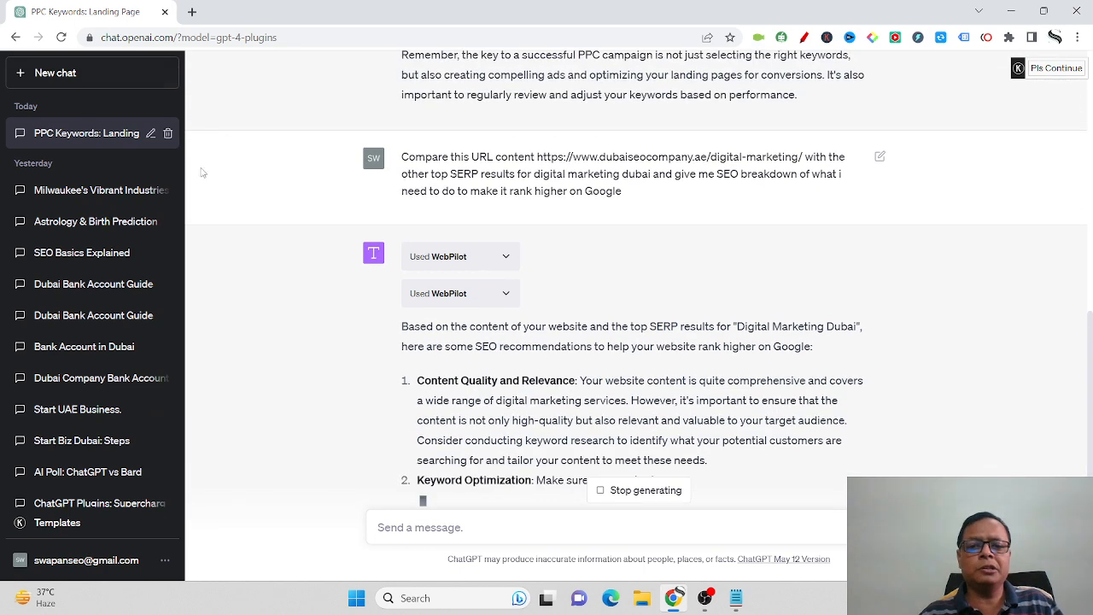
Examine the SEO recommendations in the reply against the URL and the keyword "digital marketing dubai" in the submitted prompt.
left_click_drag(533, 173, 650, 174)
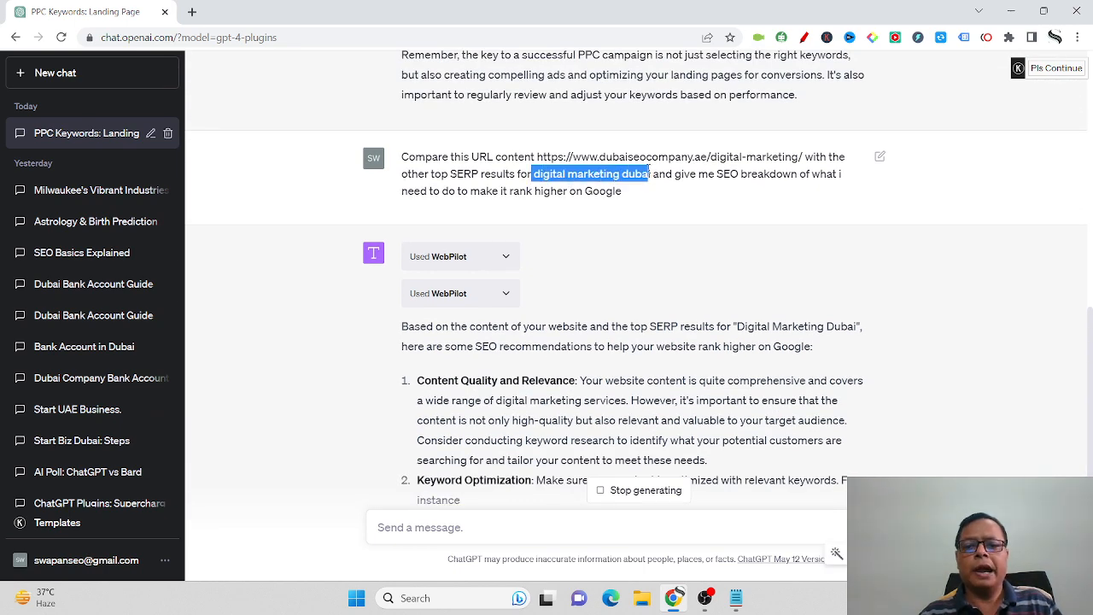
left_click(708, 230)
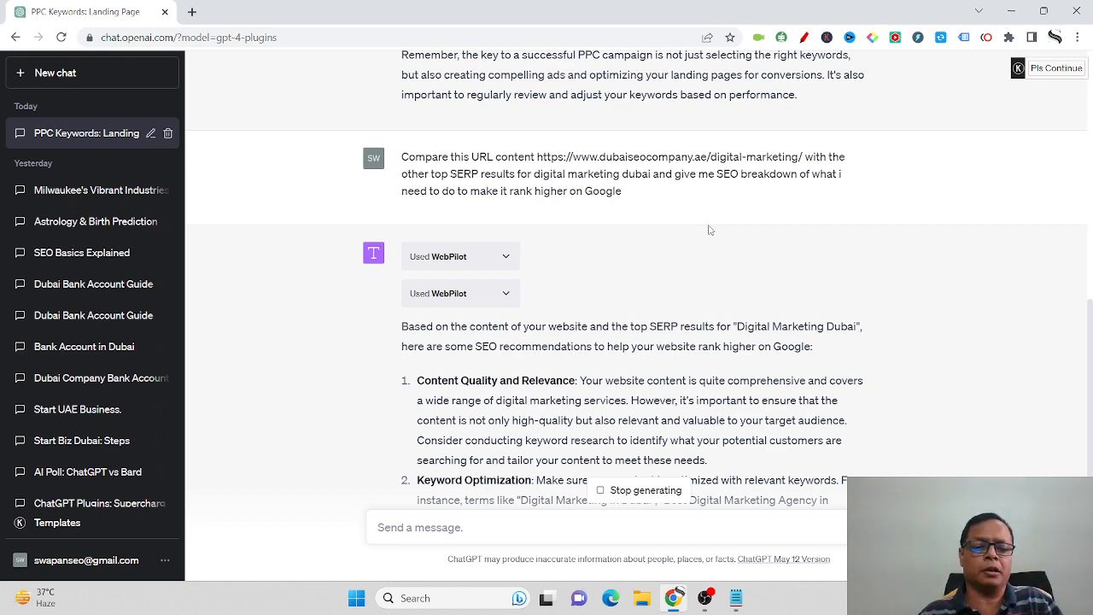
scroll(681, 202, "down", 2)
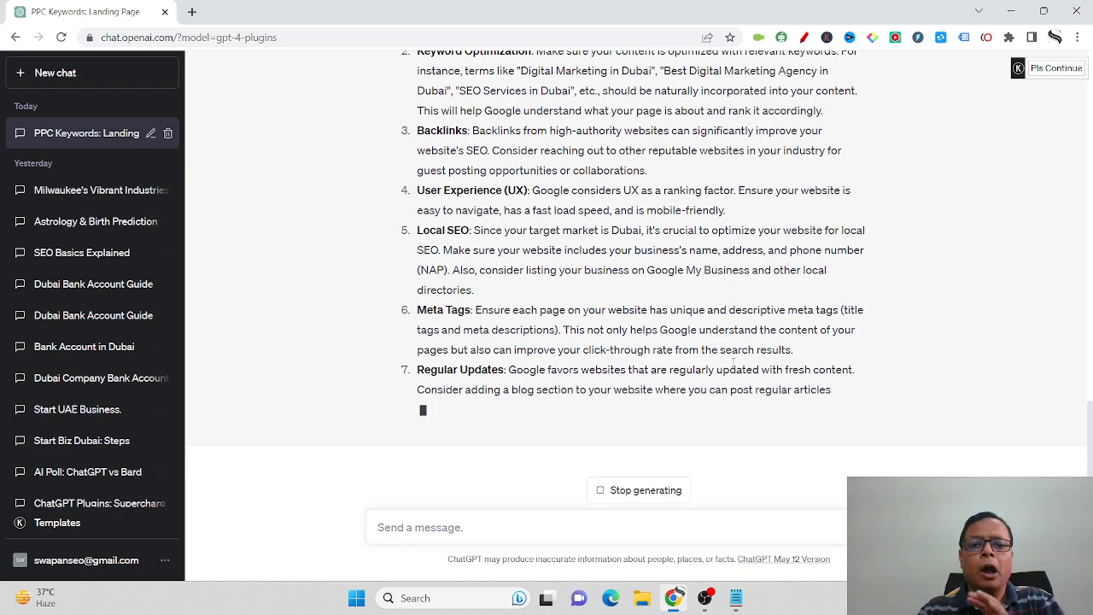
scroll(606, 273, "up", 4)
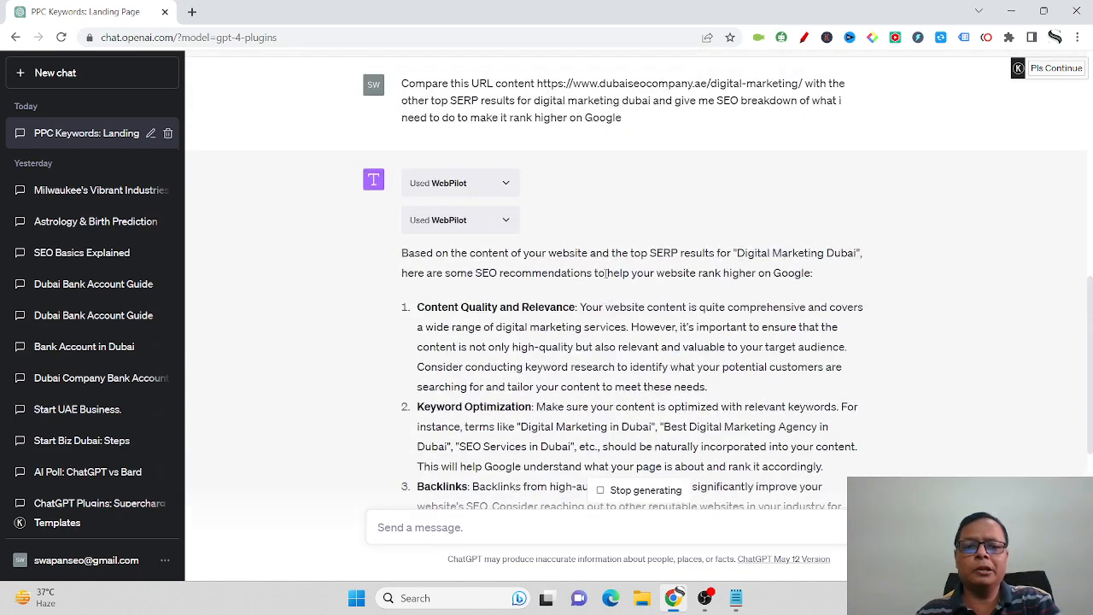
scroll(475, 203, "up", 2)
left_click_drag(405, 226, 620, 259)
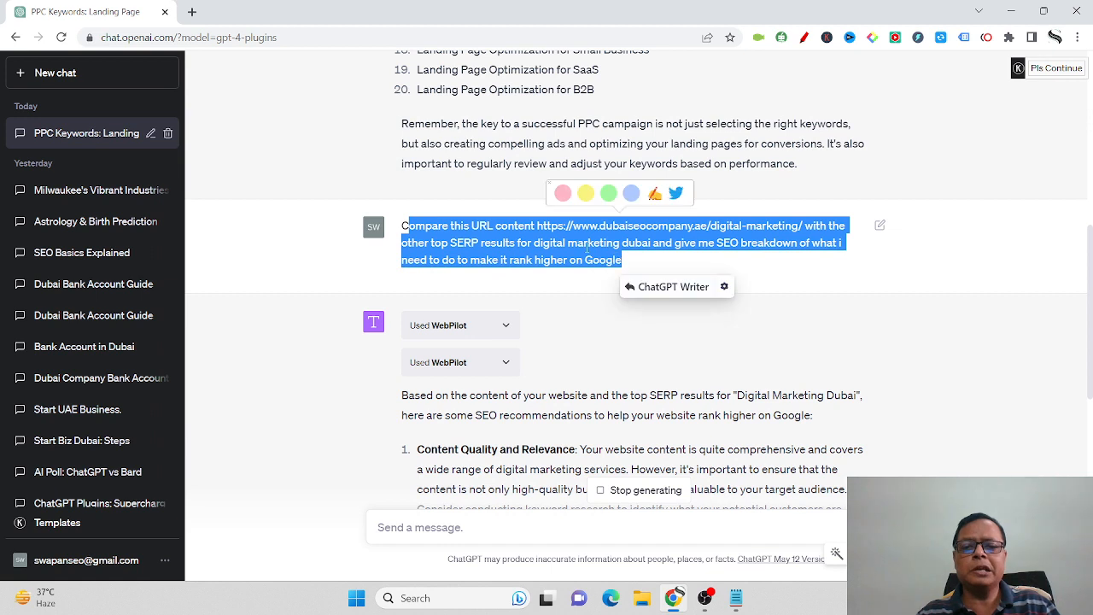
left_click(570, 245)
left_click_drag(543, 225, 669, 225)
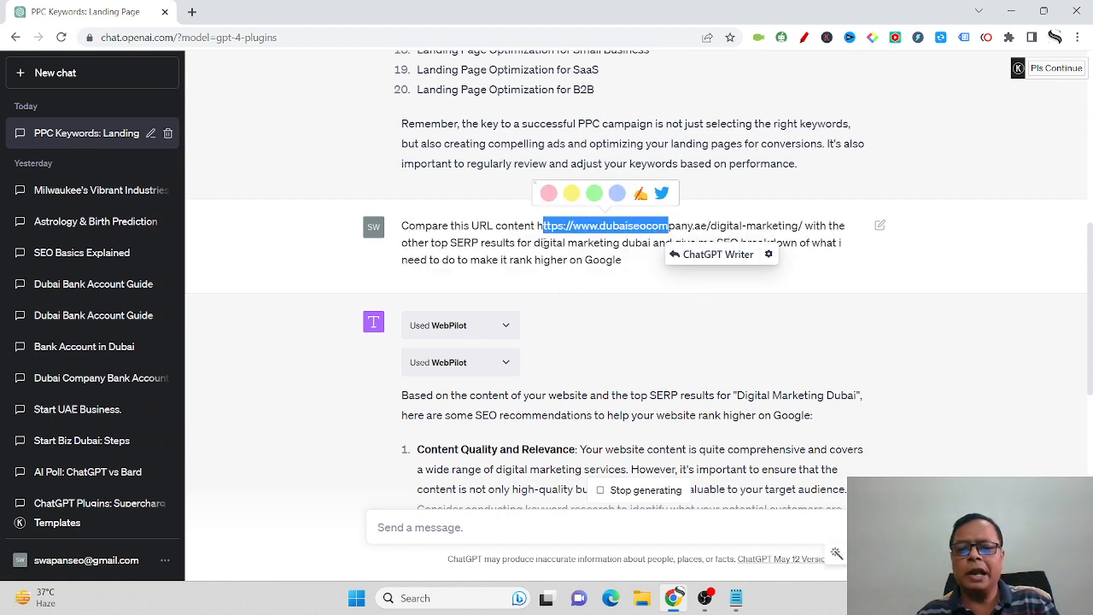
left_click_drag(496, 242, 577, 243)
left_click(624, 261)
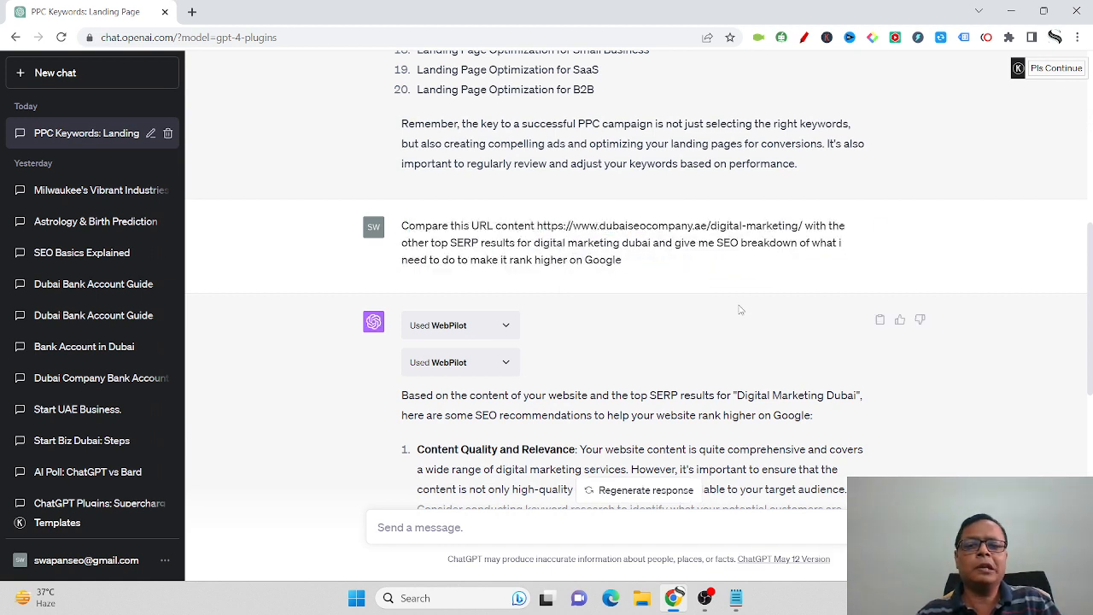
Read through the reply's SEO recommendations, from content quality and keyword optimization to meta tags, regular updates and the closing remark.
scroll(740, 318, "down", 7)
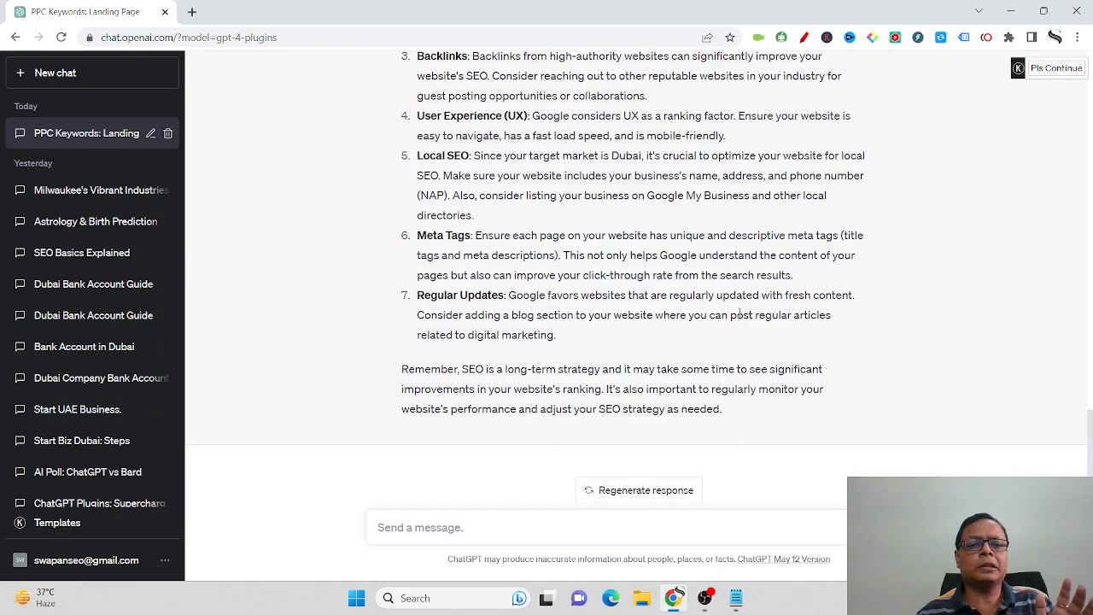
scroll(739, 316, "up", 4)
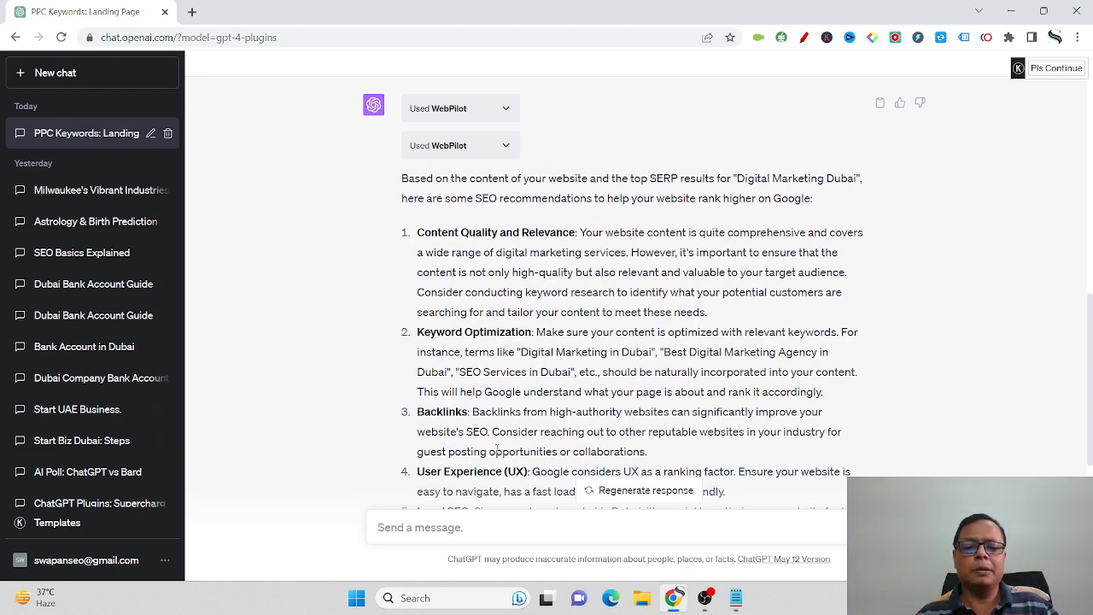
scroll(485, 437, "down", 1)
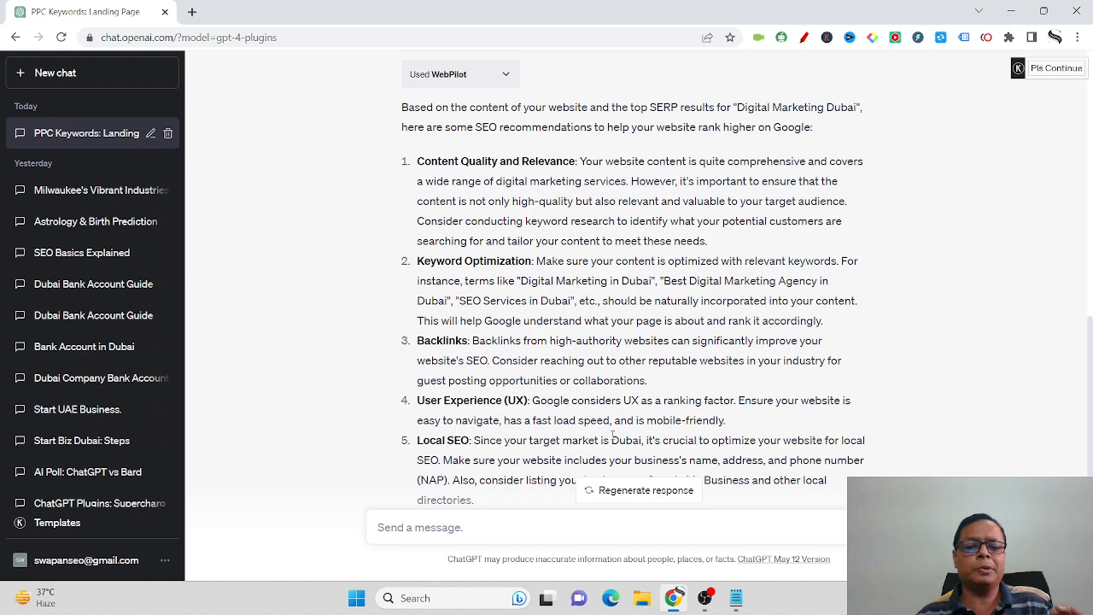
scroll(612, 438, "down", 1)
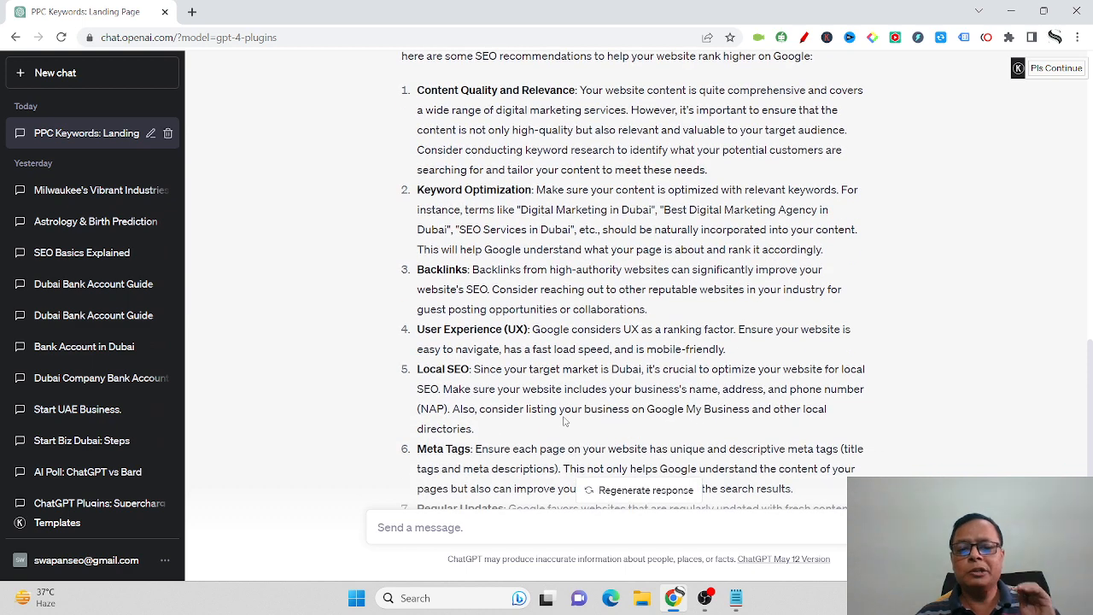
scroll(600, 406, "down", 2)
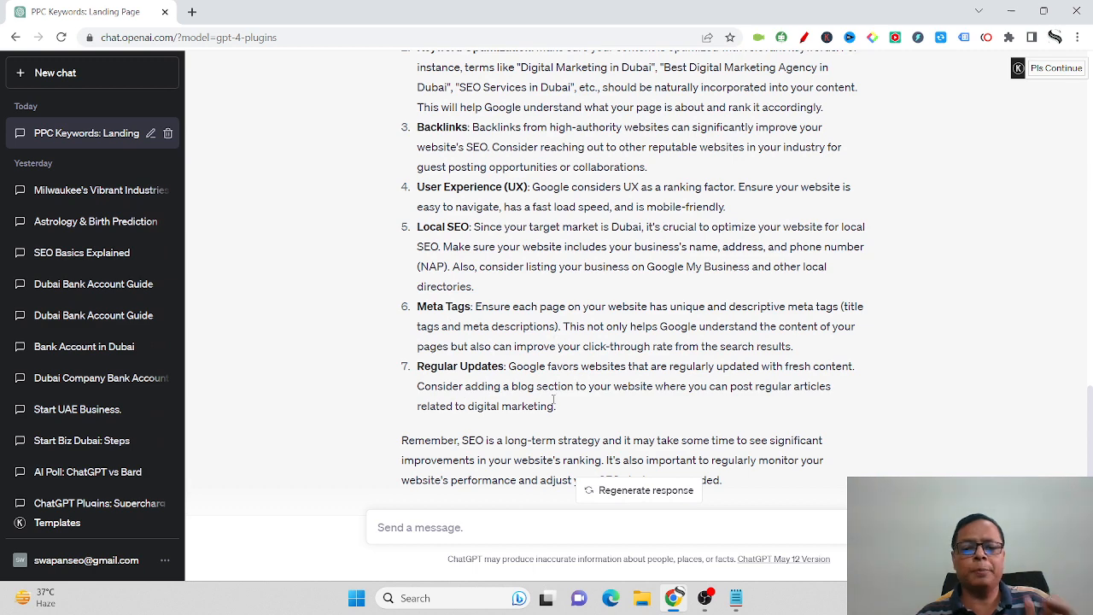
scroll(598, 418, "down", 1)
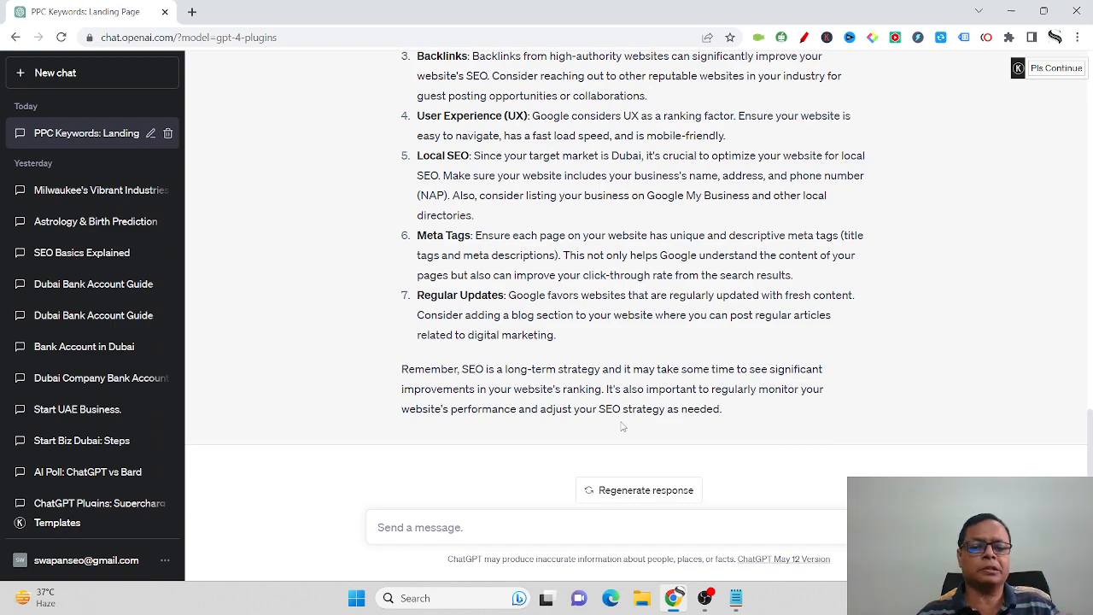
scroll(623, 427, "up", 1)
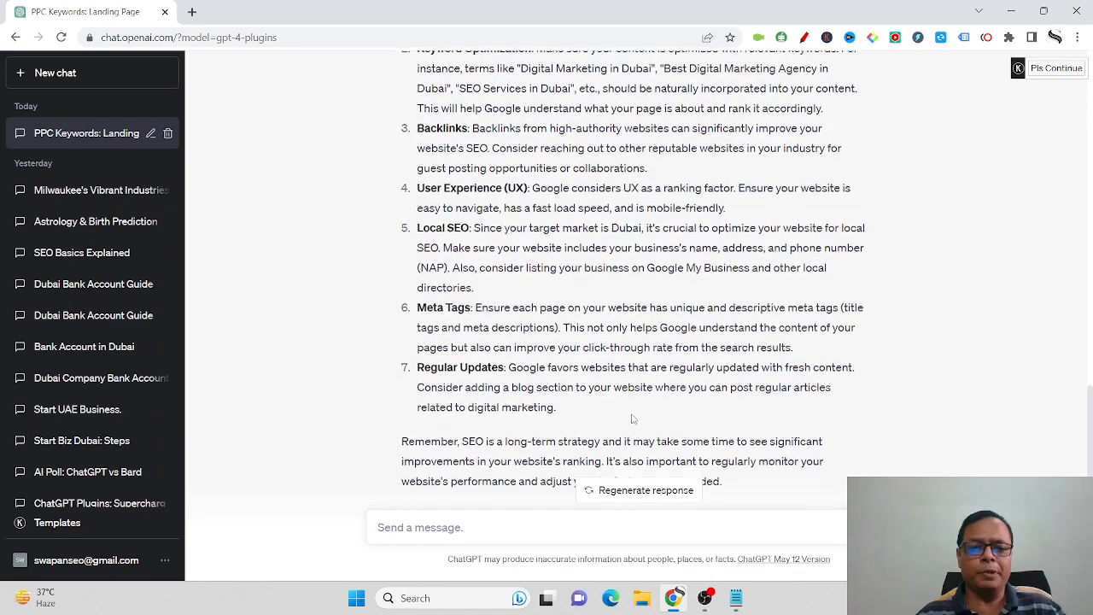
scroll(603, 468, "down", 1)
Copy the note's first prompt, about scraping top 10 serps for "philodendron pink princess care", into a new message in the ChatGPT chat.
left_click(736, 598)
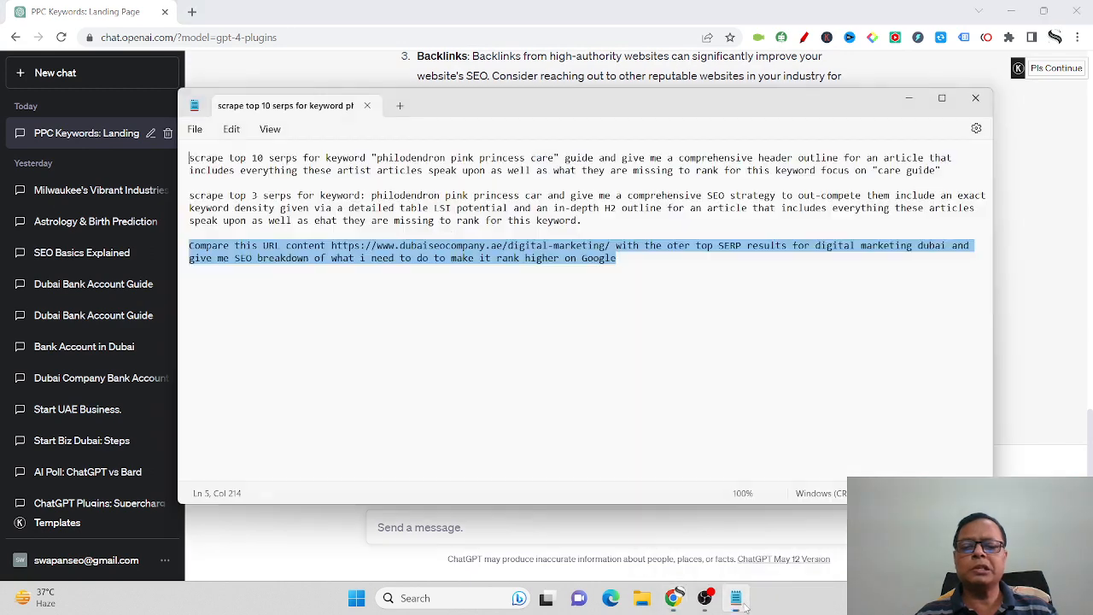
left_click(209, 249)
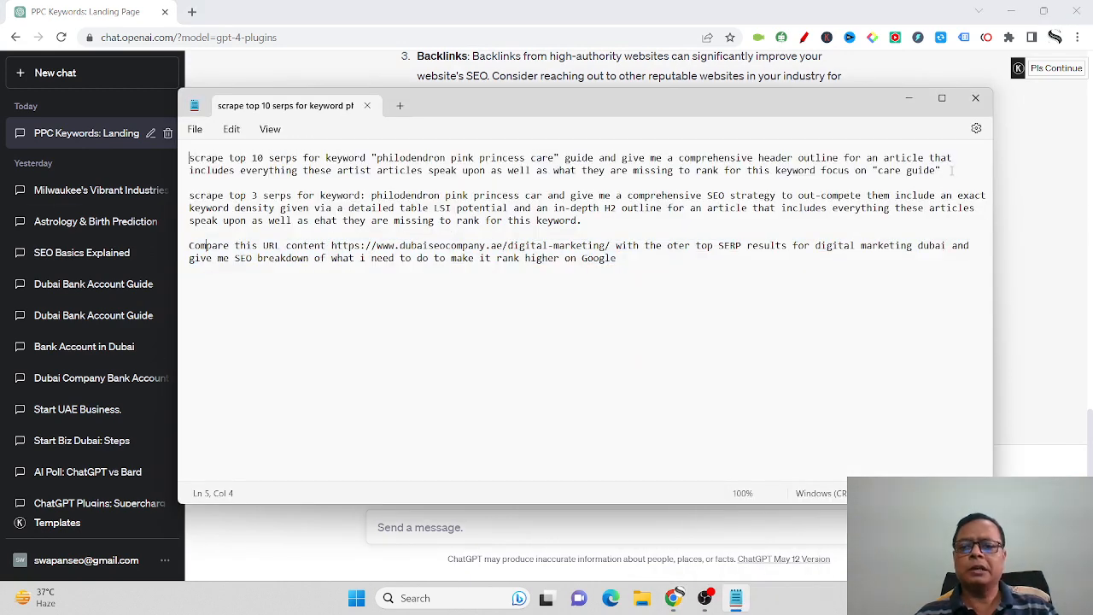
left_click_drag(943, 170, 223, 159)
left_click_drag(202, 120, 91, 122)
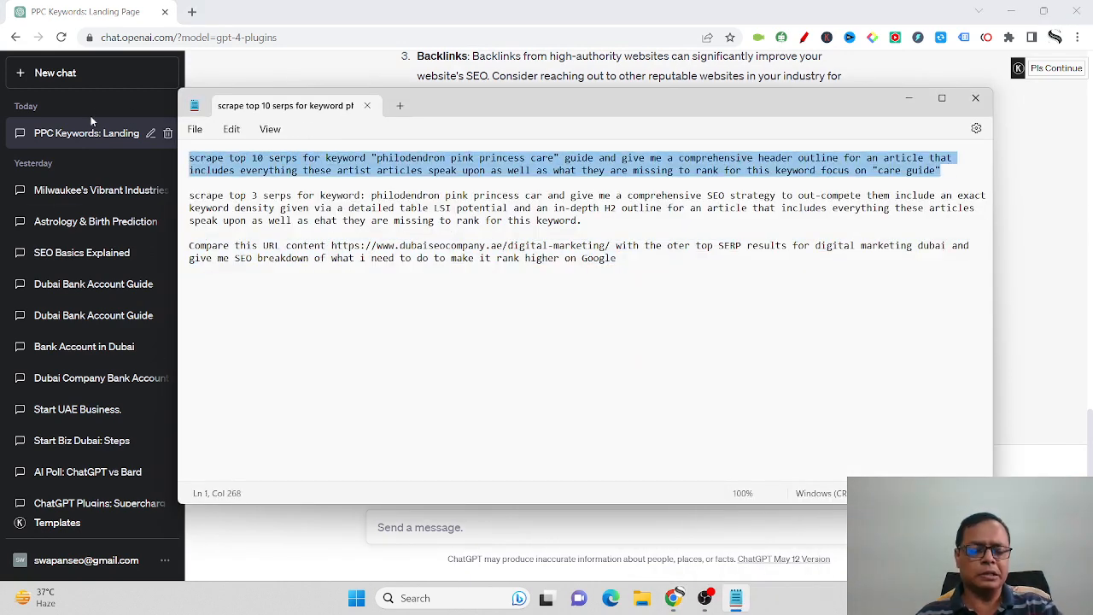
left_click(90, 116)
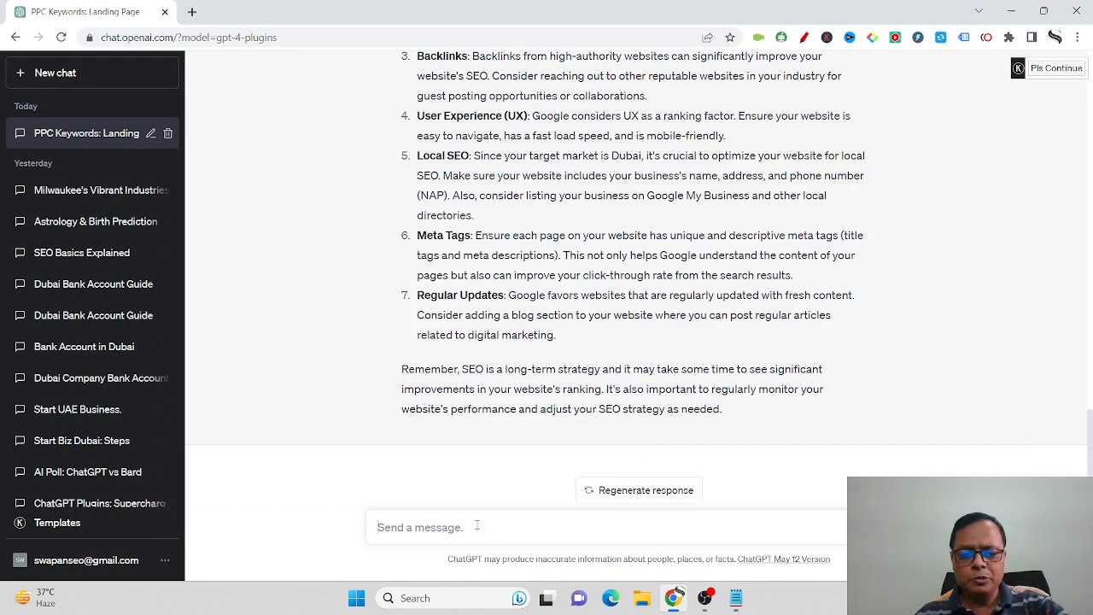
type("scrape top 10 serps for keyword \"philodendron pink princess care\" guide and give me a comprehensive header outline for an article that includes everything these artist articles speak about as well as what they are missing to rank for this keyword focus on \"care guide\"")
Replace the keyword "philodendron pink princess care" in the pasted prompt with "digital marketing dubai".
left_click_drag(545, 494, 709, 493)
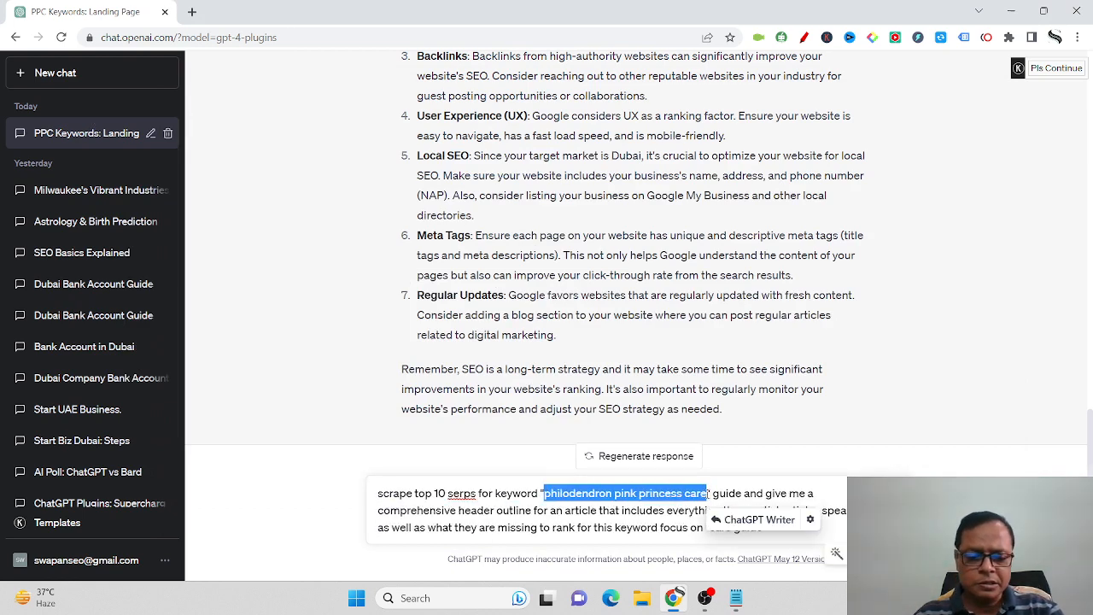
type("seo")
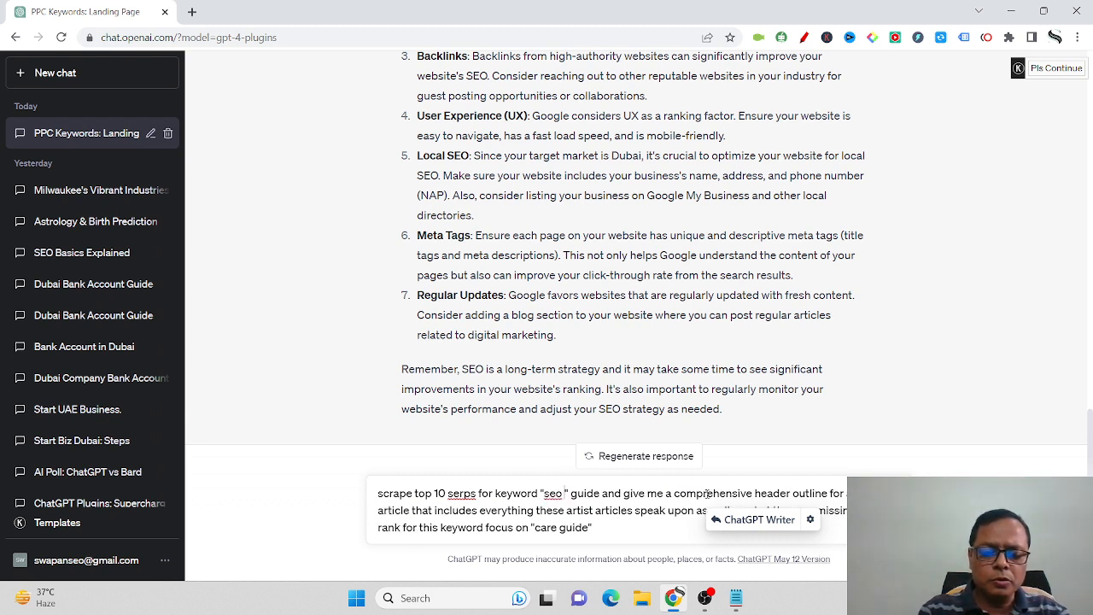
key("BackSpace")
key("BackSpace")
key("BackSpace")
key("BackSpace")
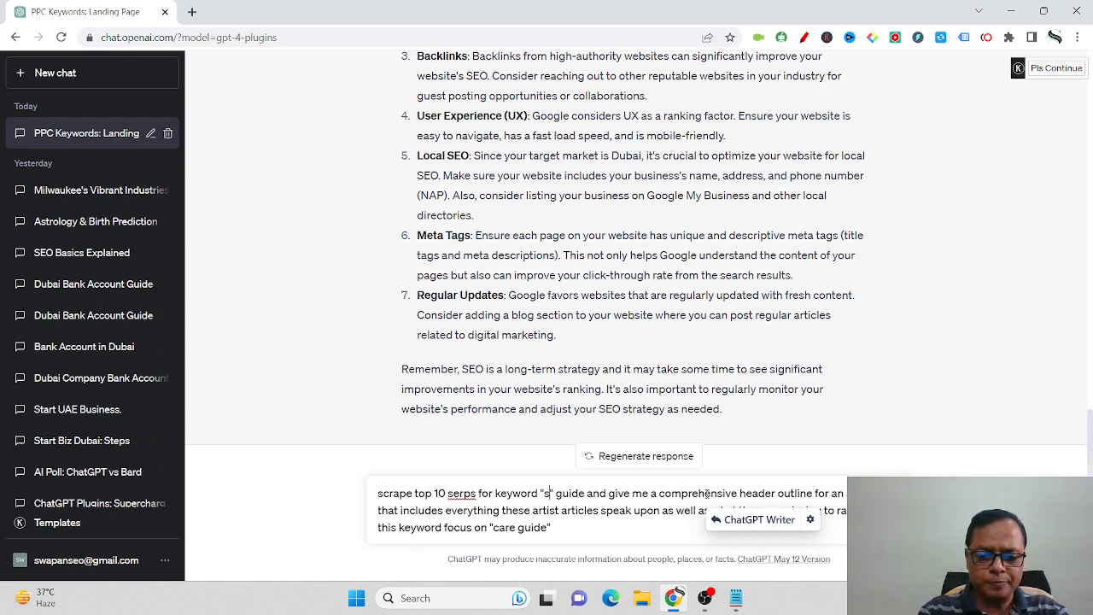
type("digit")
type("al marketing")
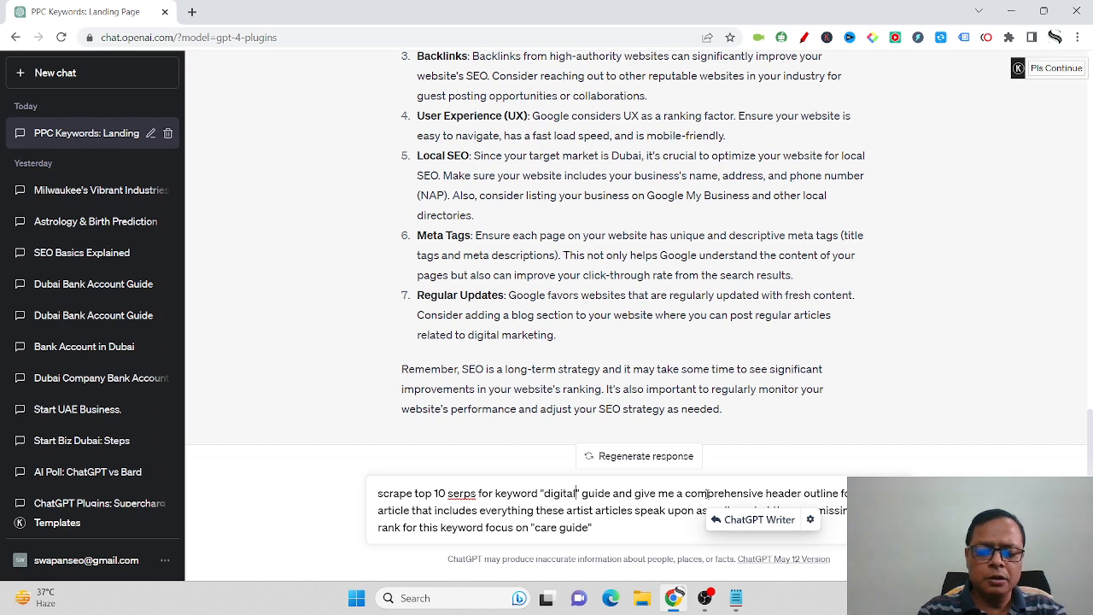
type(" dubai")
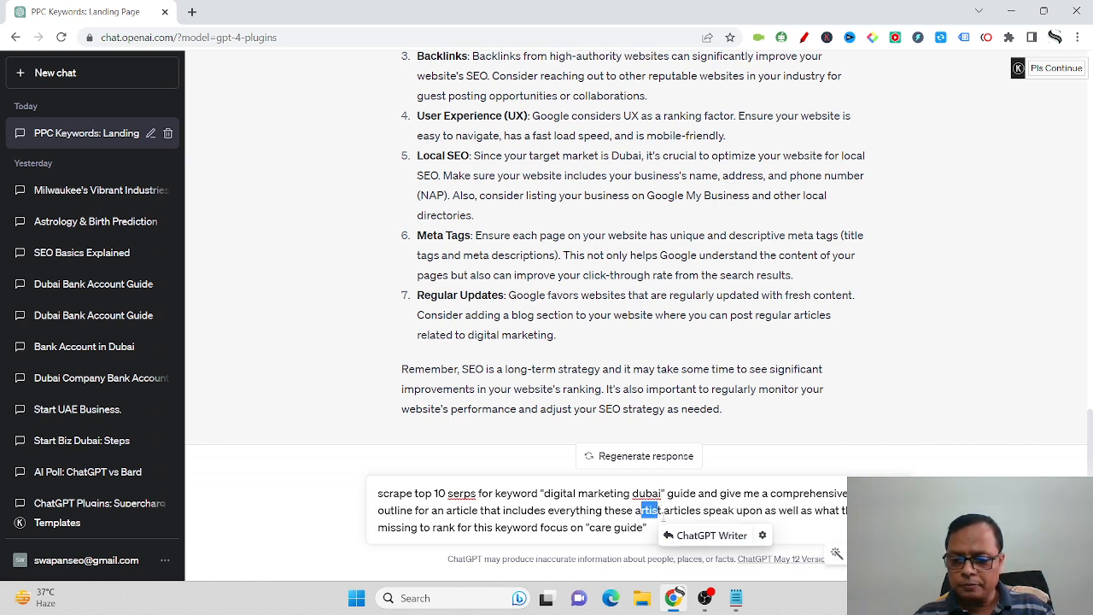
Replace everything in the prompt from "these artist articles" to its end with "what i need to do promote?".
left_click(727, 509)
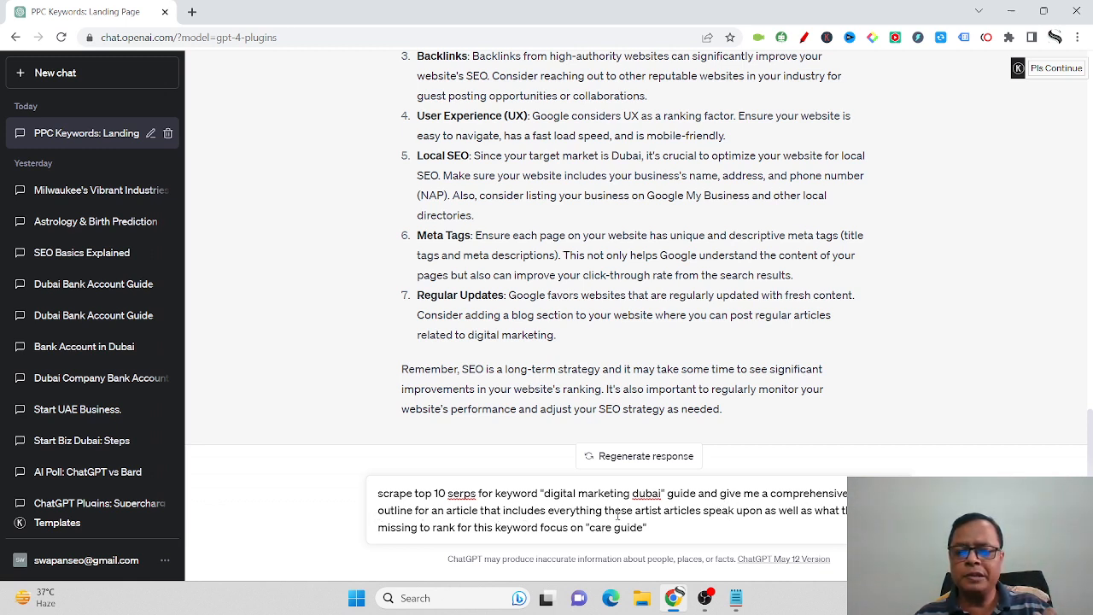
left_click_drag(603, 510, 734, 511)
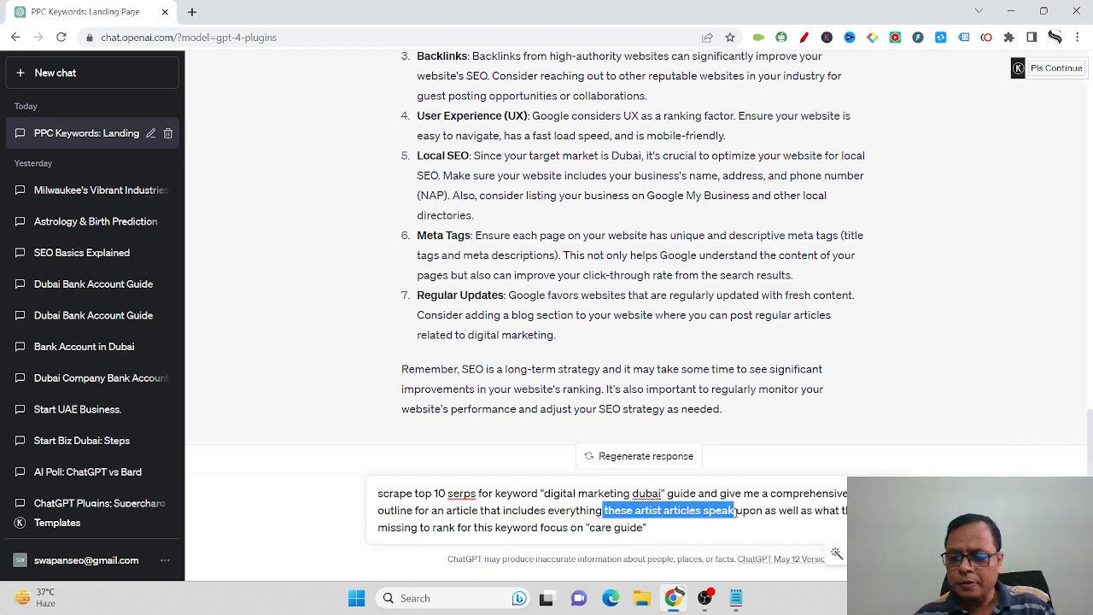
left_click(515, 510)
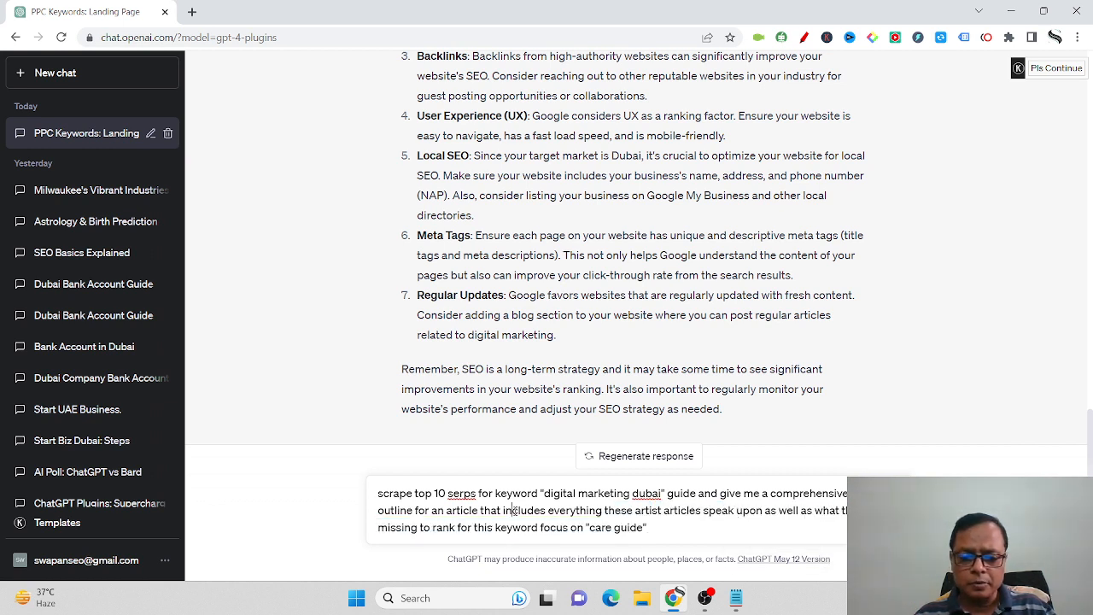
left_click_drag(604, 510, 684, 534)
key("BackSpace")
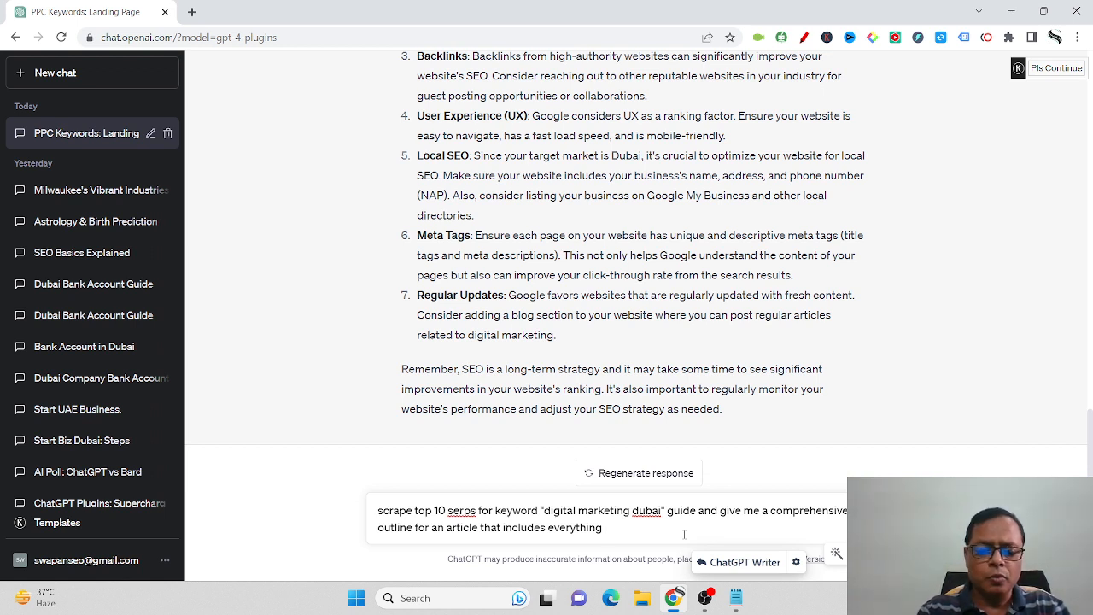
type("what i need")
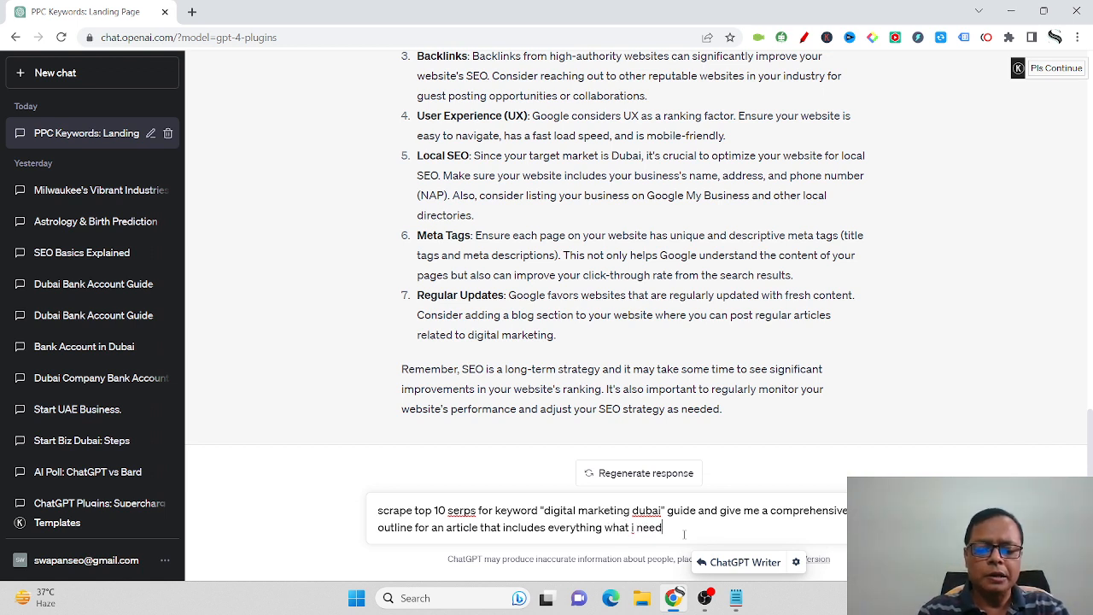
type(" to do promo")
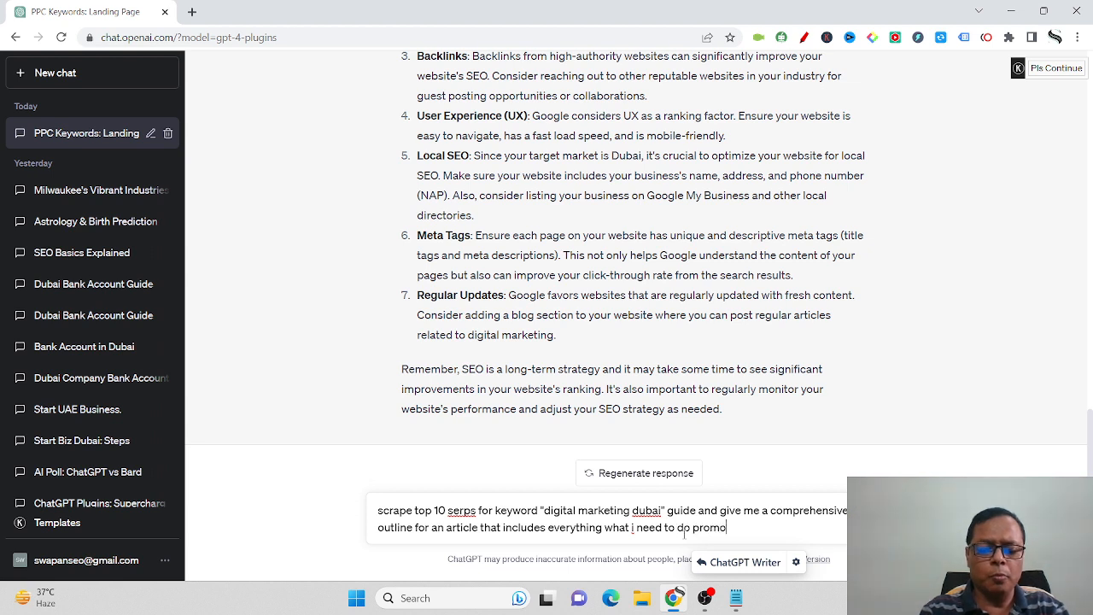
type("te?")
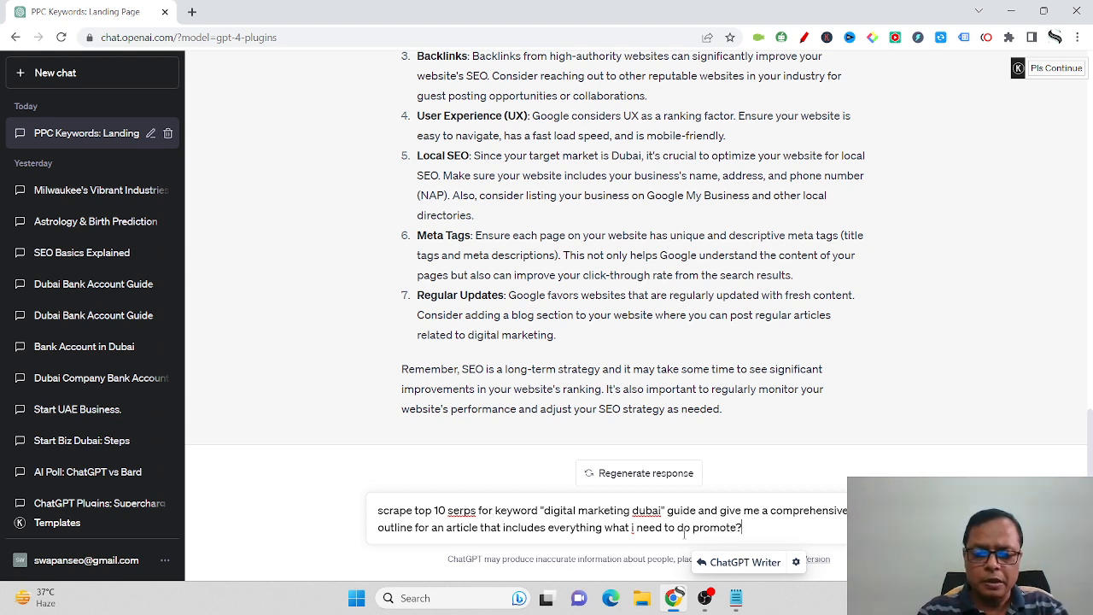
Extend the prompt with a request to also optimize my keywords in the content.
type(" and a")
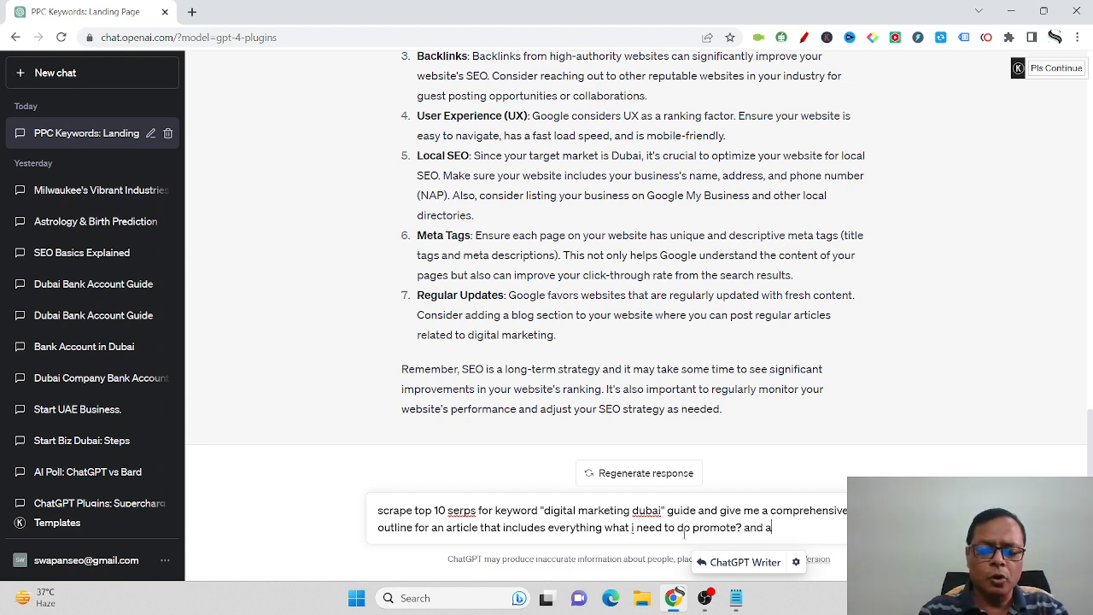
type("lso optimize m")
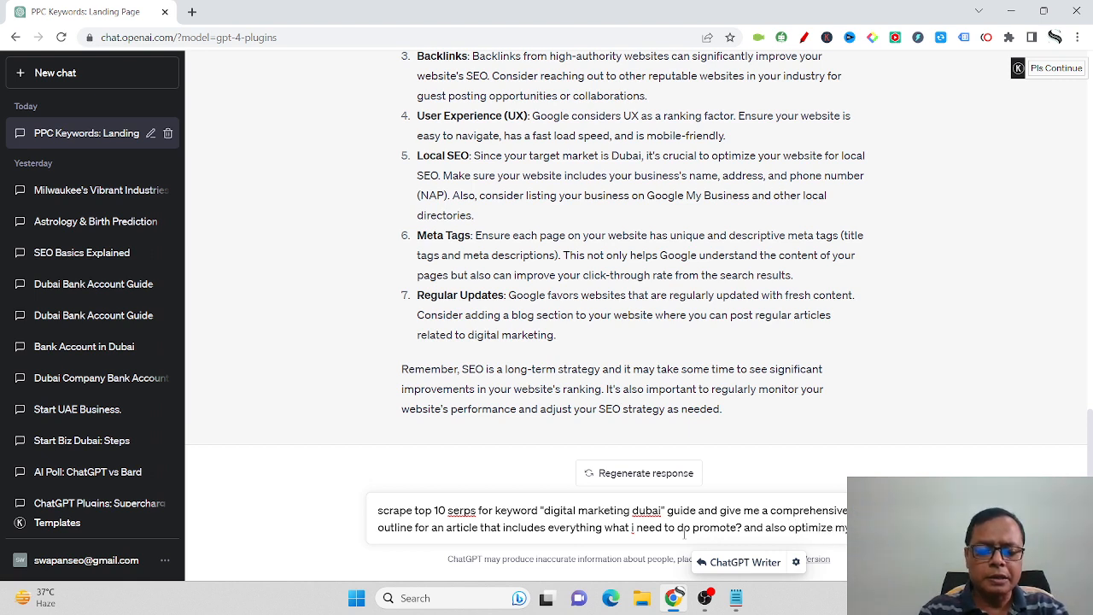
type("y keywors in")
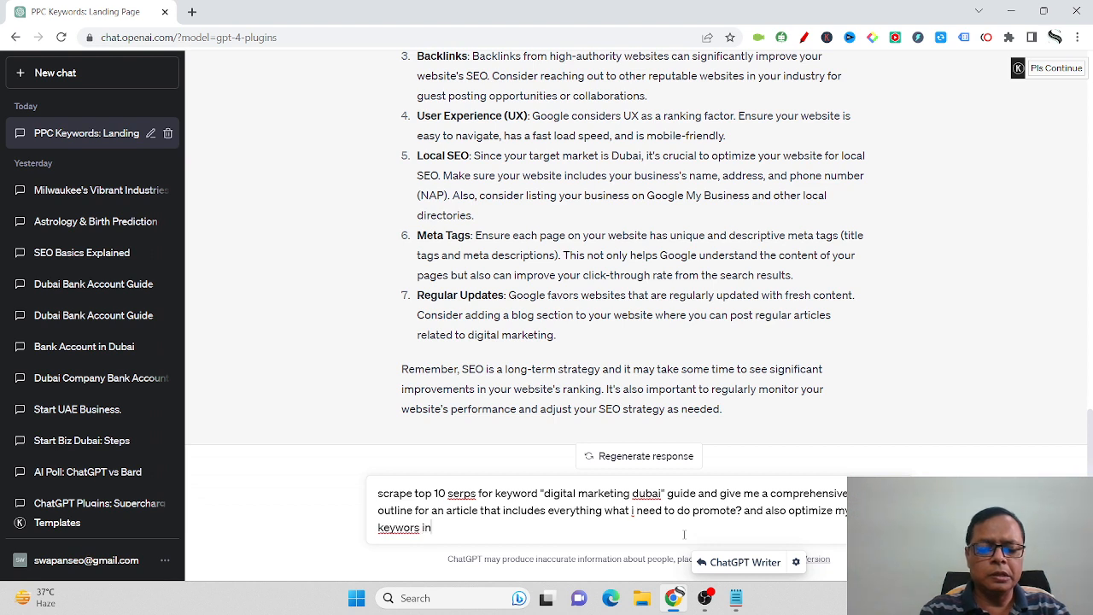
type(" the content")
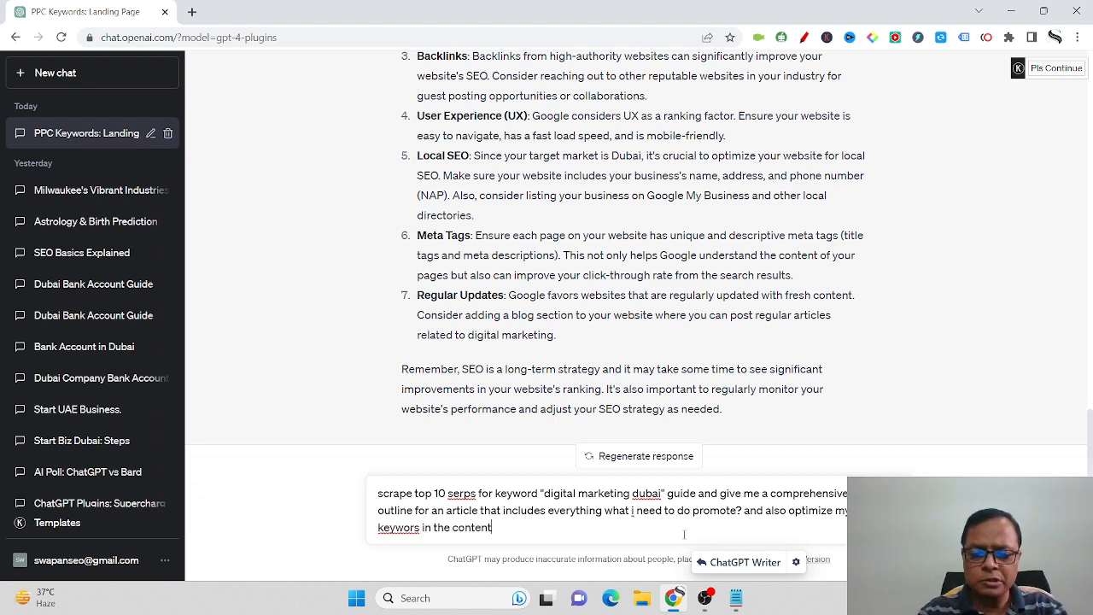
type(".")
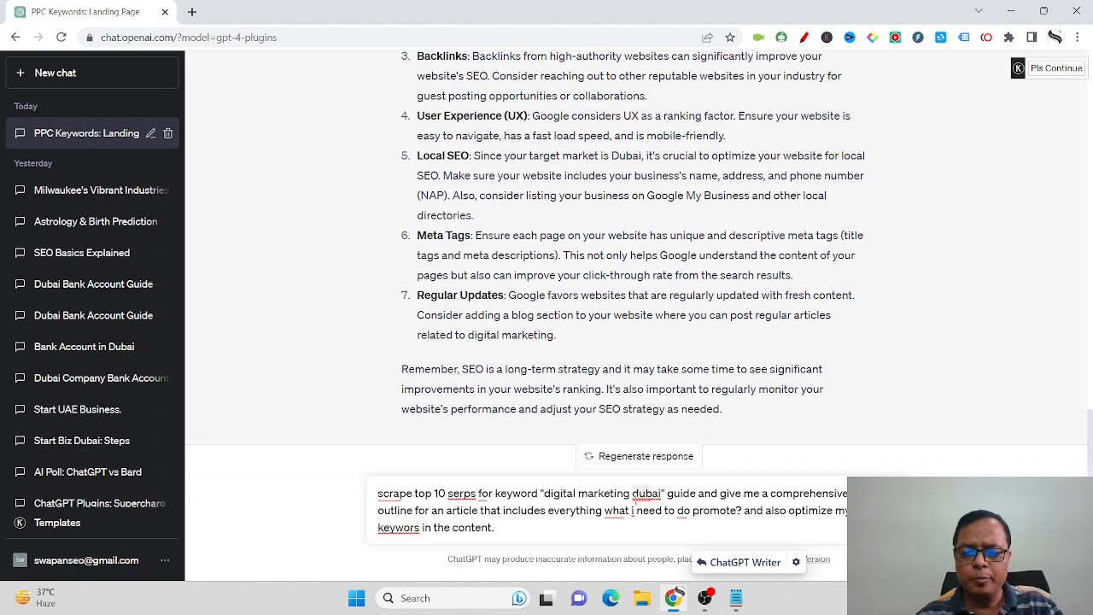
Correct the misspelled word "keywors" to "key words" in the prompt and send the message.
right_click(398, 527)
left_click(410, 480)
left_click(513, 530)
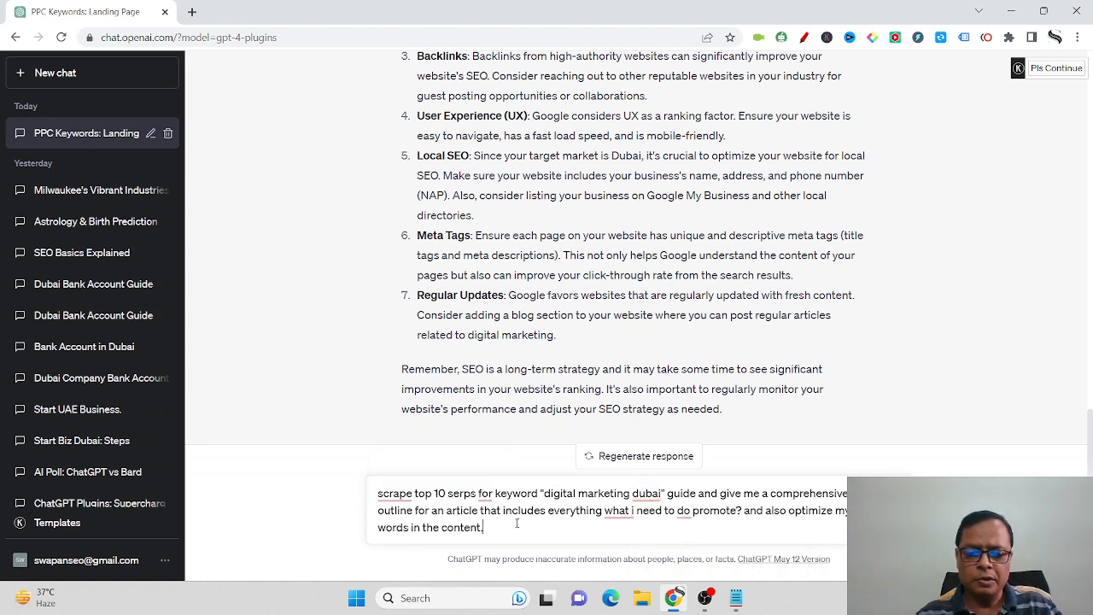
key("Return")
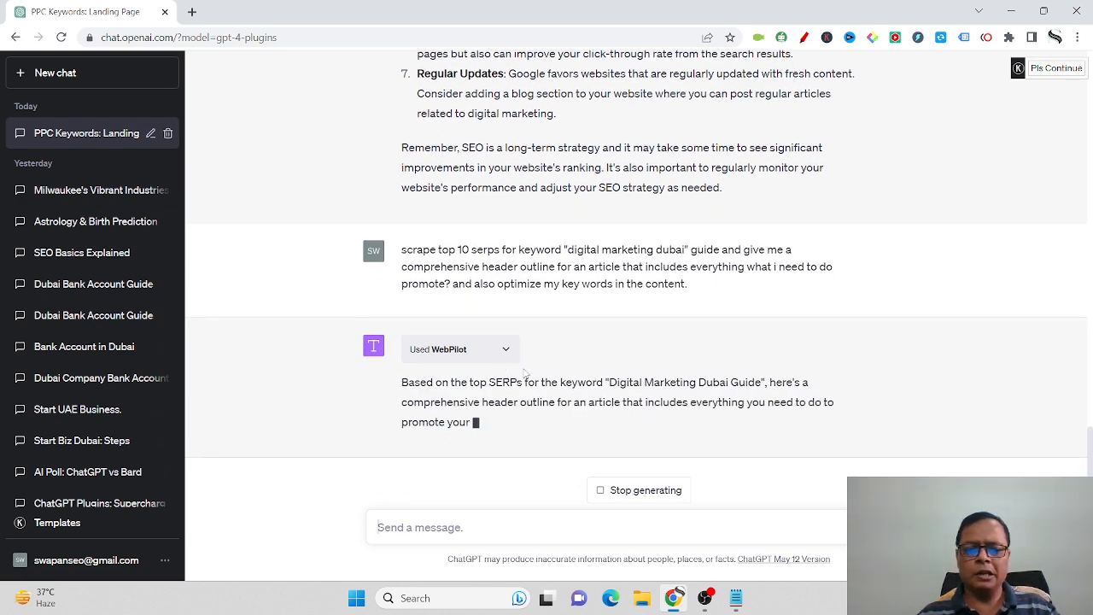
Inspect the WebPilot request and response details for the header outline prompt, collapsing them after viewing.
left_click(505, 333)
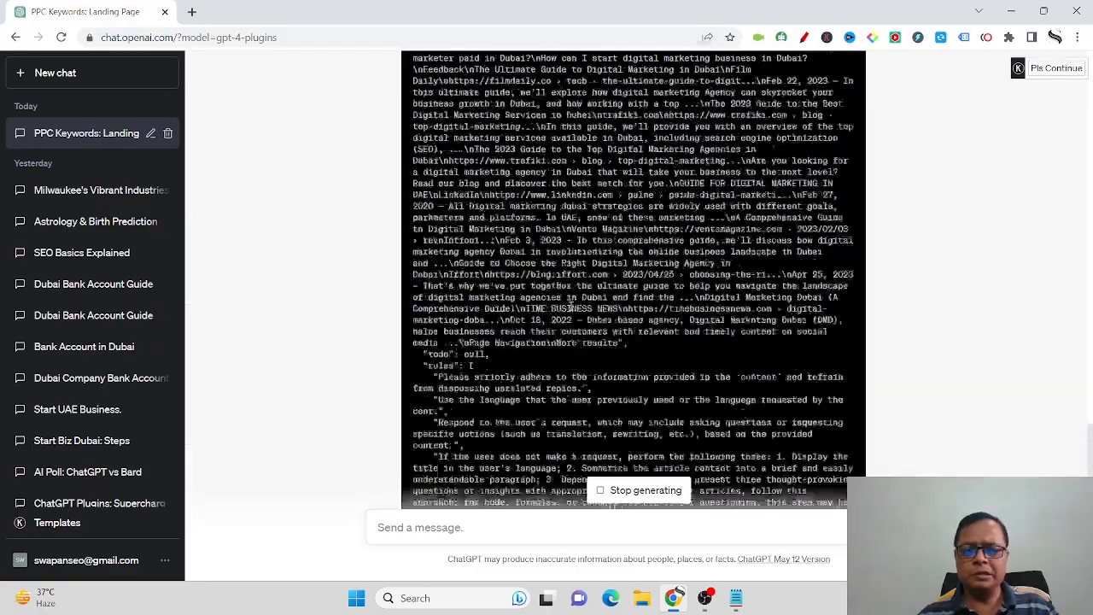
scroll(571, 307, "up", 3)
scroll(546, 213, "down", 5)
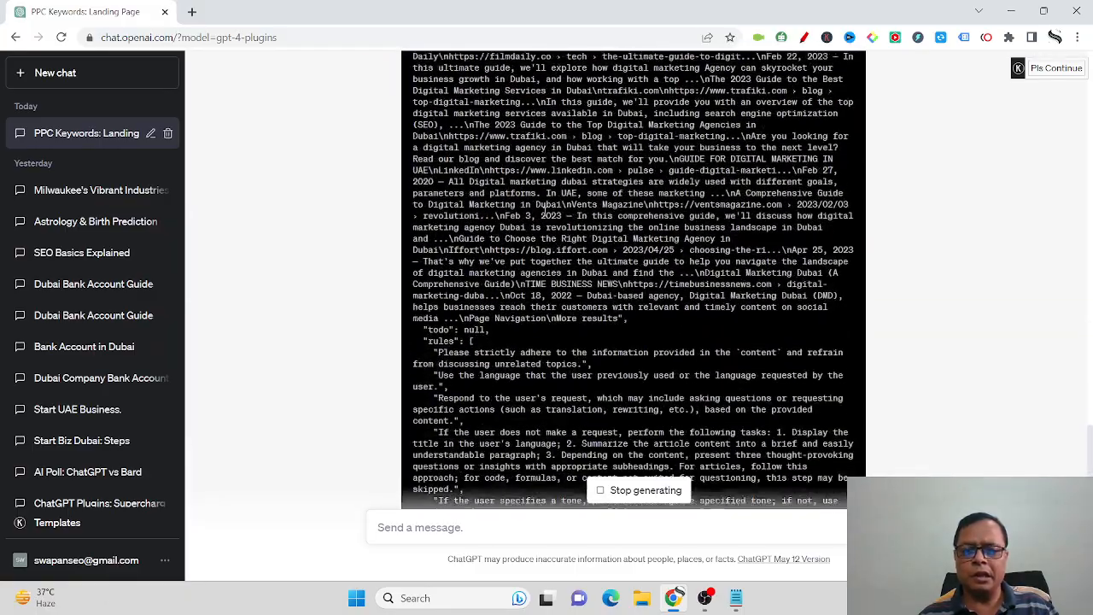
scroll(649, 249, "down", 2)
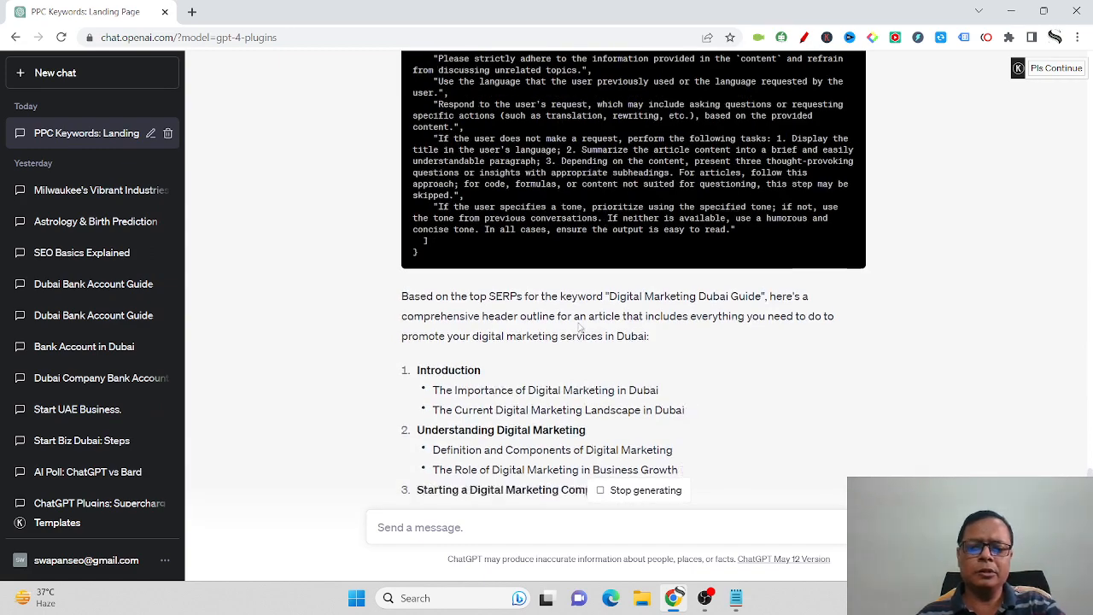
scroll(580, 325, "up", 5)
scroll(580, 323, "up", 5)
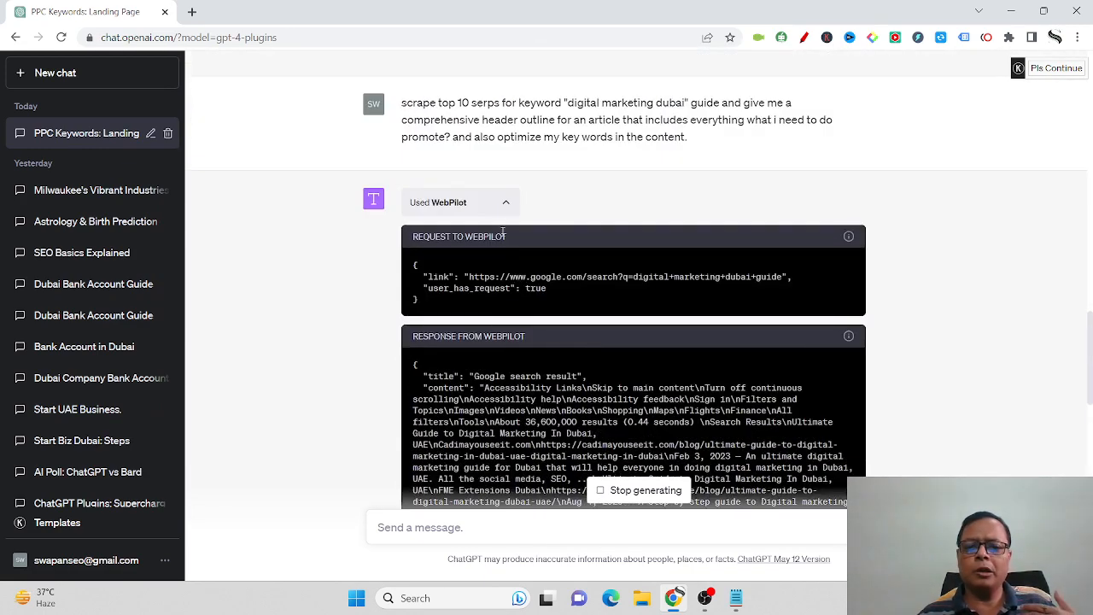
left_click(506, 207)
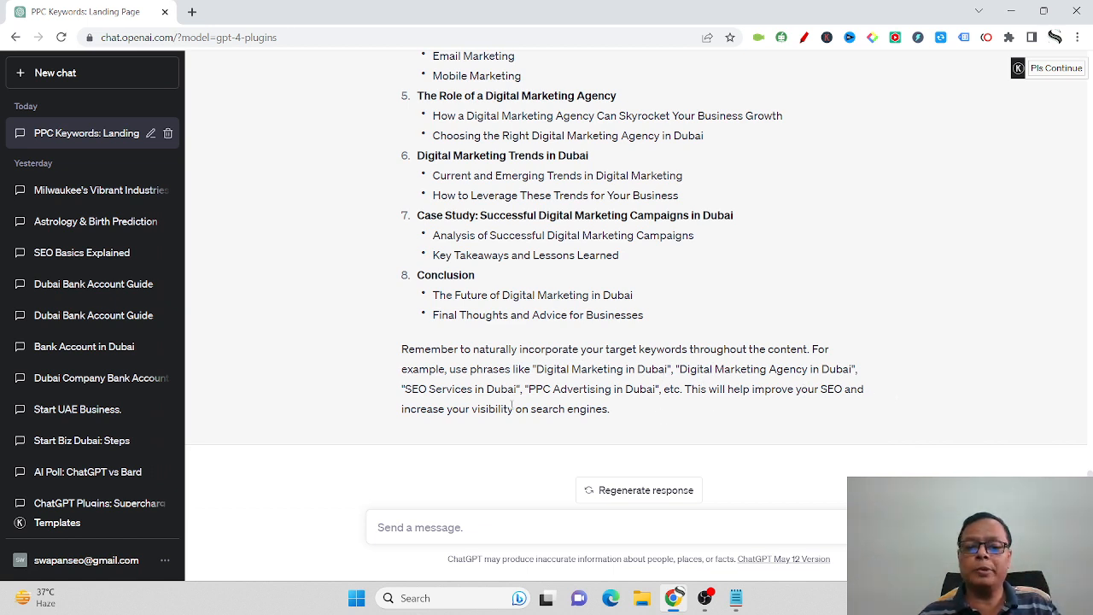
Review the keyword placement advice and the header outline in the latest response.
left_click_drag(411, 393, 657, 395)
left_click(707, 399)
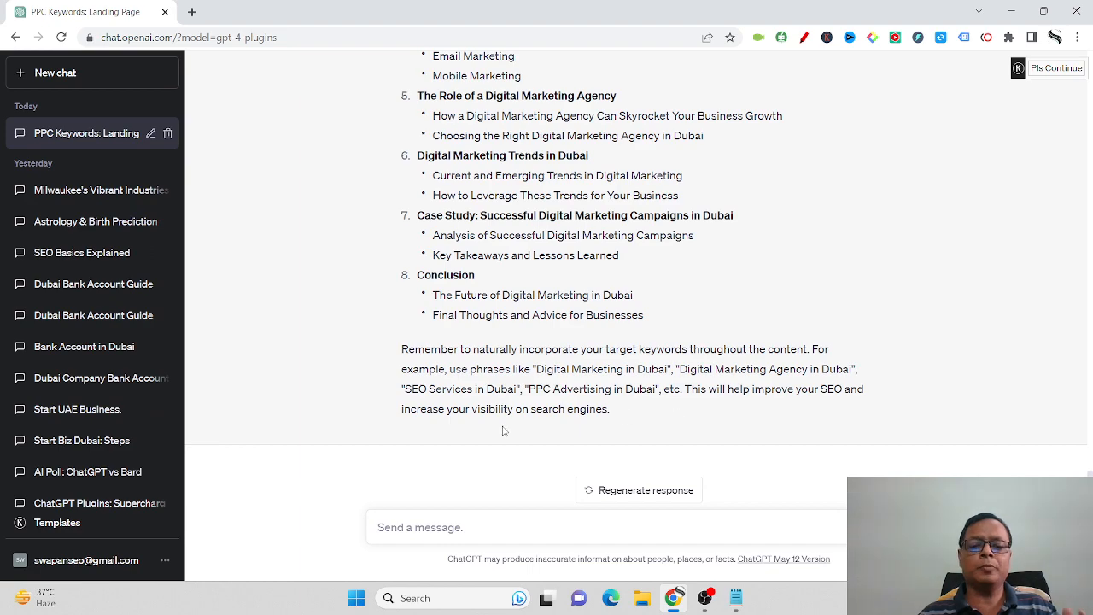
scroll(721, 436, "up", 15)
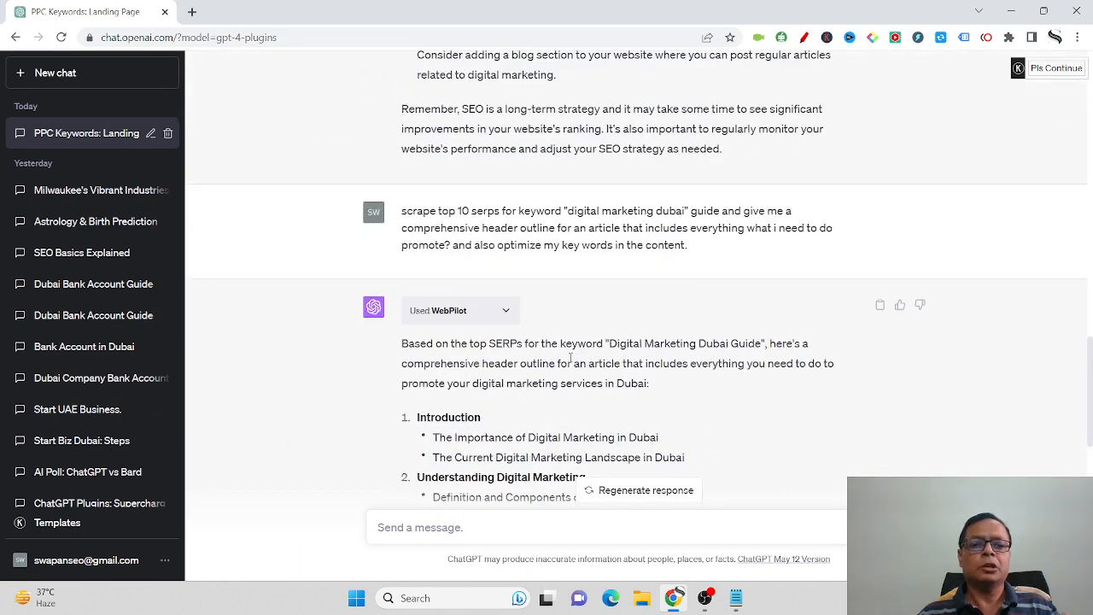
scroll(585, 368, "down", 8)
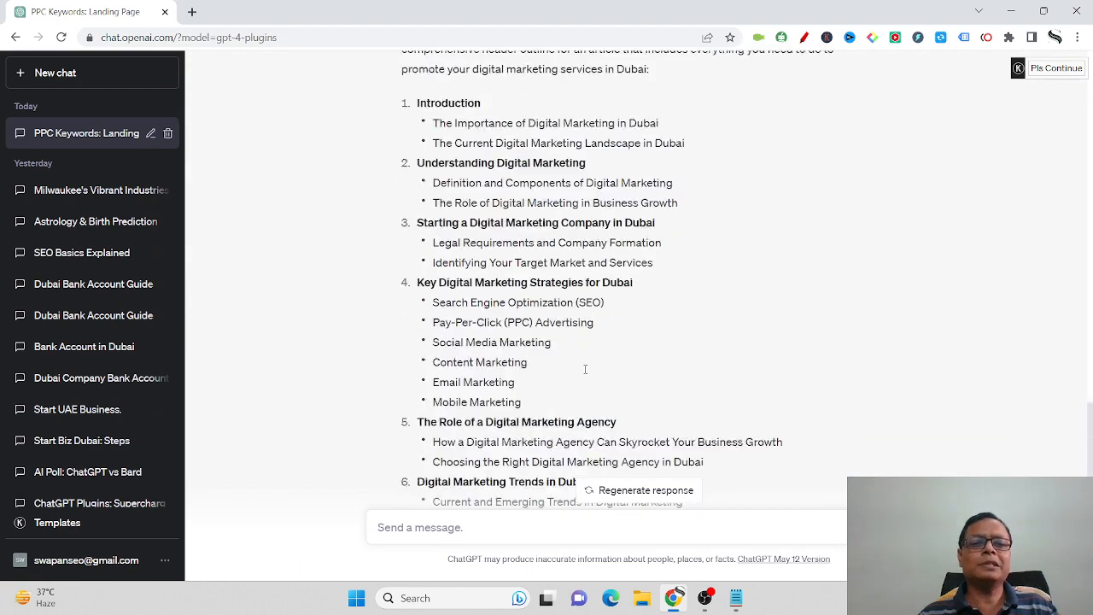
Start a new chat using the GPT-4 model with Plugins.
left_click(79, 77)
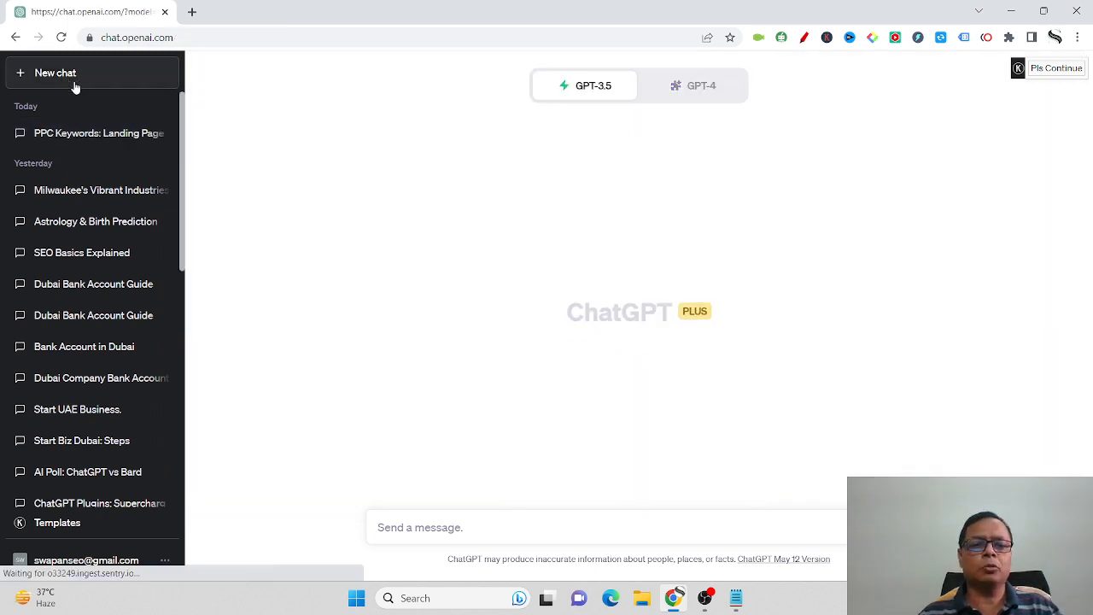
left_click(699, 96)
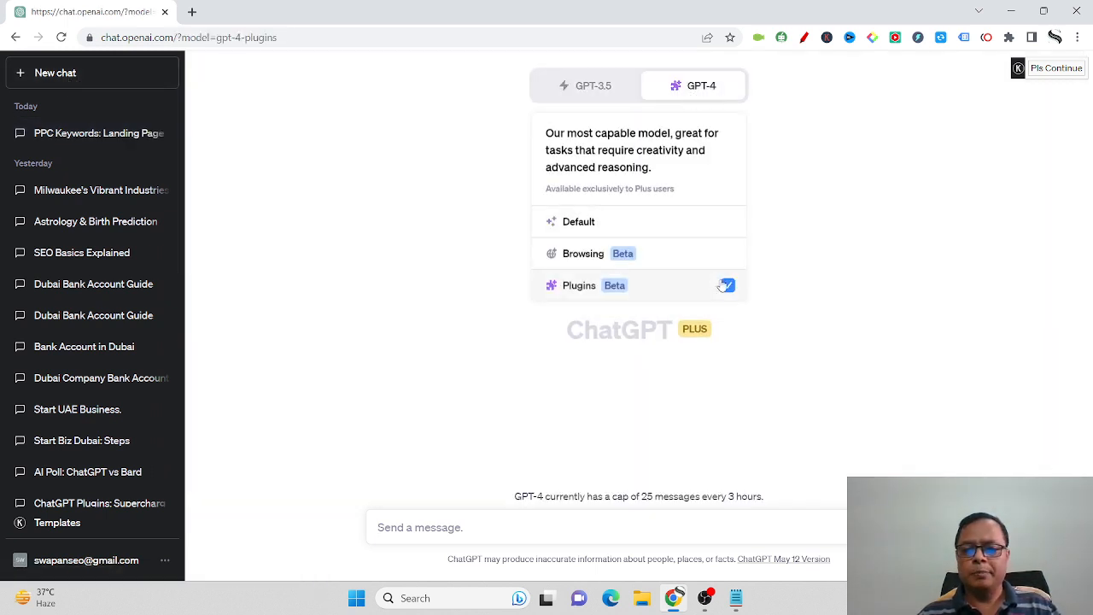
left_click(727, 286)
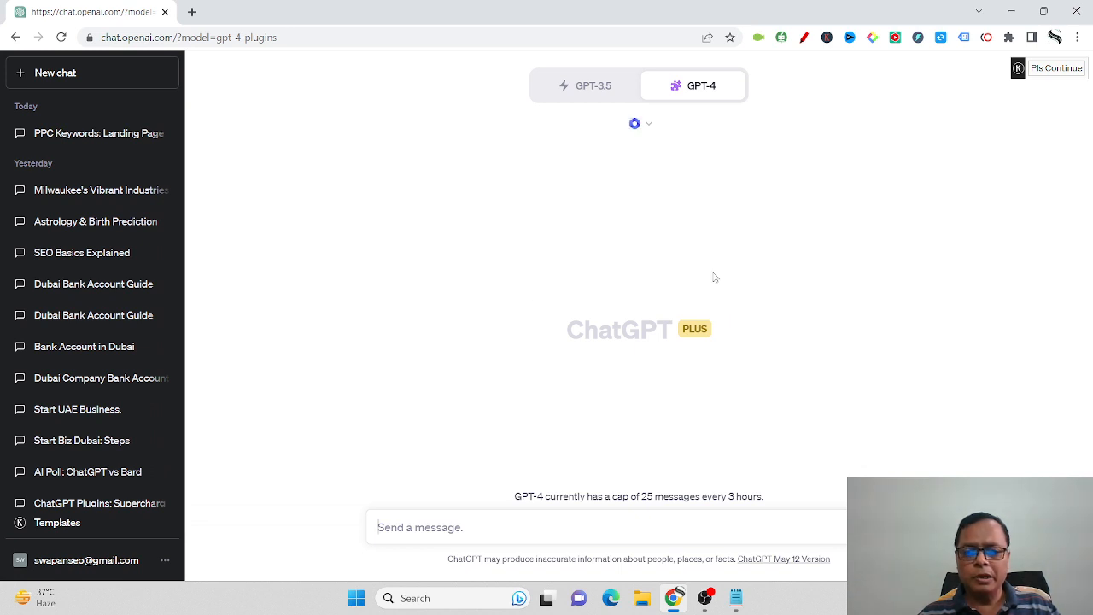
Disable the WebPilot plugin and enable Scraper as the only active plugin for the chat.
left_click(647, 126)
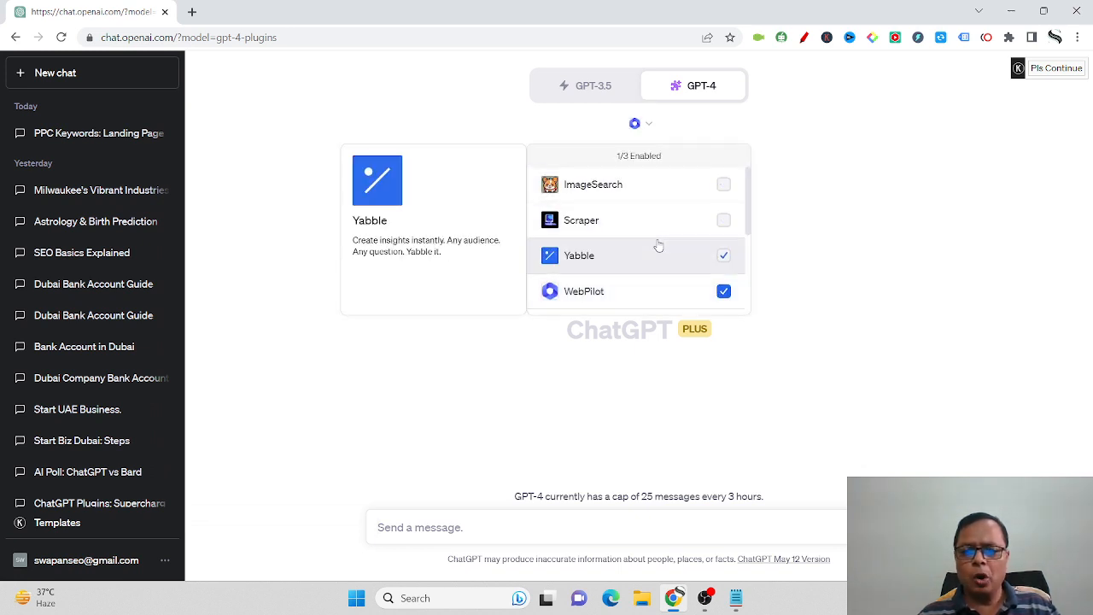
scroll(656, 245, "down", 1)
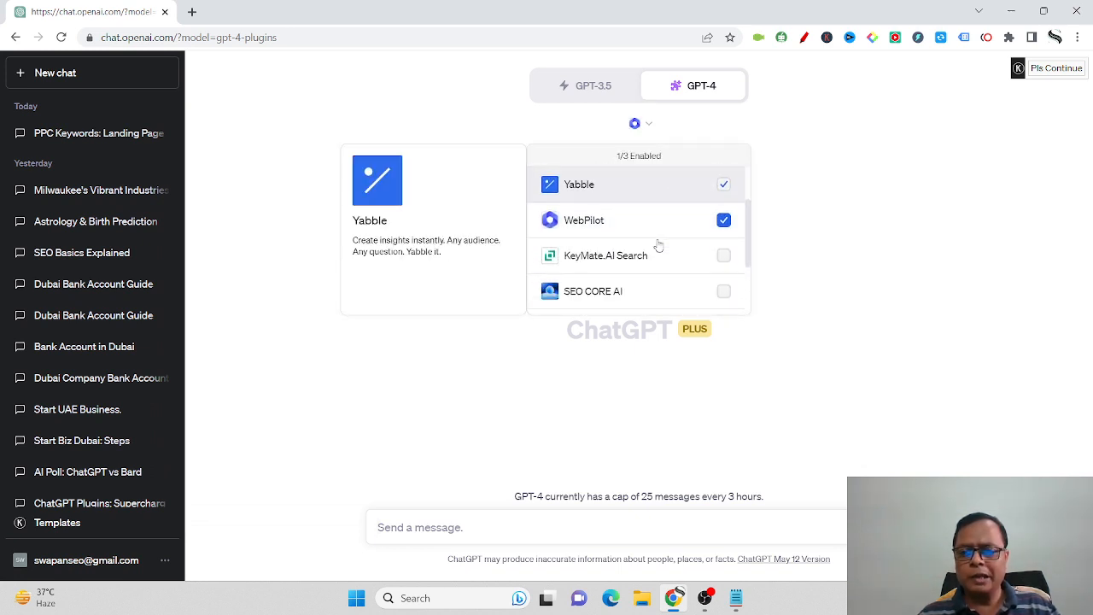
left_click(723, 220)
left_click_drag(748, 254, 742, 215)
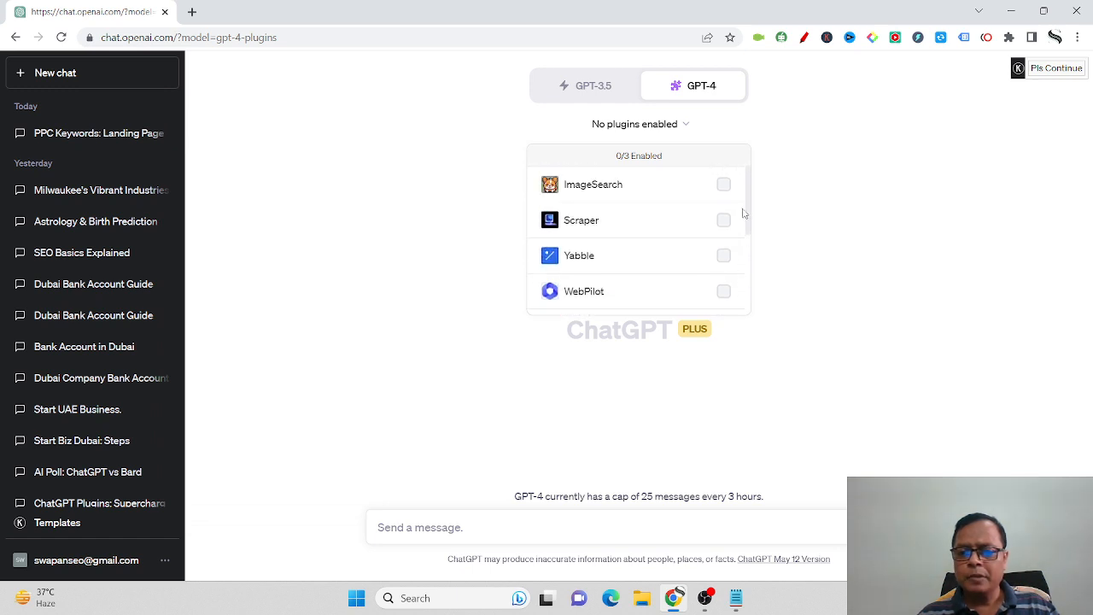
left_click(724, 223)
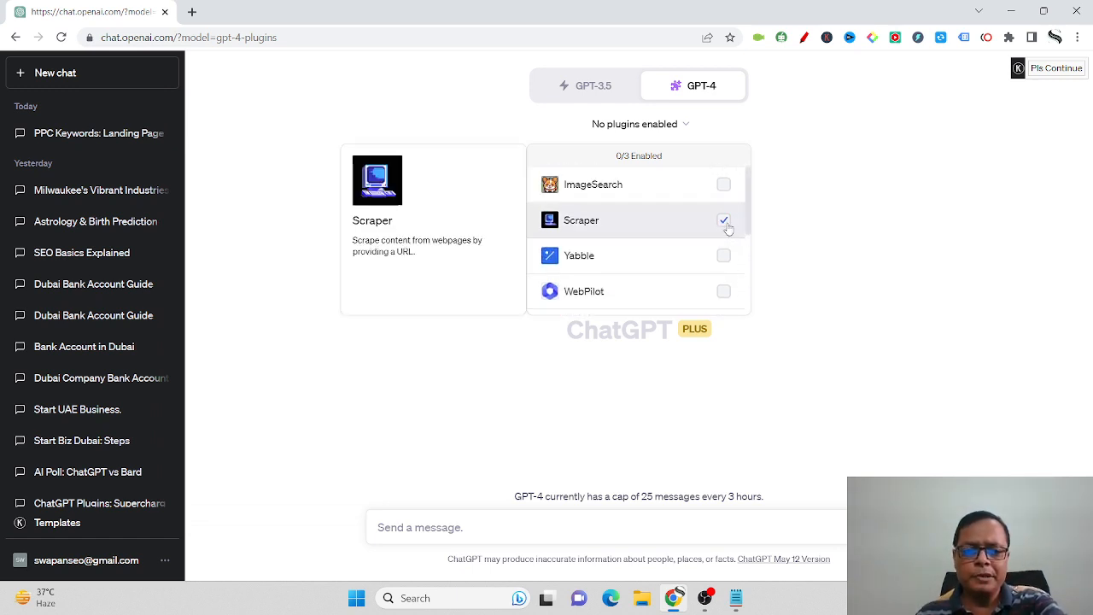
left_click(725, 222)
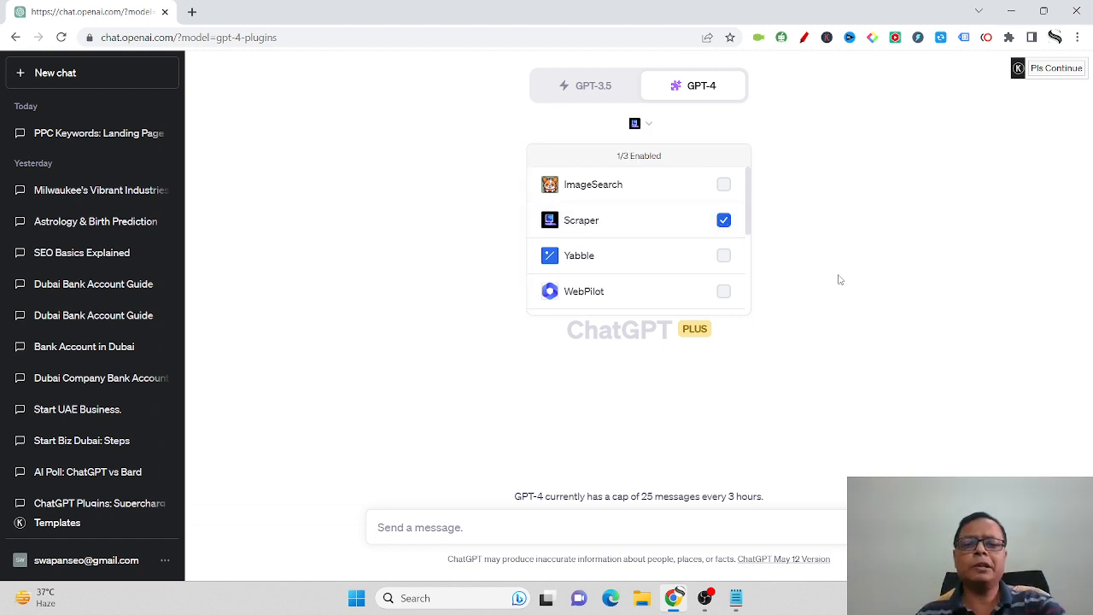
left_click(522, 527)
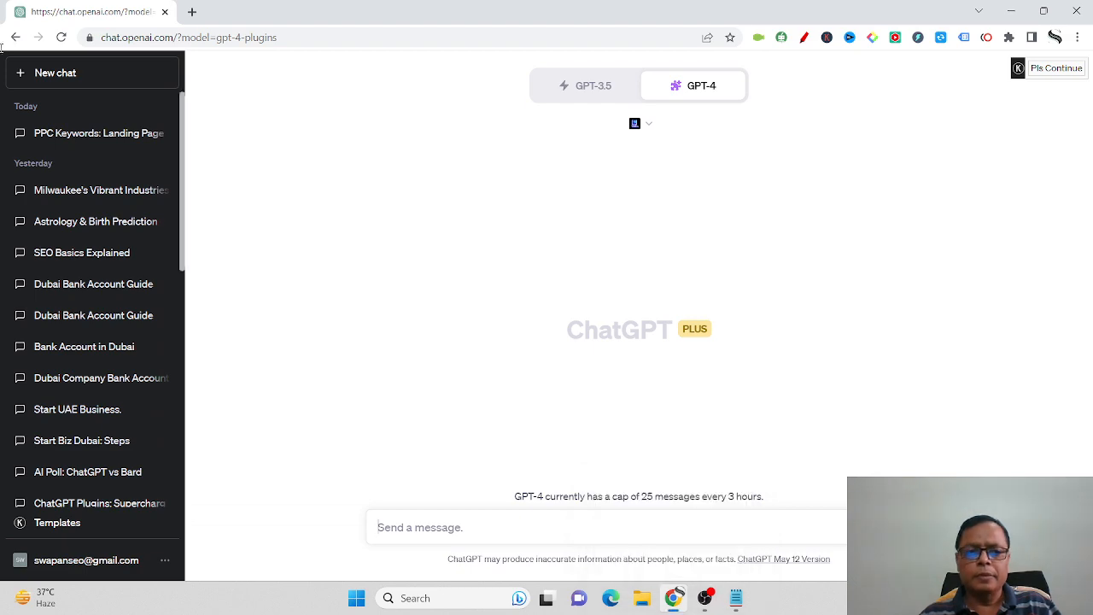
Open google.ae in a new browser tab and search for "digital marketing dubai".
left_click(192, 12)
type("goog")
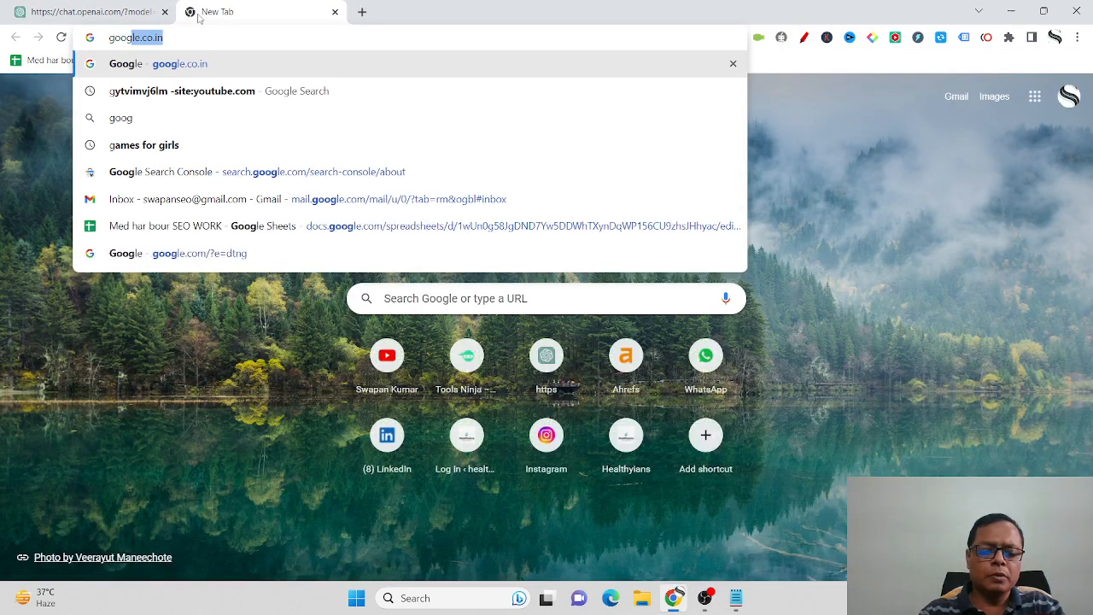
type("le.ae")
key("Return")
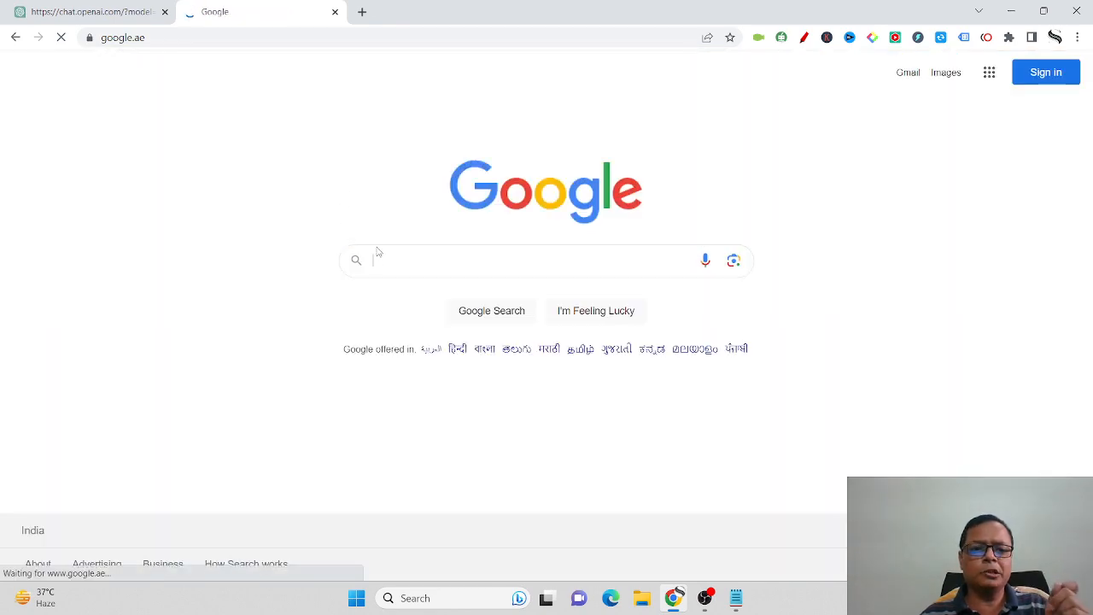
type("digit")
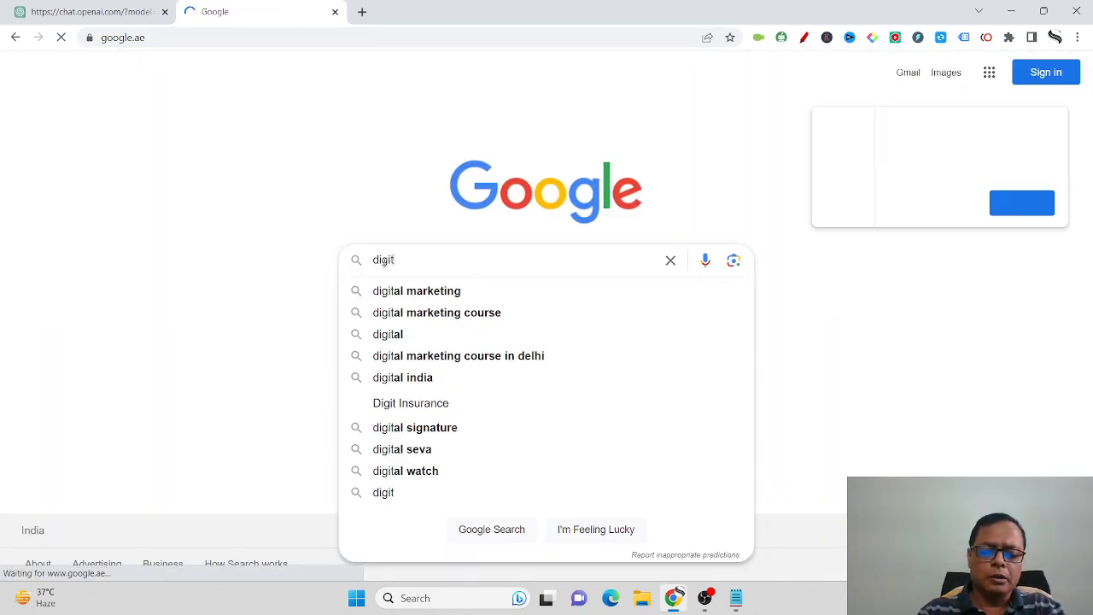
type("al marketing")
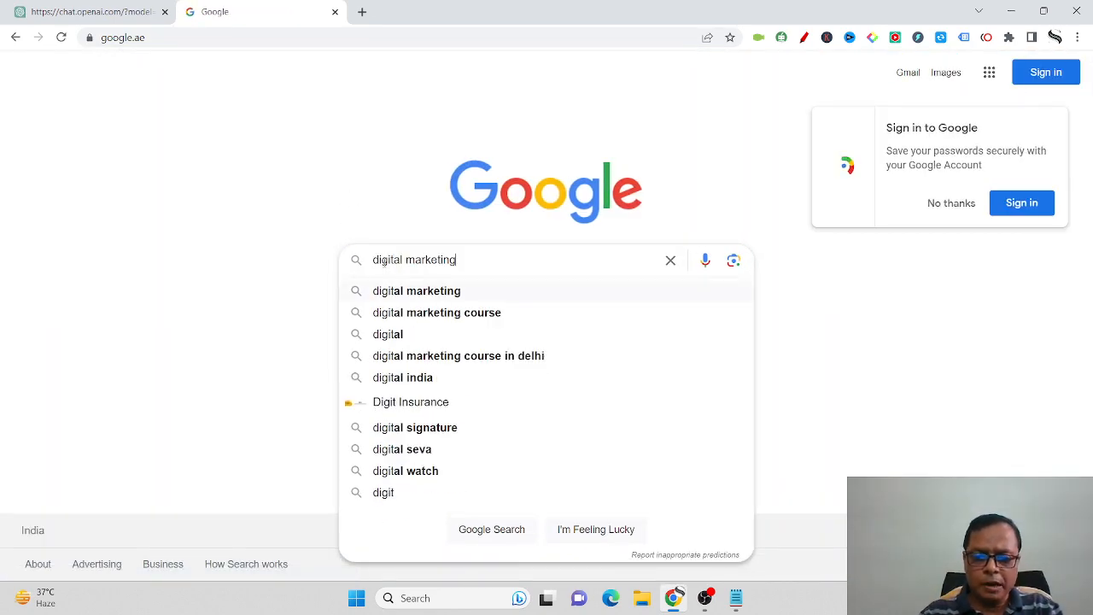
type(" dubai")
key("Return")
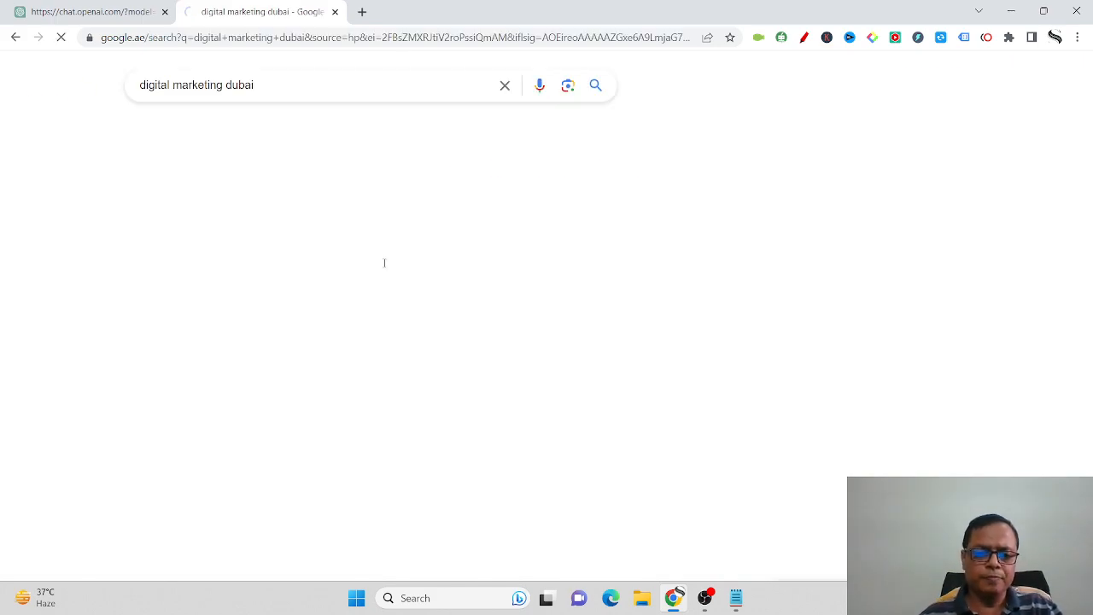
Copy the link address of the Digital Nexa result "Digital Marketing Agency Dubai, UAE".
scroll(585, 417, "down", 15)
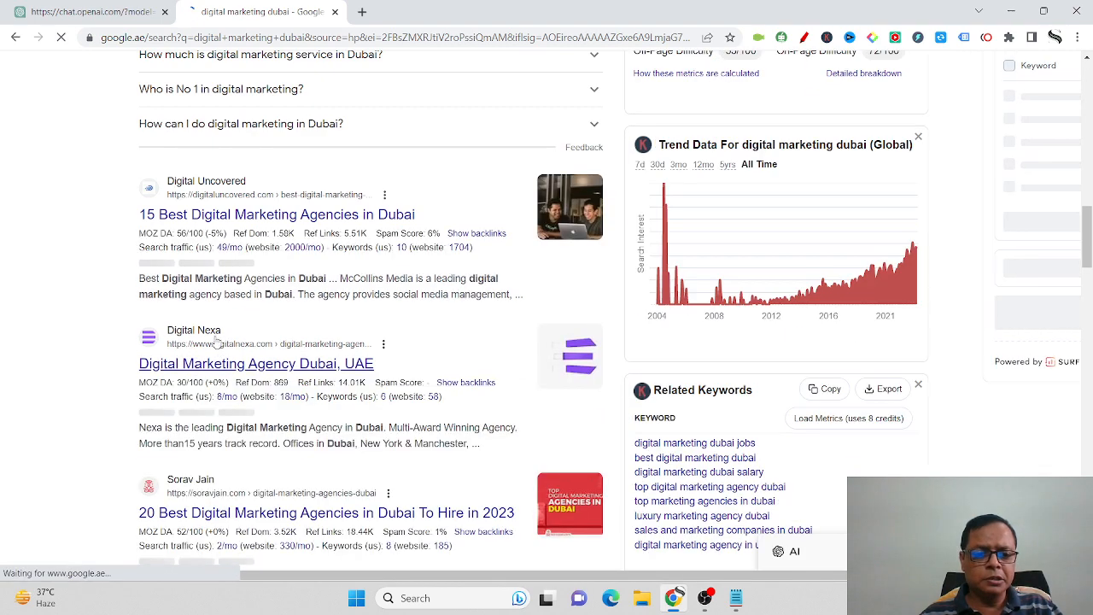
right_click(231, 367)
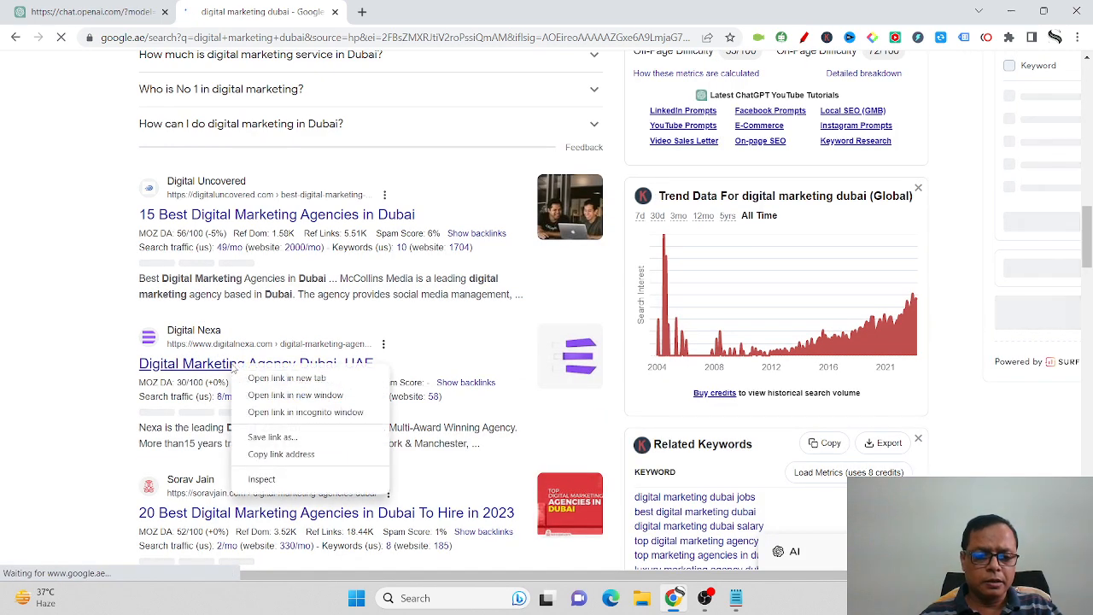
left_click(282, 451)
Switch back to ChatGPT and begin the prompt with the copied Digital Nexa URL followed by "please analyze the content".
left_click(62, 7)
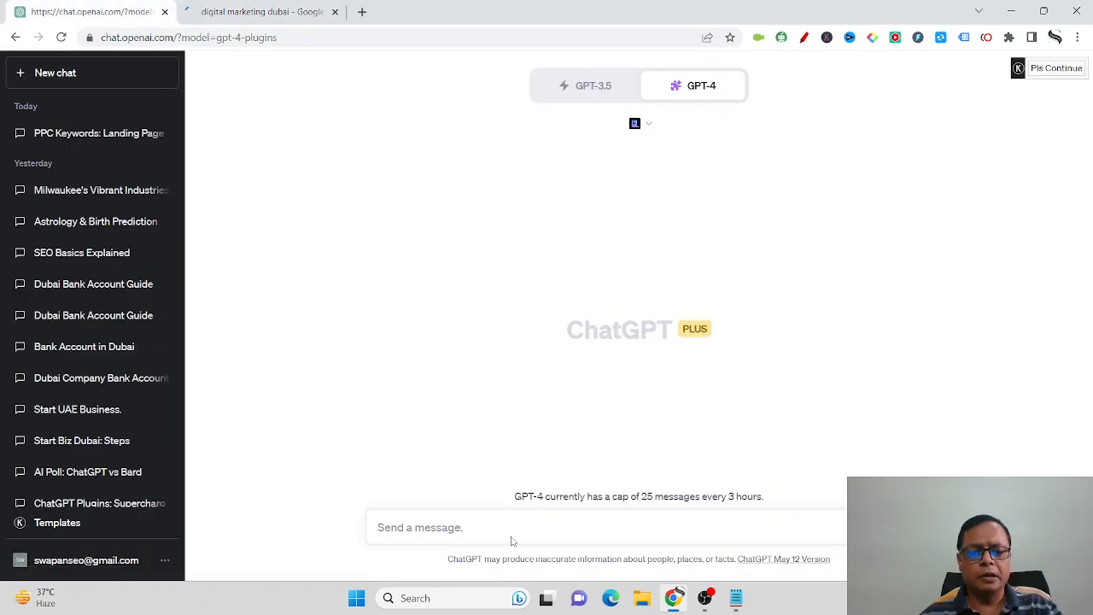
key("ctrl+v")
type("pl")
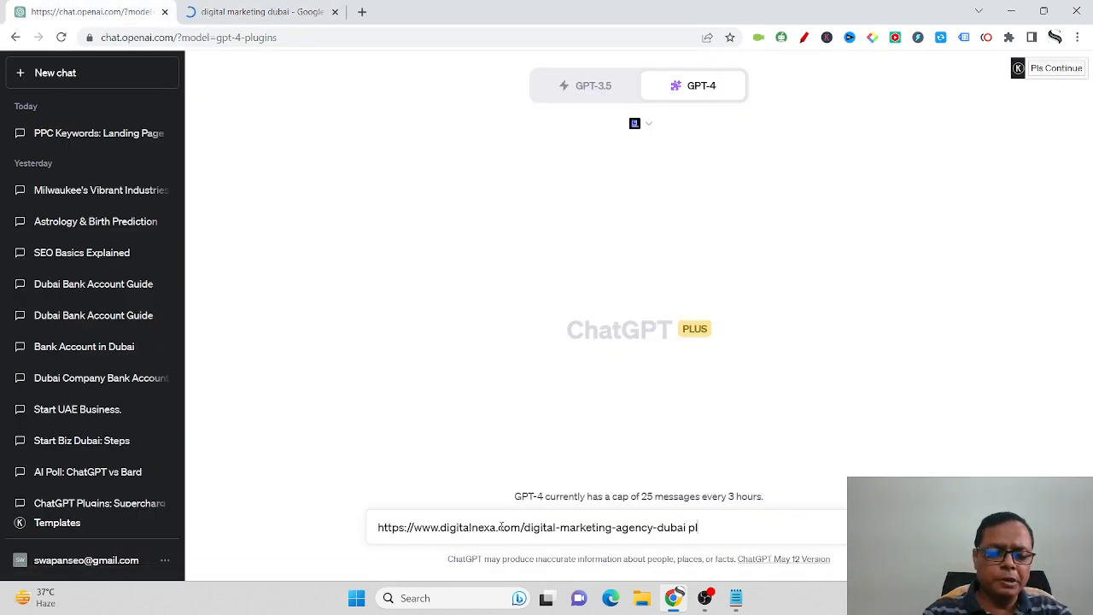
type("ease analys")
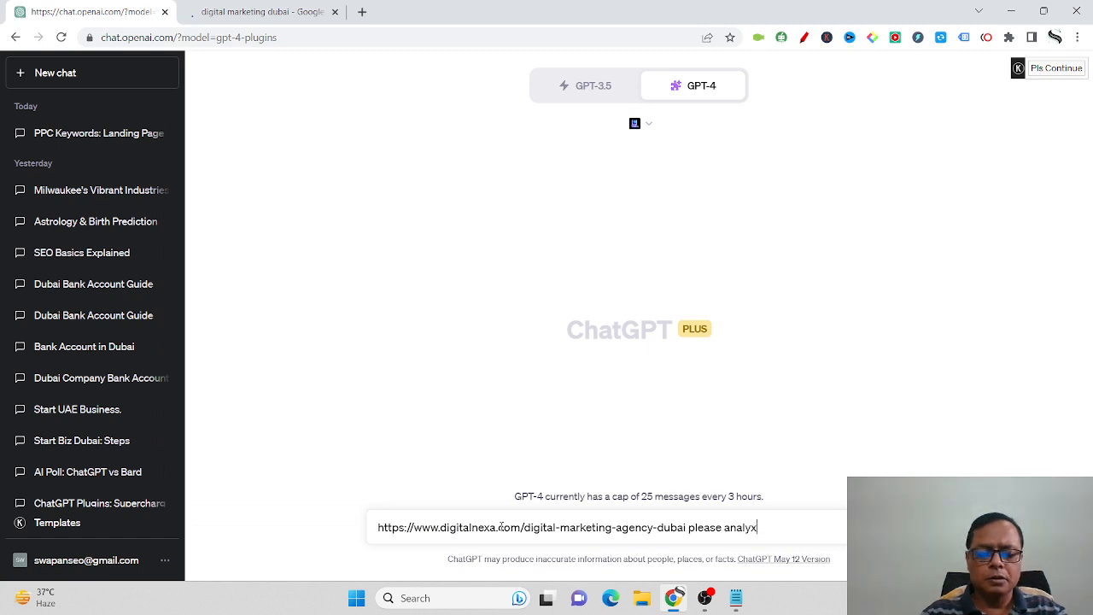
key("BackSpace")
type("ze")
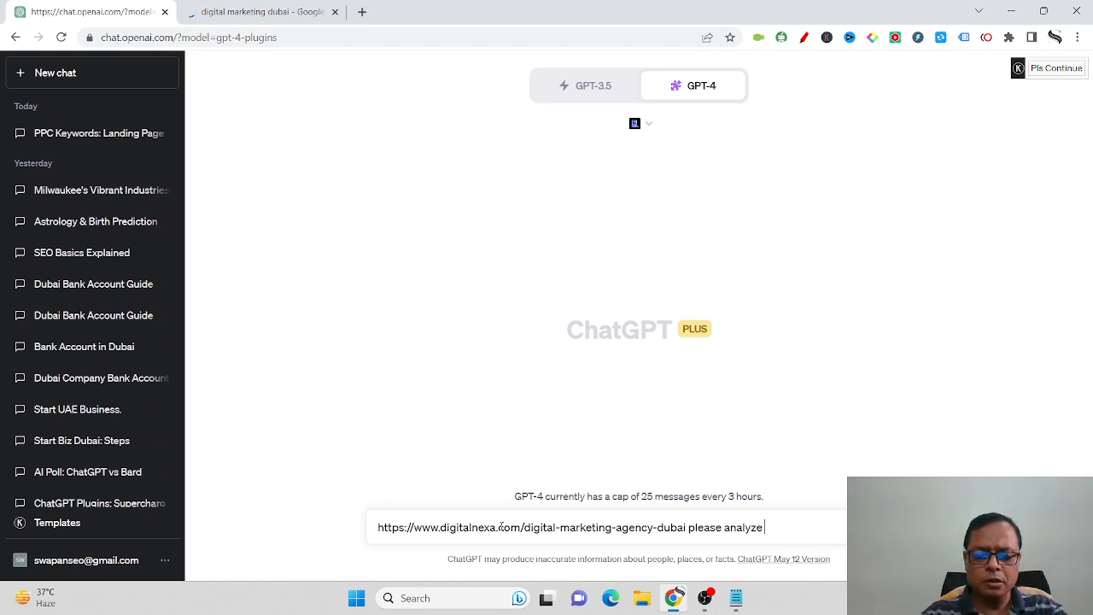
type(" the content")
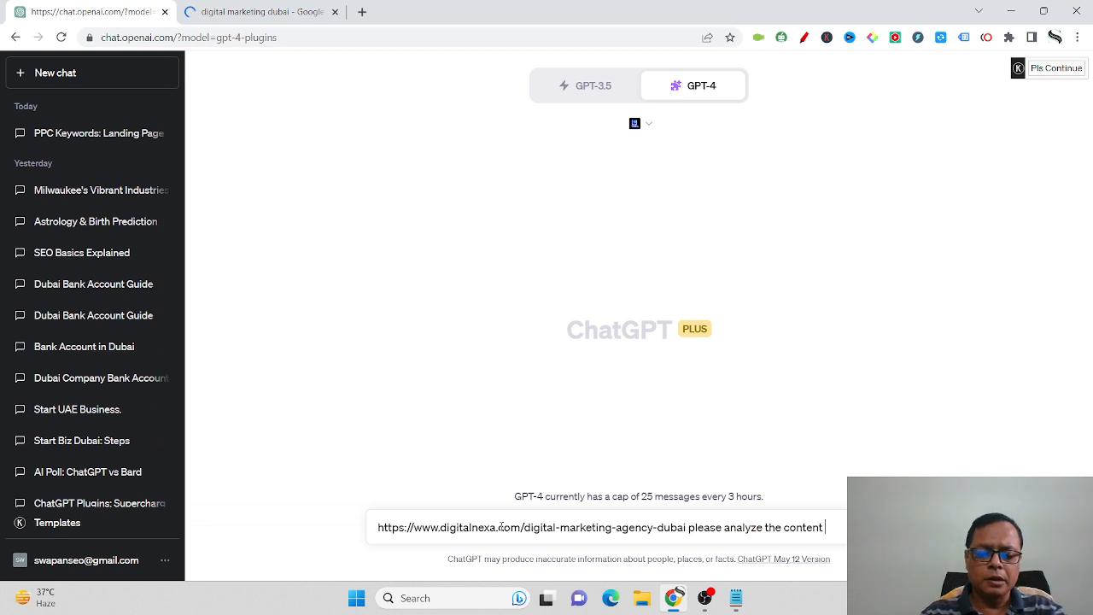
Complete the prompt with "and suggest me how can I improve for my website?", send it and regenerate the response.
type(" and")
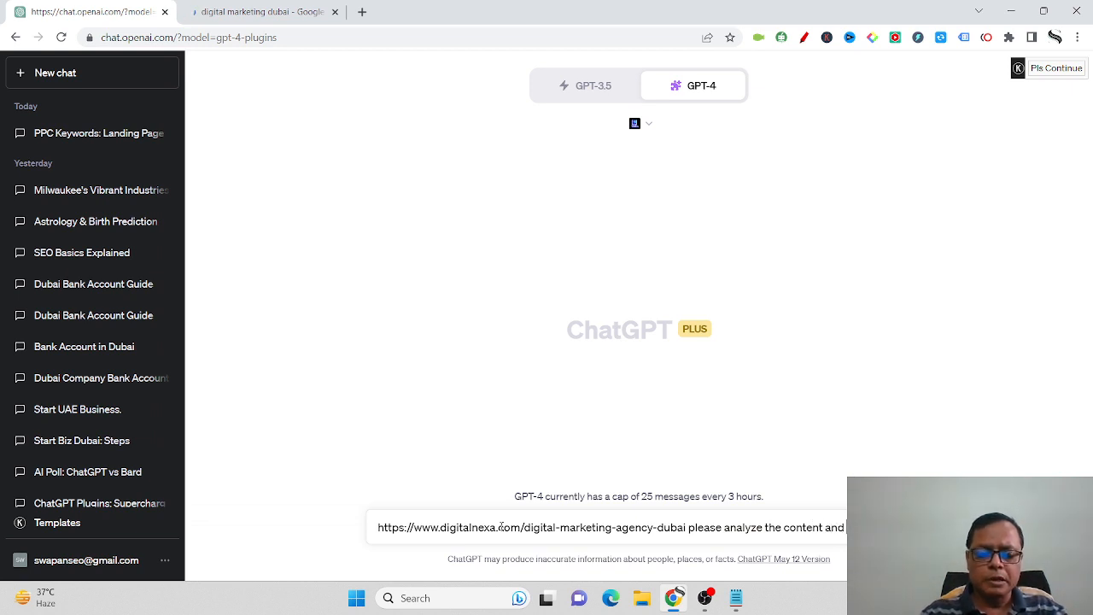
type(" suggest me how can")
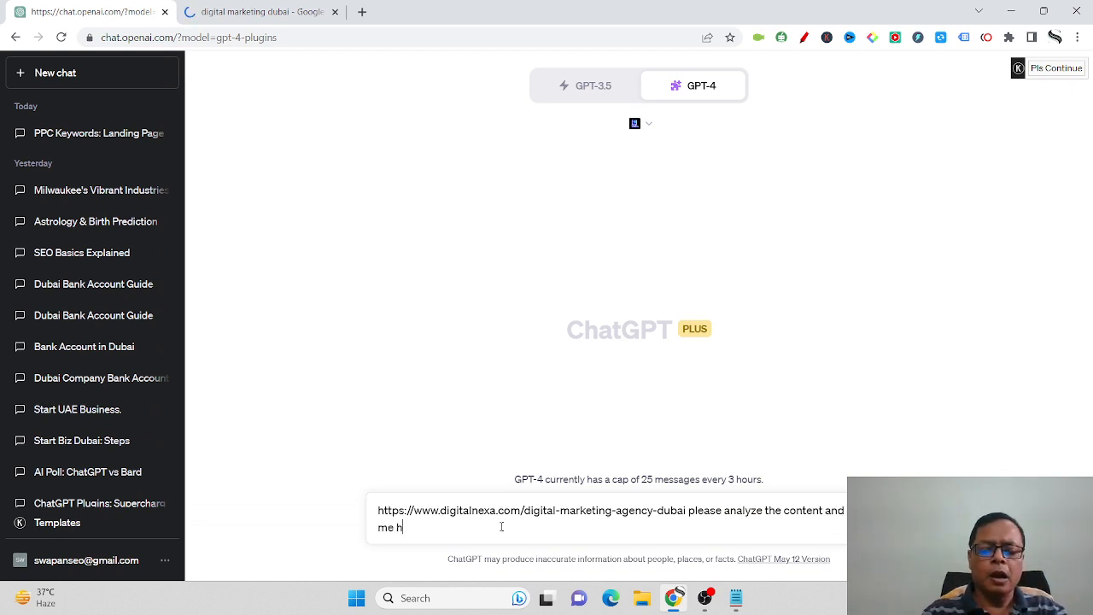
type(" I ")
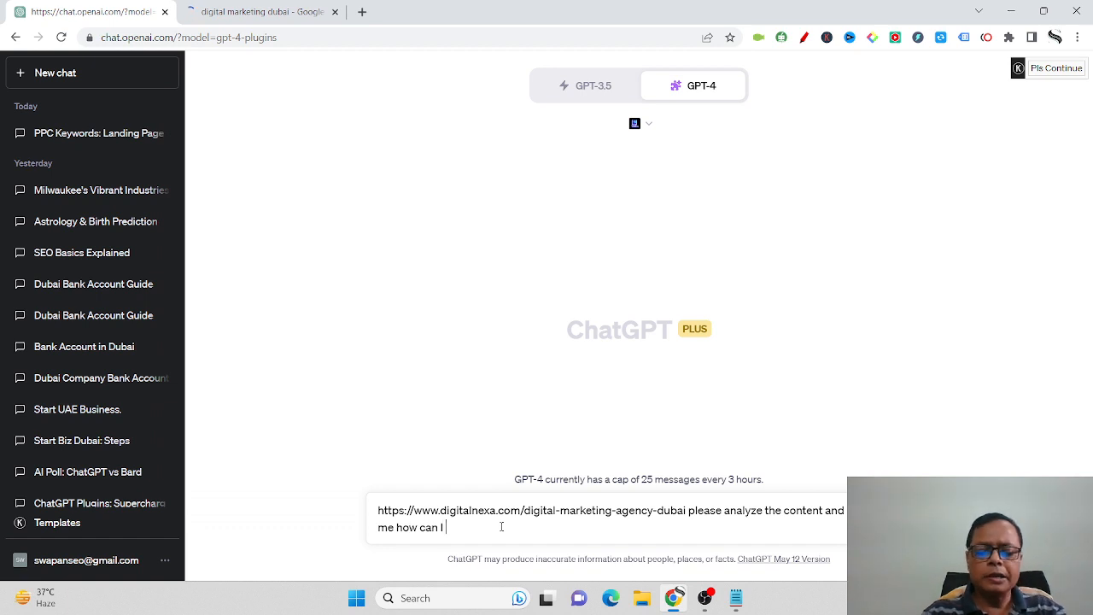
type("improve fo")
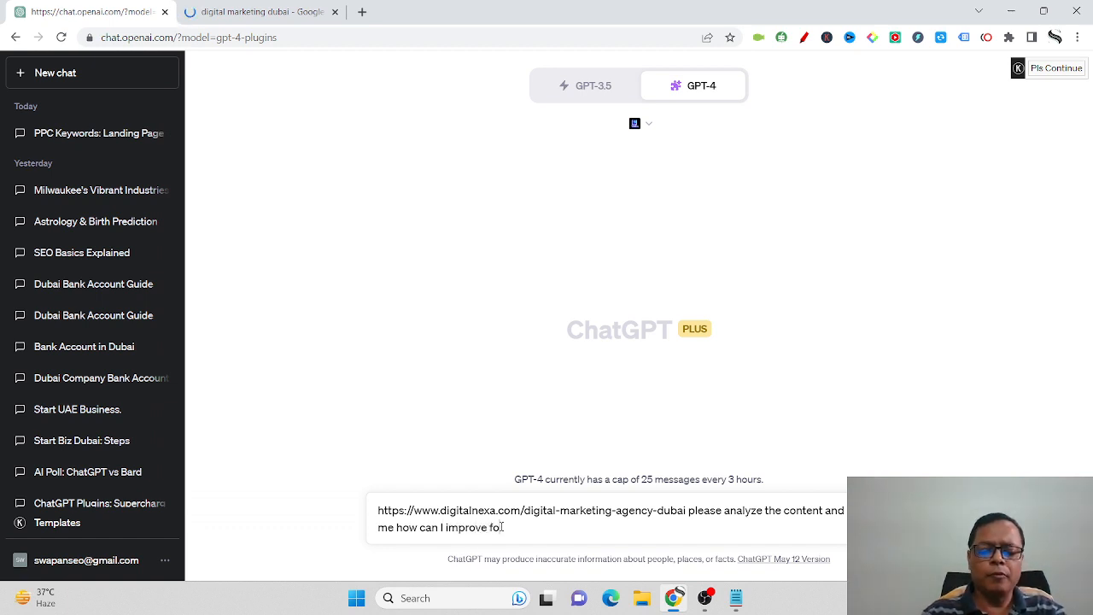
type("r my websit")
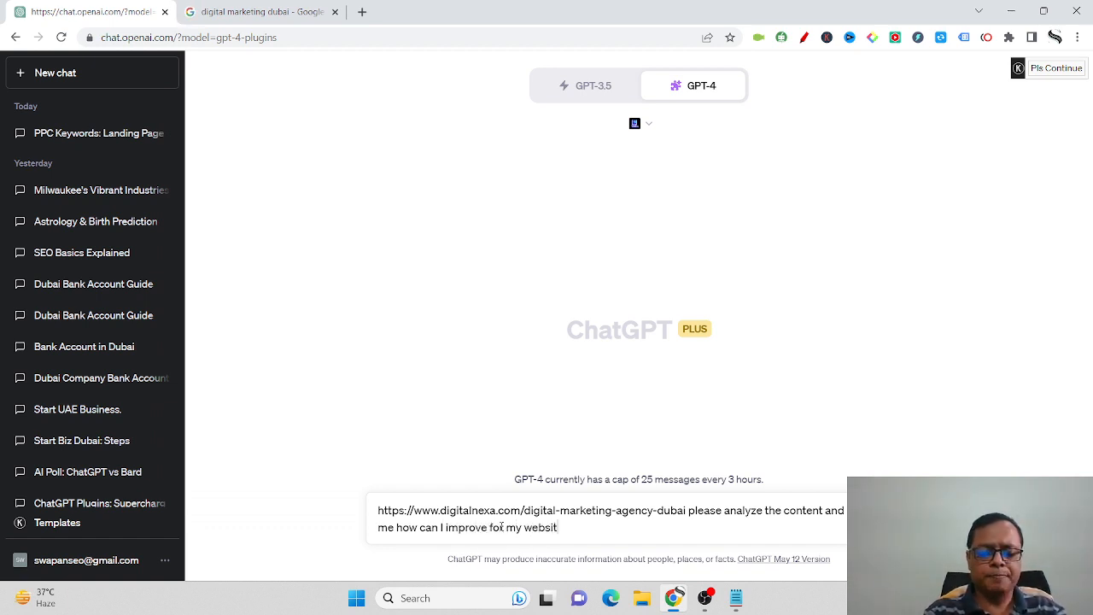
type("e?")
key("Return")
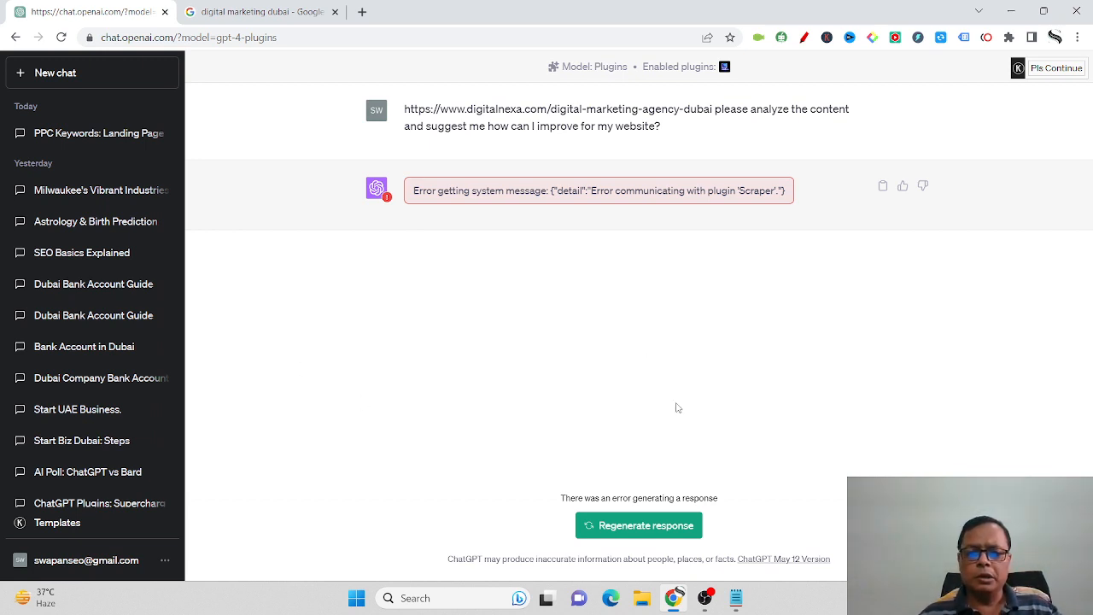
left_click(632, 526)
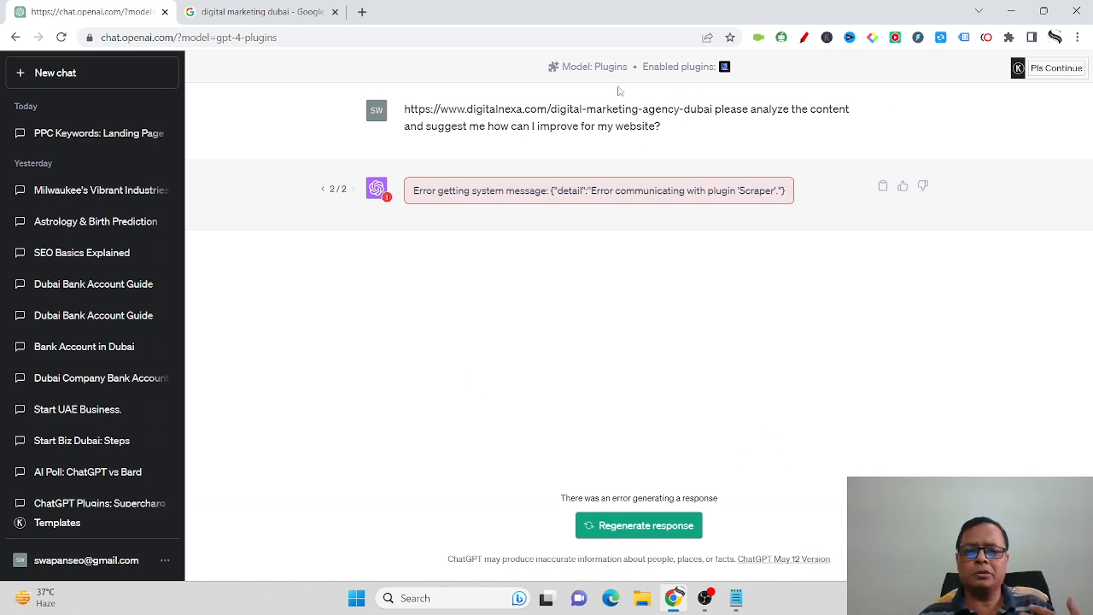
Abandon the Scraper conversation for another new chat with GPT-4 Plugins.
left_click(56, 75)
left_click(702, 86)
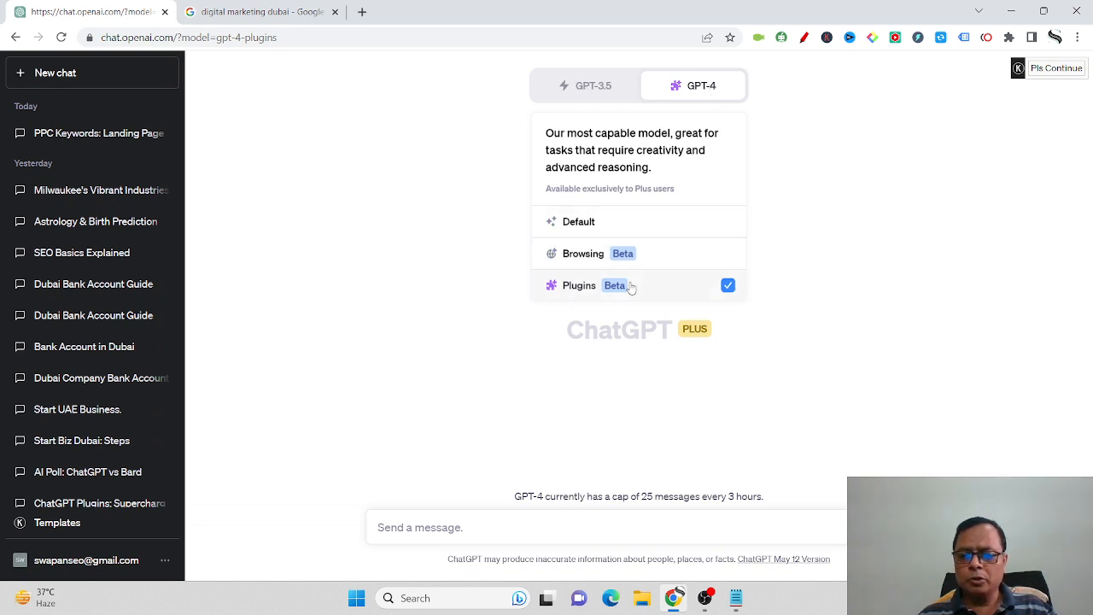
left_click(686, 291)
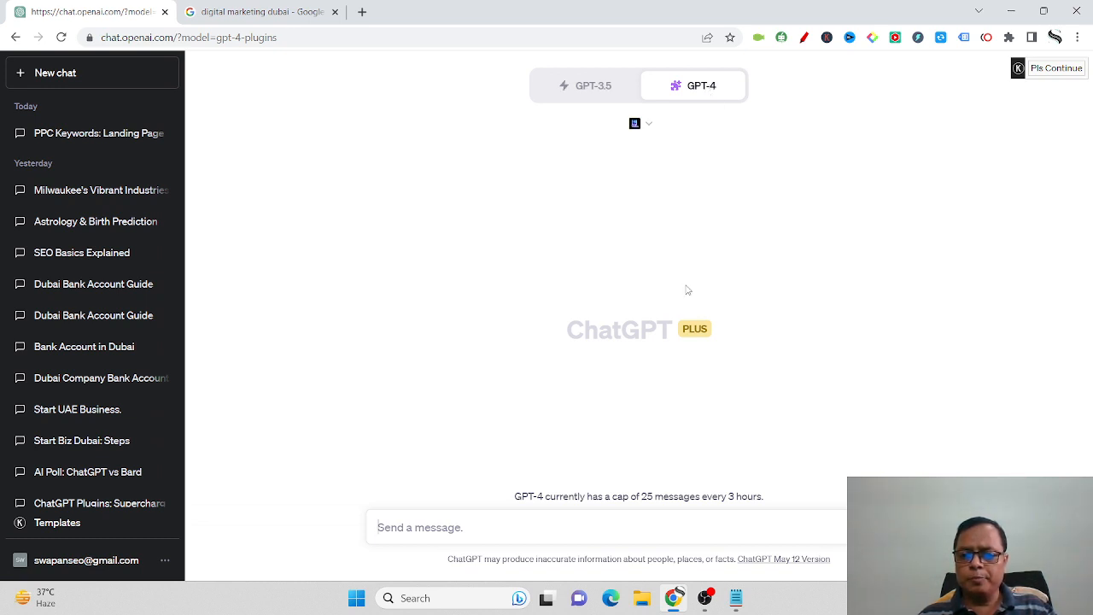
Disable the Scraper plugin and enable KeyMate.AI Search for the new chat.
left_click(650, 125)
left_click(723, 221)
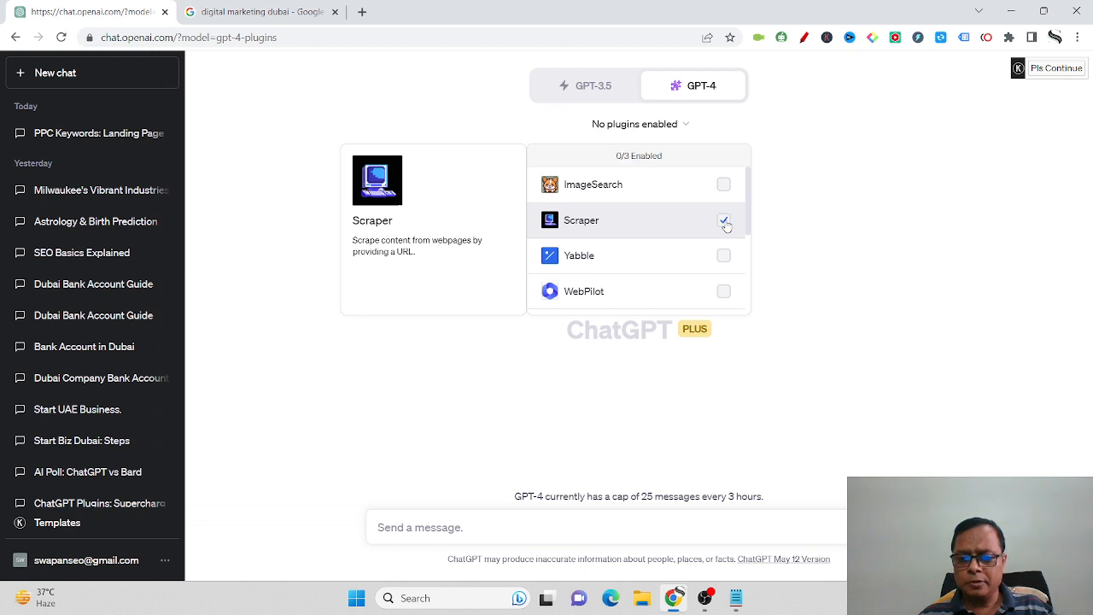
scroll(663, 269, "down", 1)
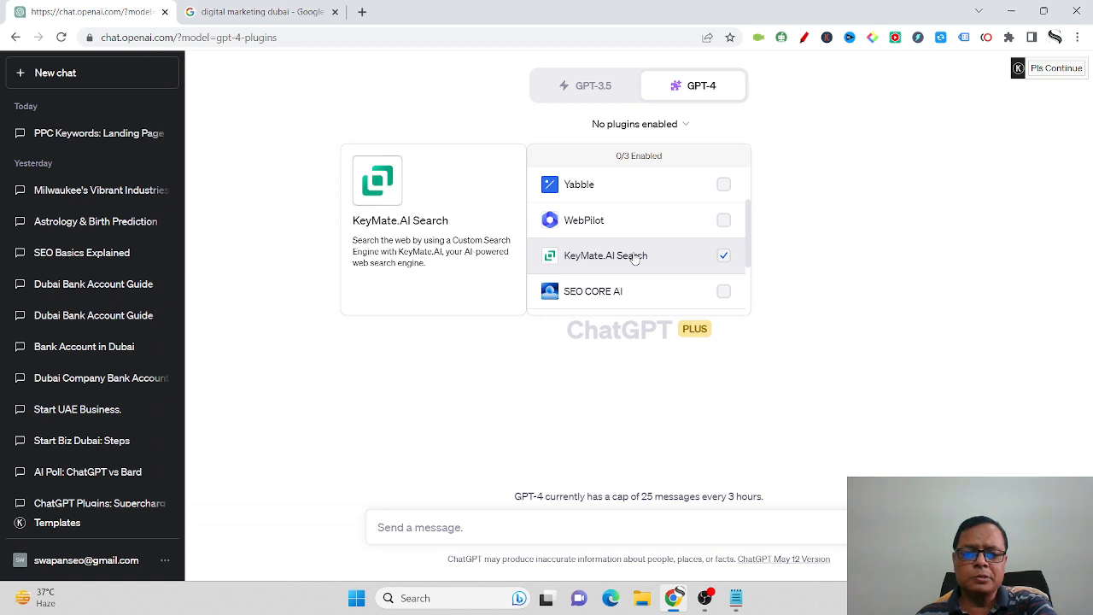
left_click(635, 258)
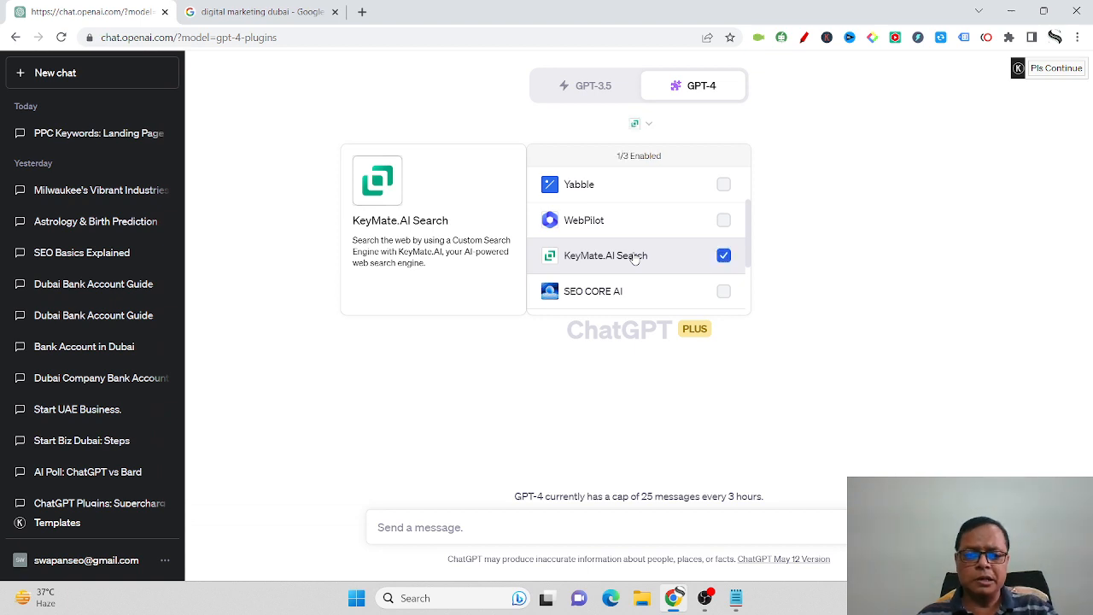
left_click(849, 372)
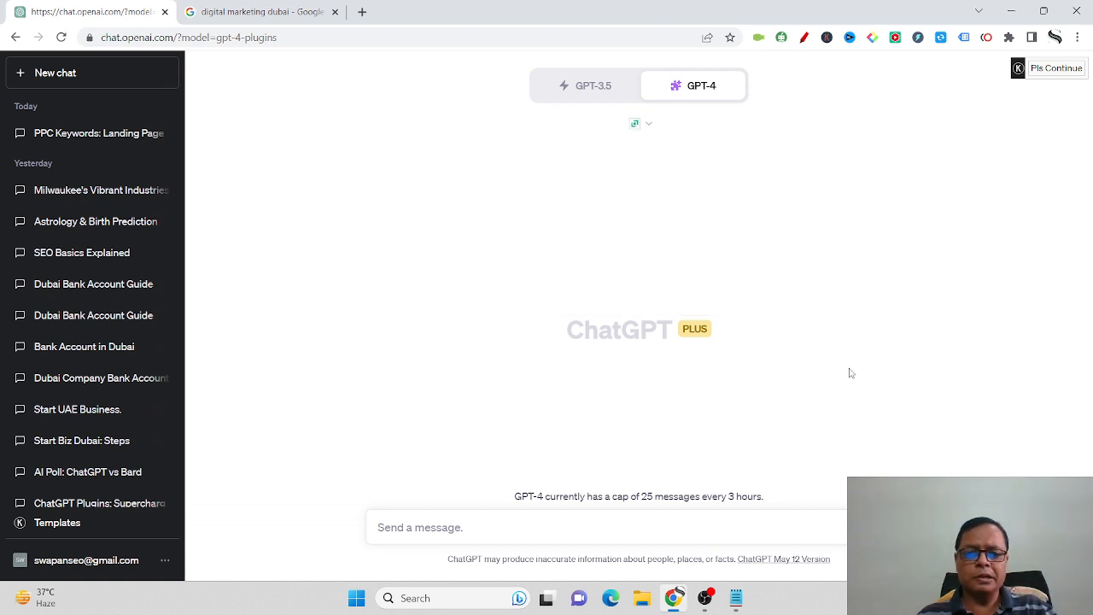
Begin the prompt with "Can you search my keywords ranking for SEO Dubai".
left_click(511, 532)
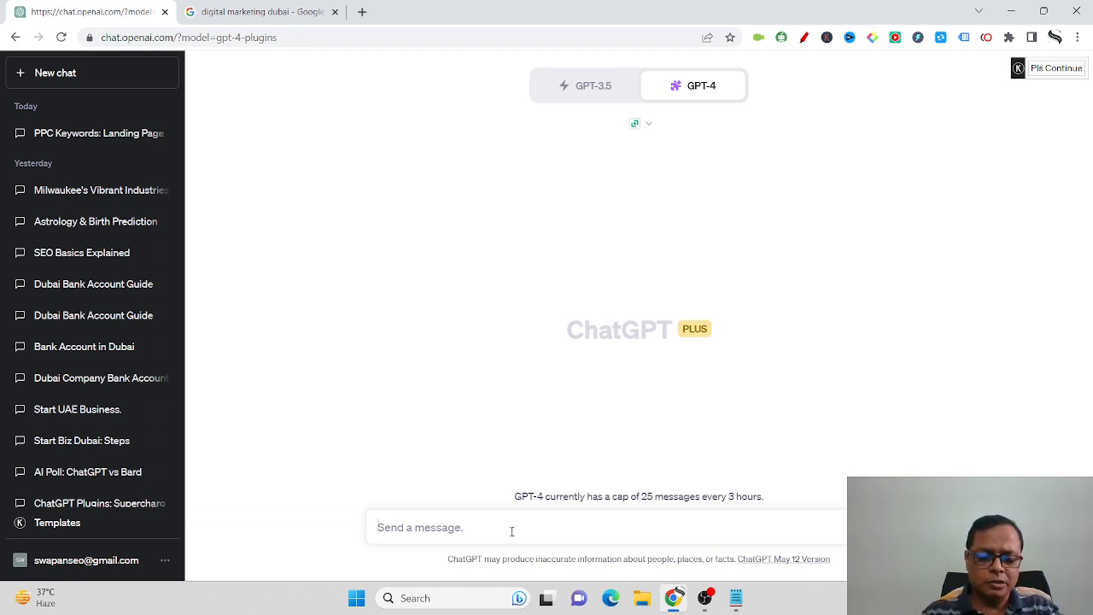
type("C")
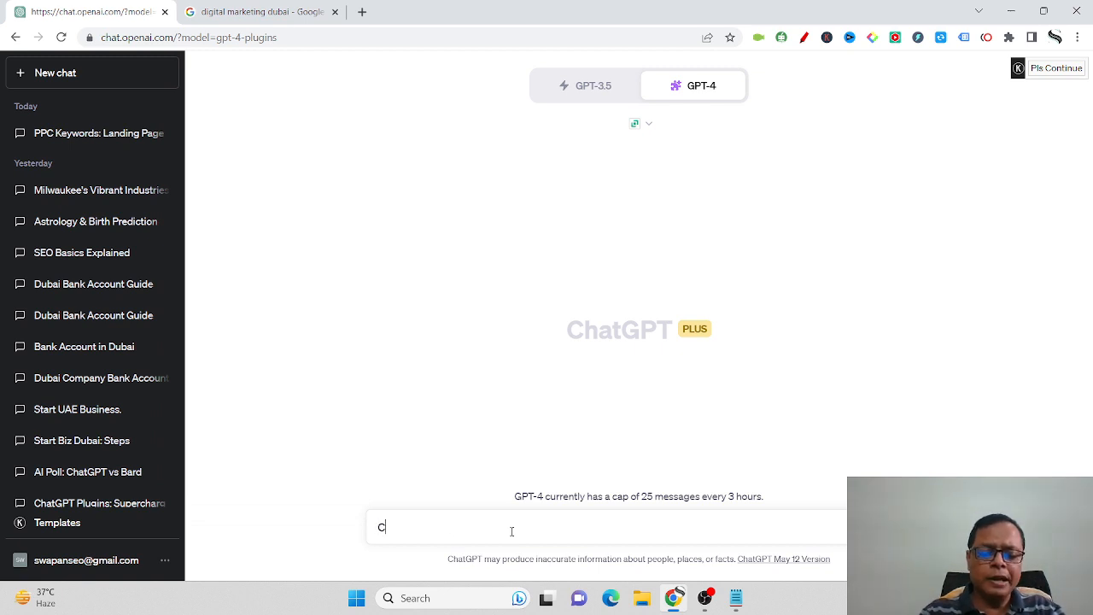
type("an you s")
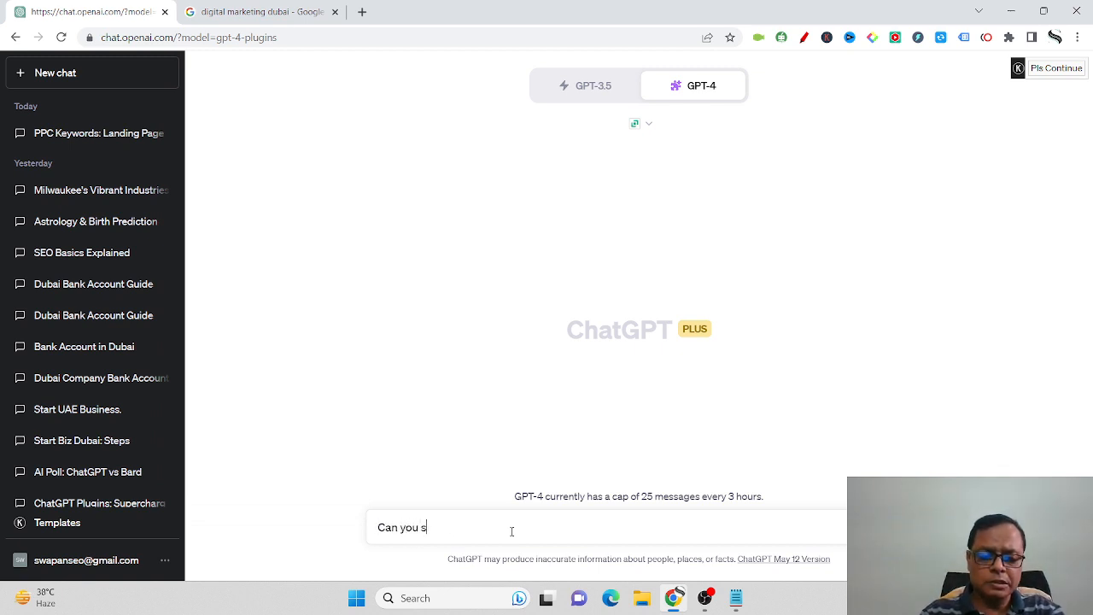
type("earch")
type("k")
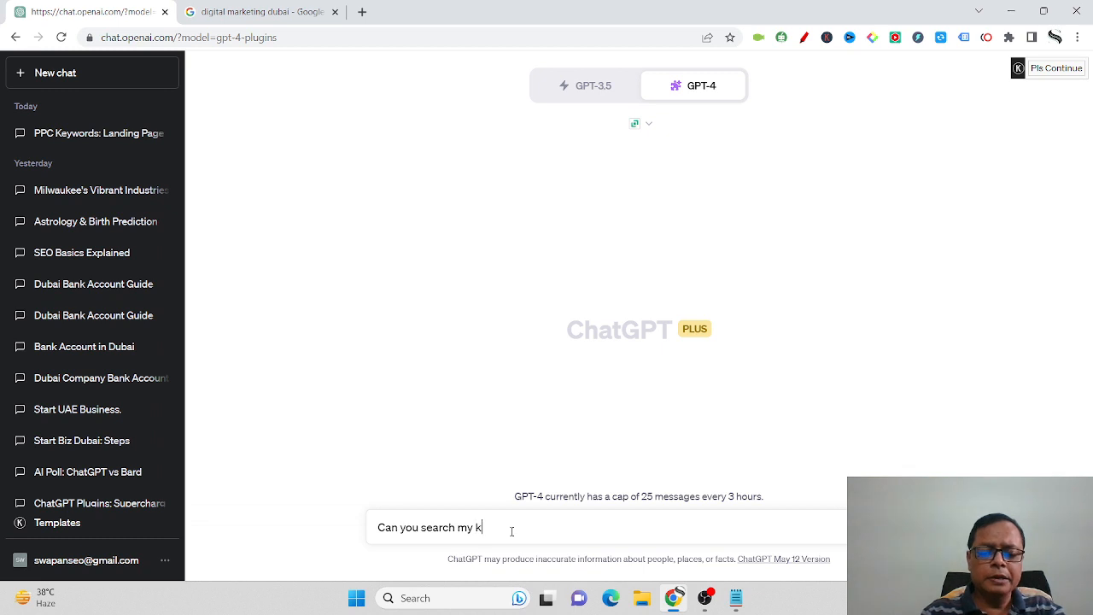
type("eywords ra")
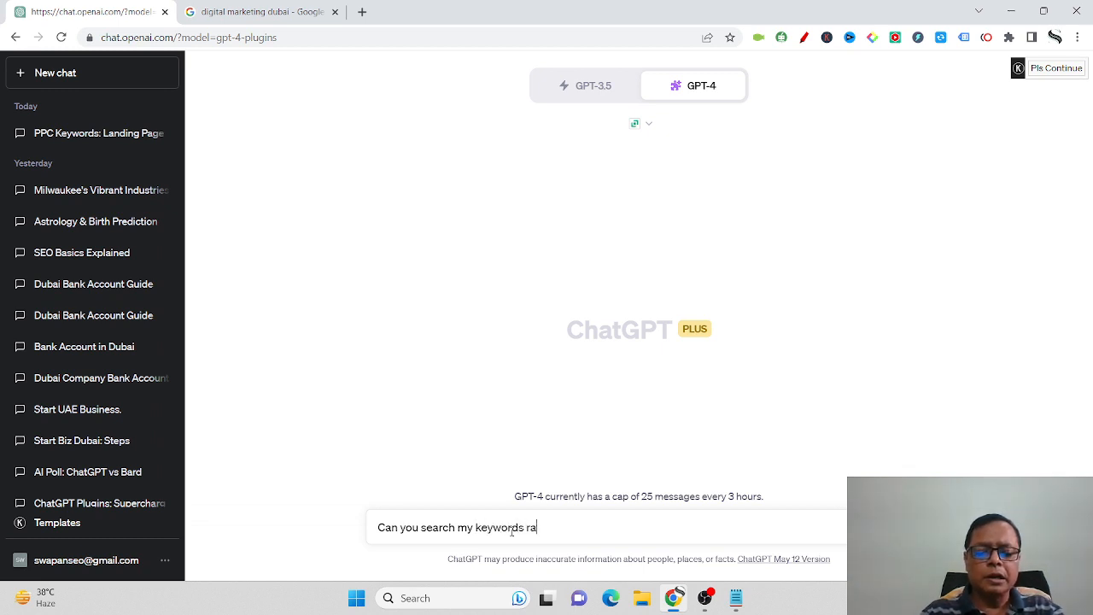
type("nking for S")
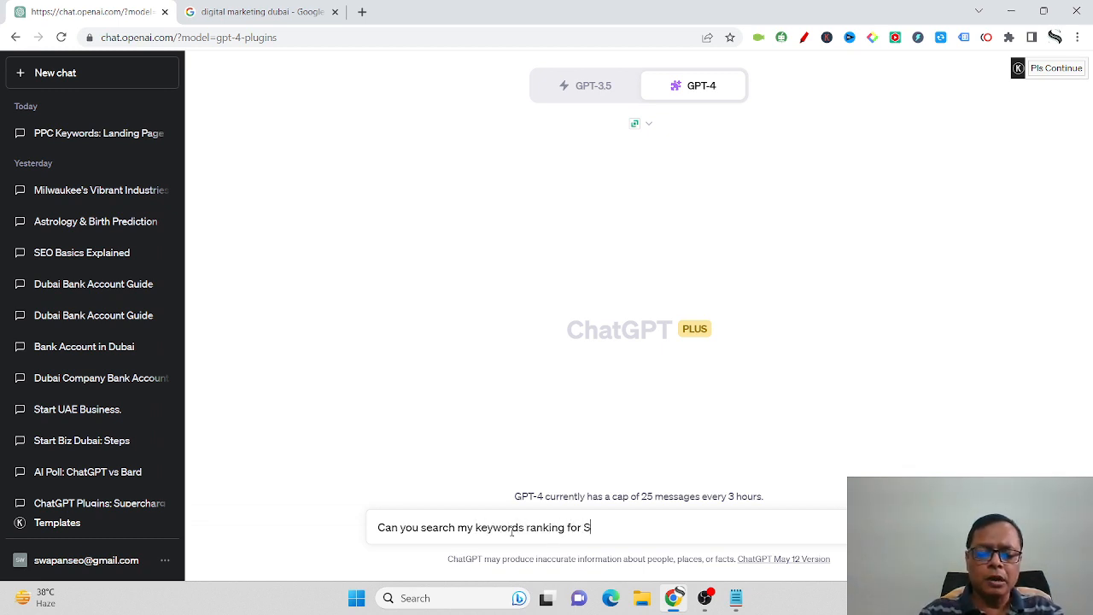
type("EO Duba")
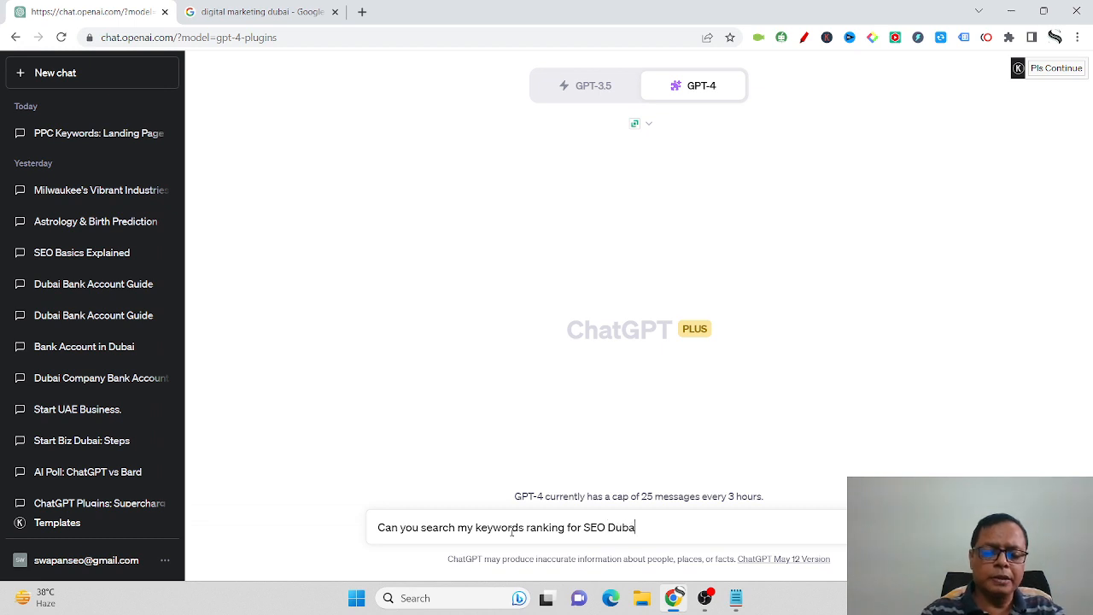
Complete the prompt with "- my URL is dubaiseocompany.ae" and send it.
type("i - my ")
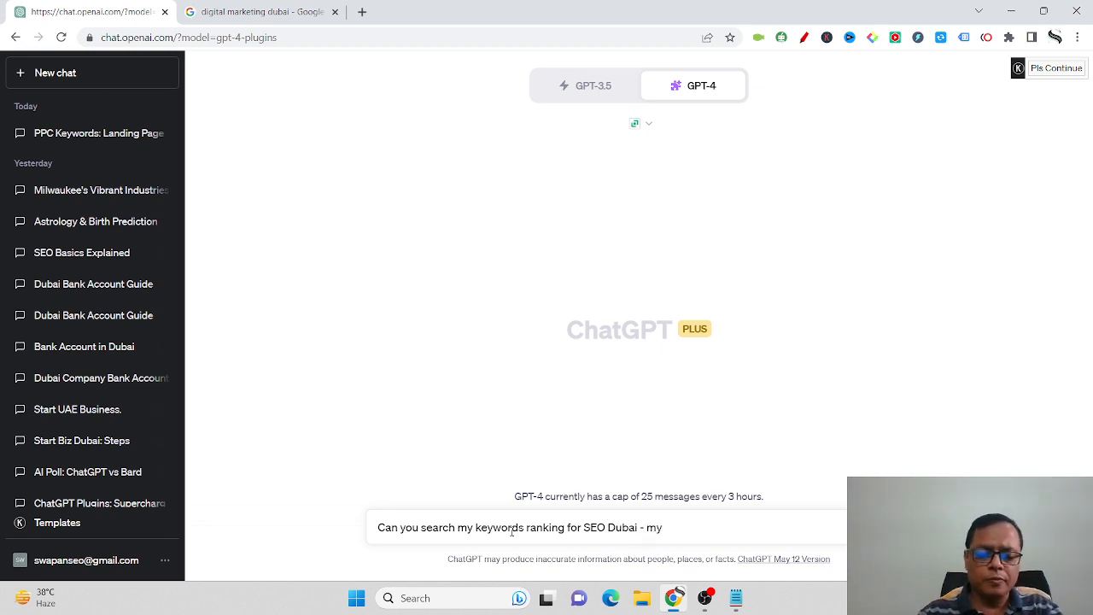
type("URL i")
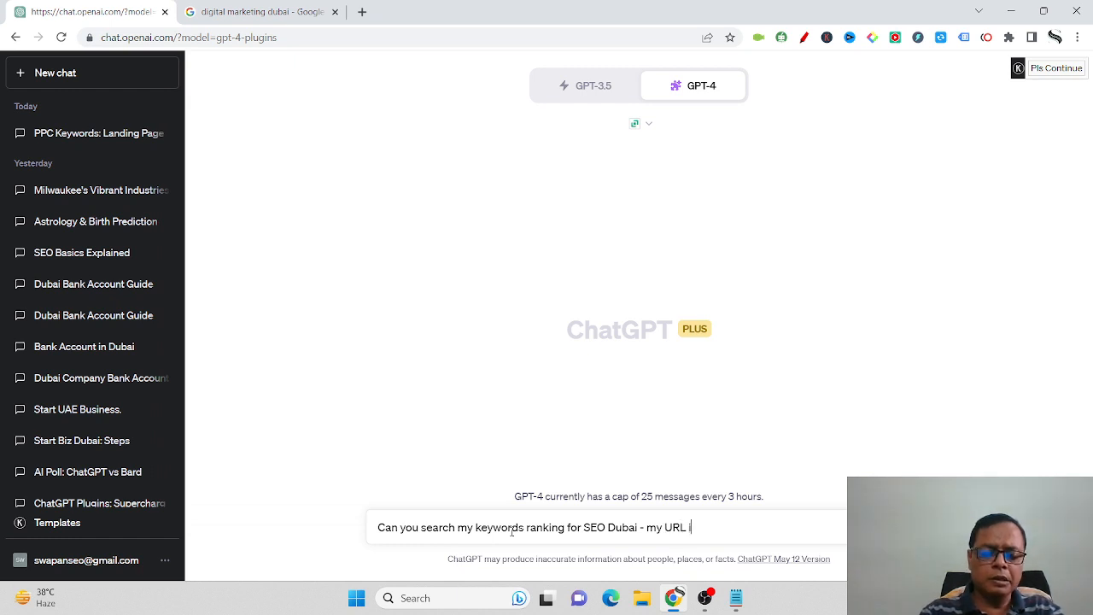
type("s du")
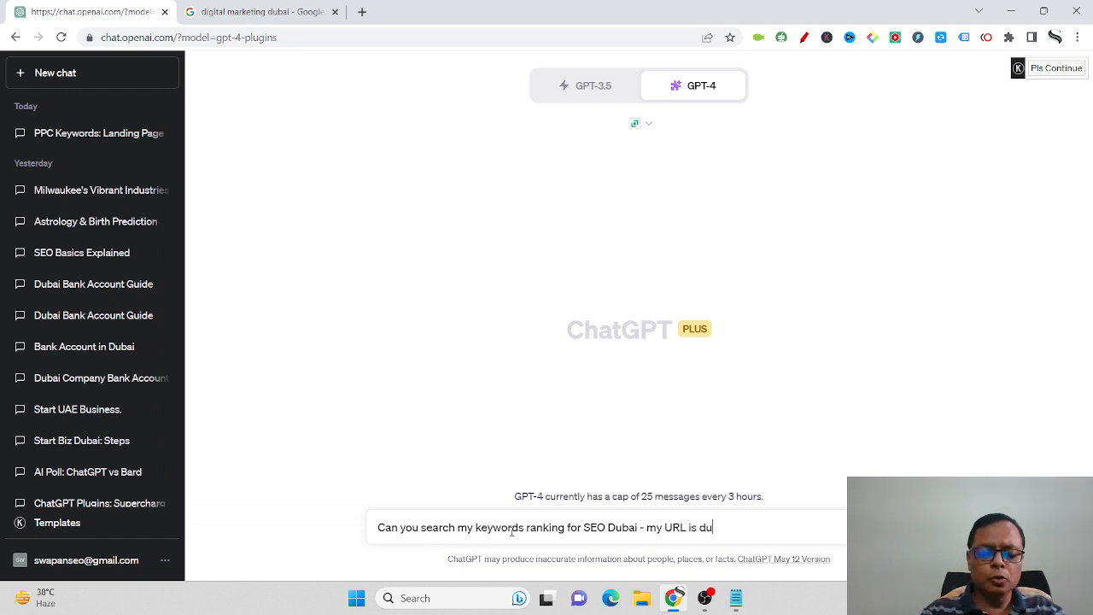
type("baiseocompany.ae")
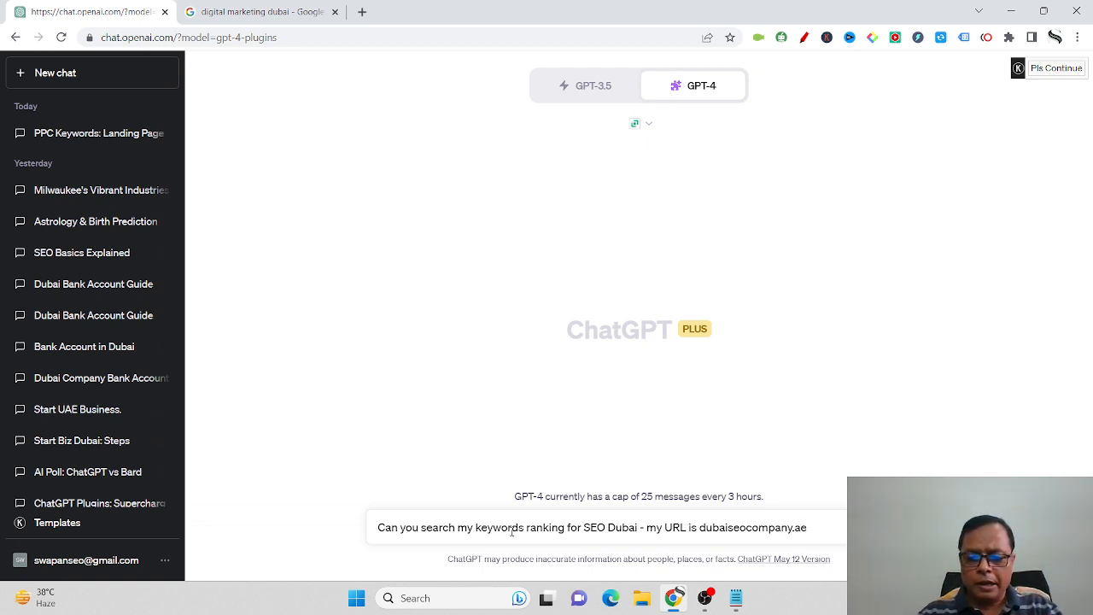
type(" and")
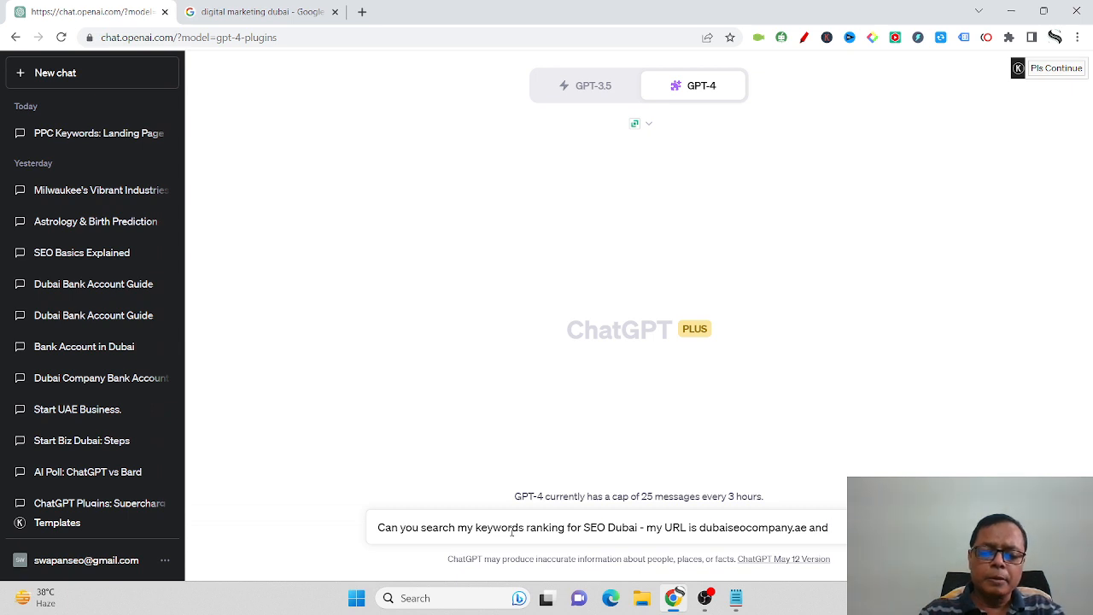
type("my")
key("BackSpace")
key("BackSpace")
key("BackSpace")
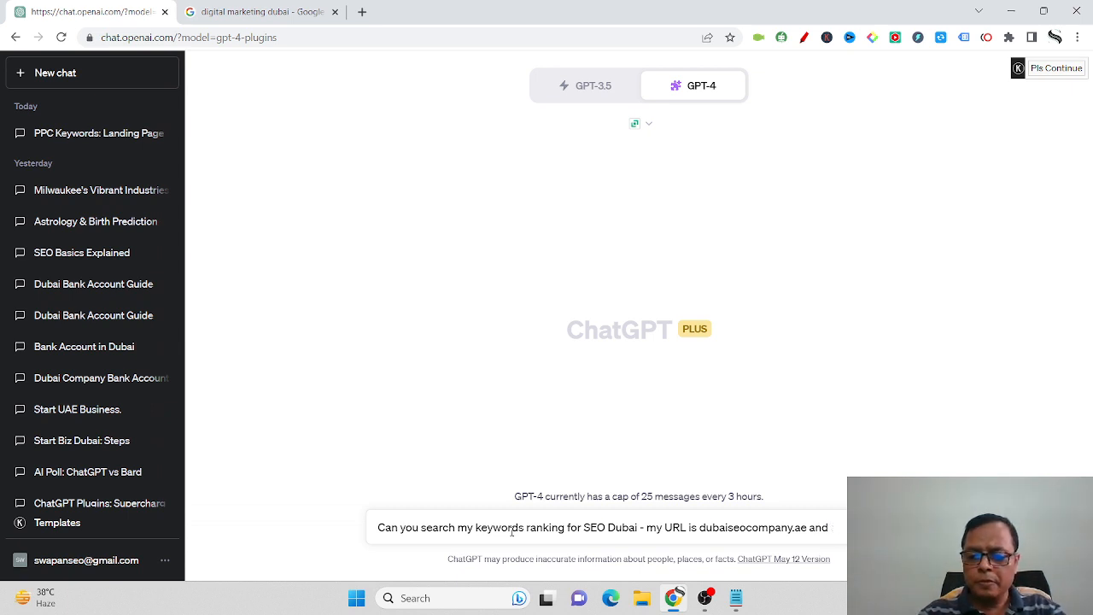
key("BackSpace")
key("BackSpace")
key("BackSpace")
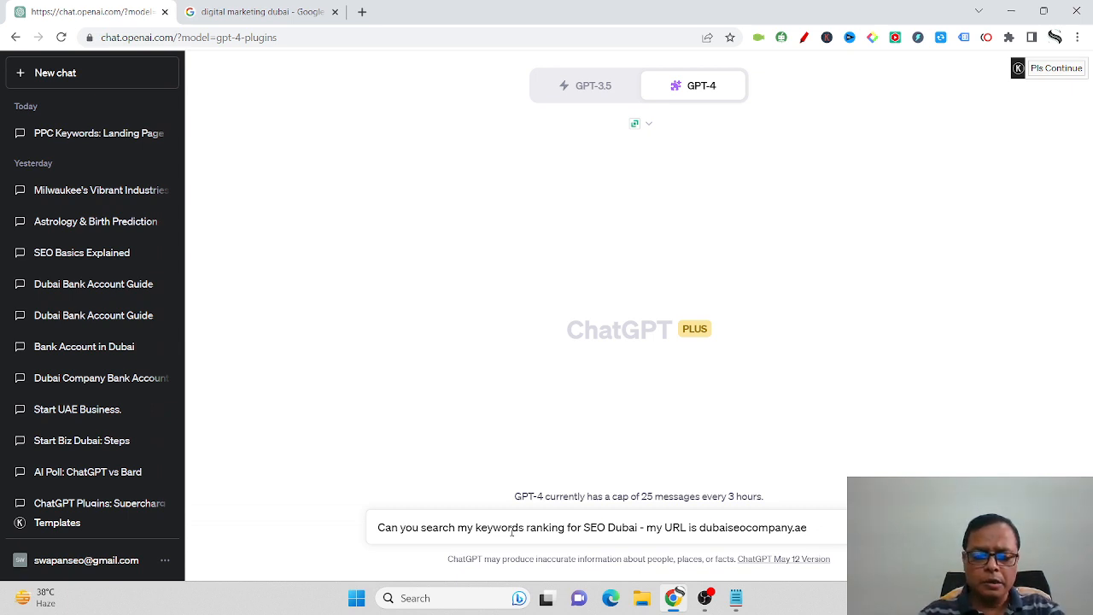
key("Return")
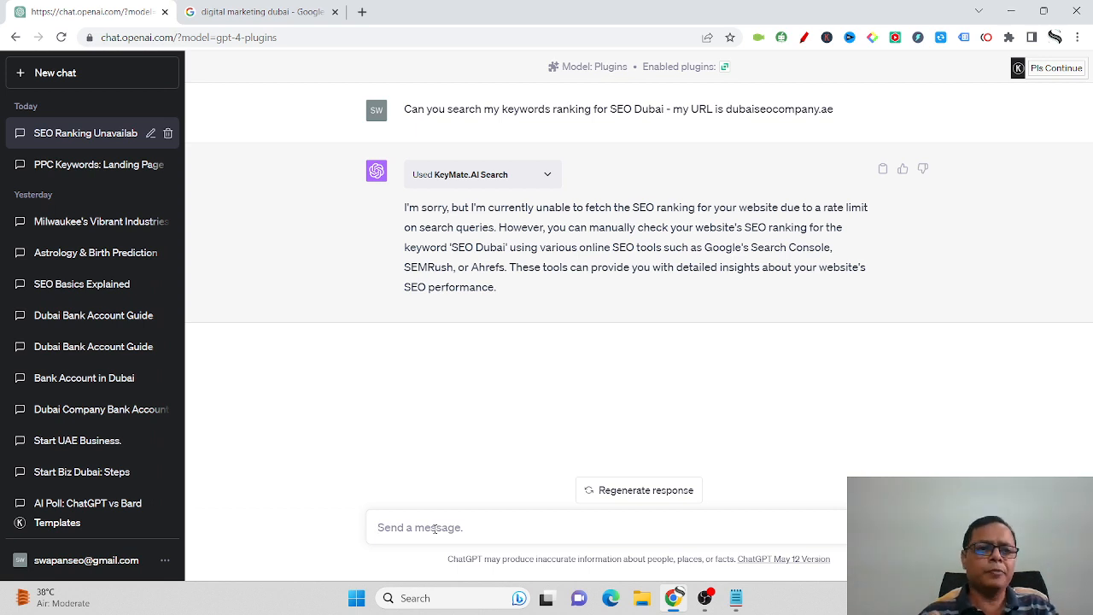
Start another new chat with GPT-4 Plugins and browse its list of installed plugins.
left_click(69, 72)
mouse_move(725, 86)
left_click(581, 282)
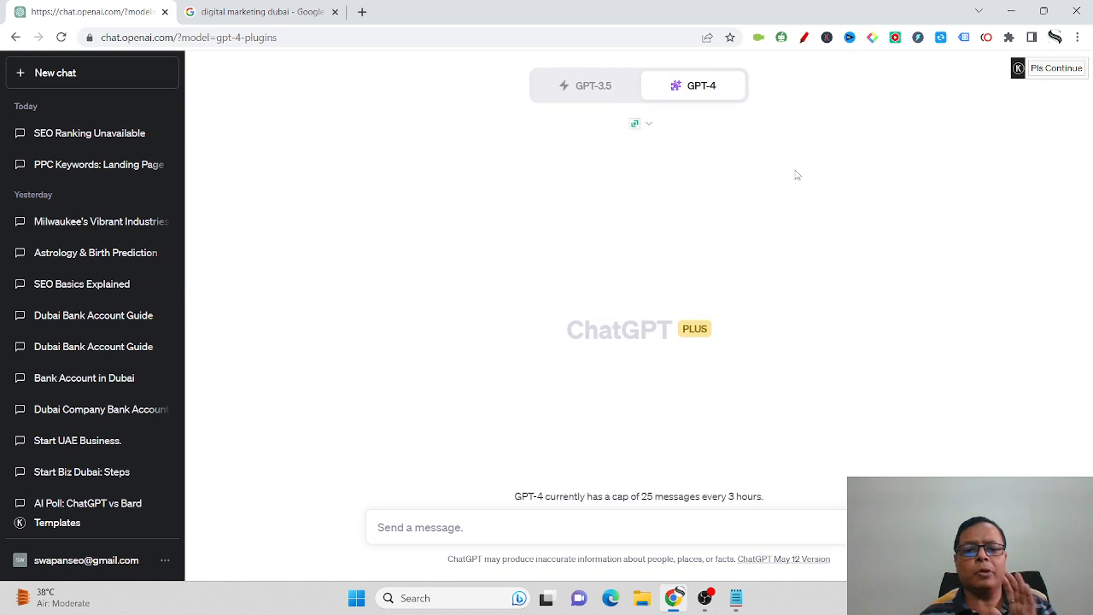
left_click(647, 126)
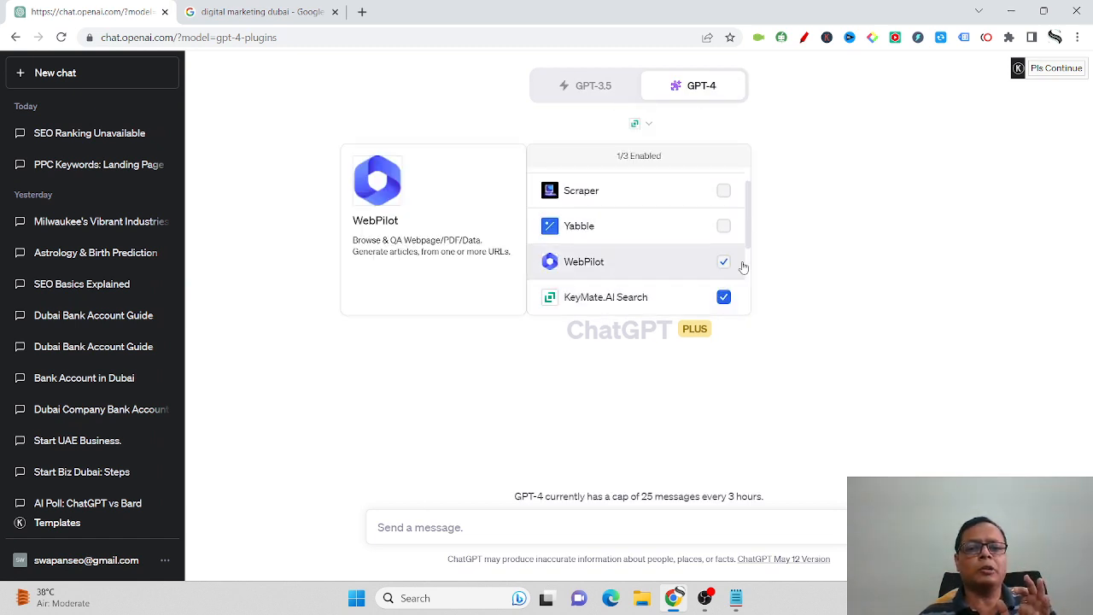
left_click_drag(750, 232, 745, 285)
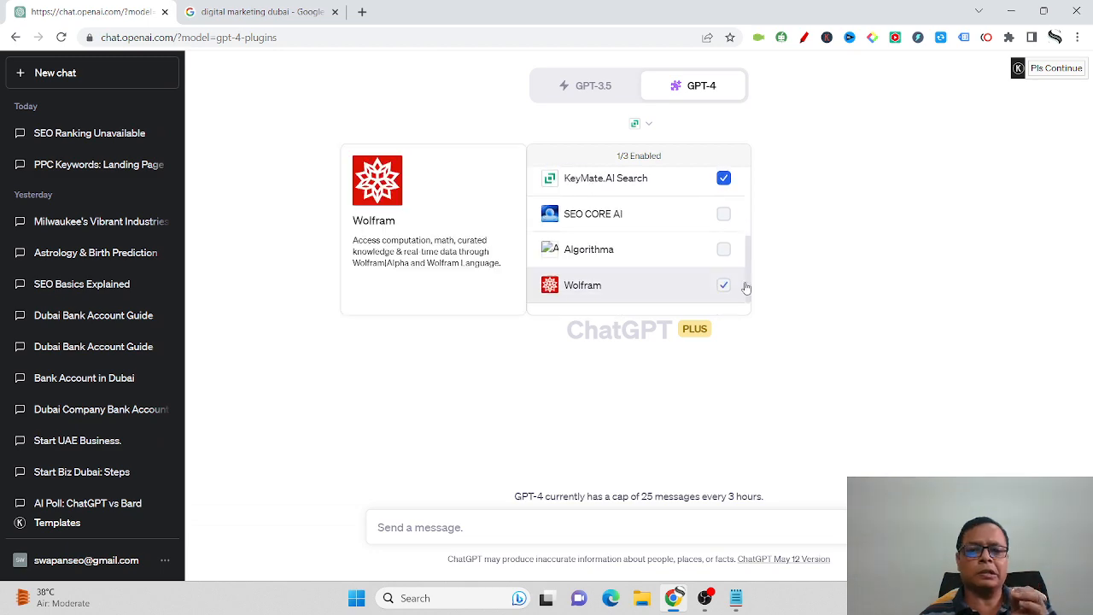
Open keymate.ai in a new browser tab and read through what the KeyMate website offers.
left_click(362, 12)
type("key")
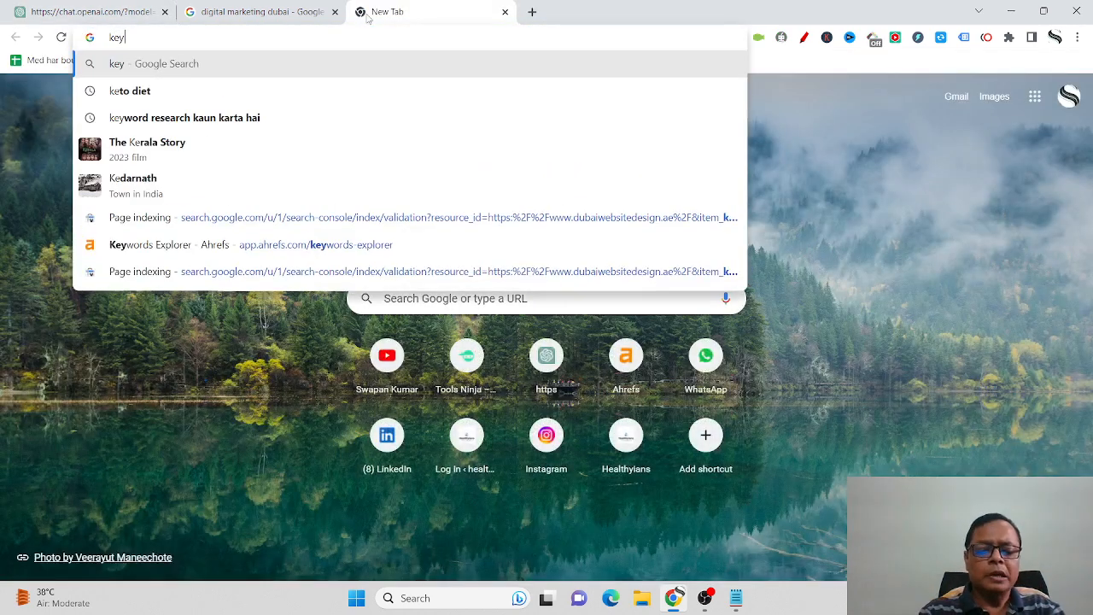
type("mate.ai")
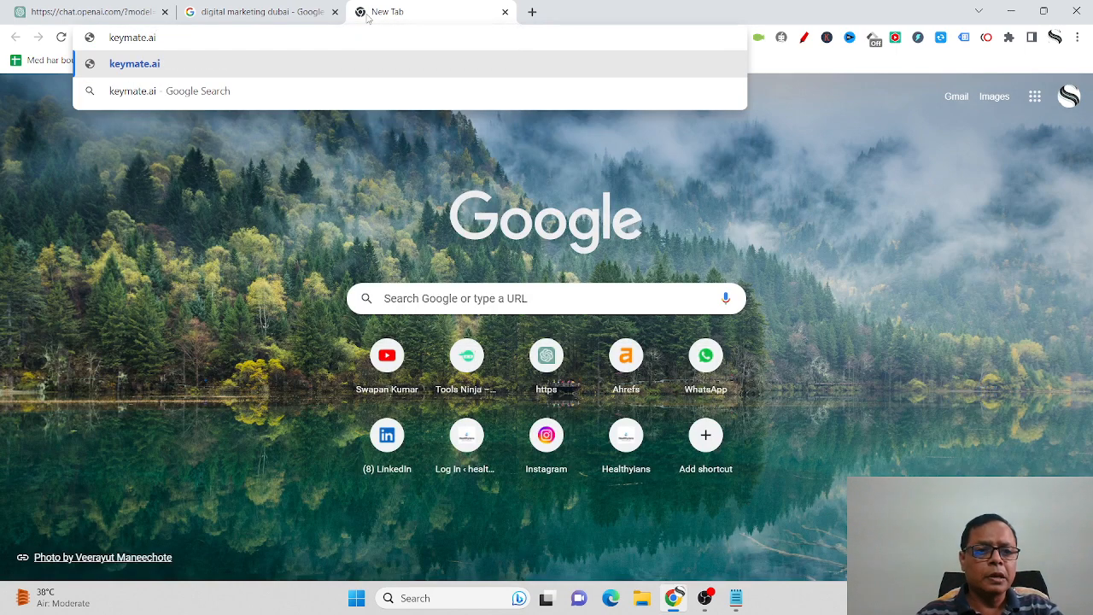
key("Return")
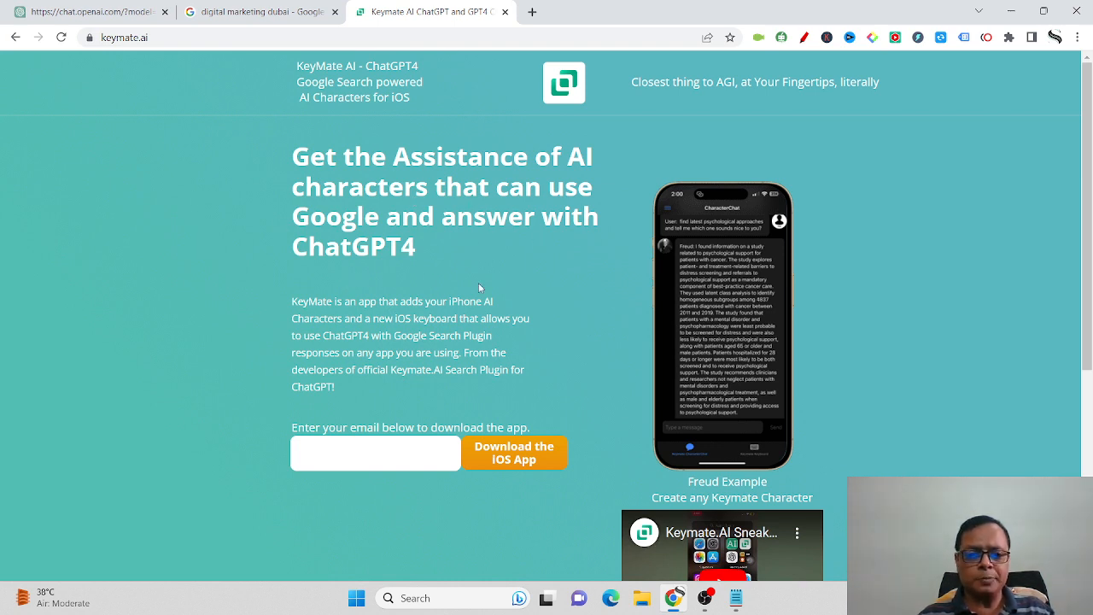
scroll(504, 299, "down", 1)
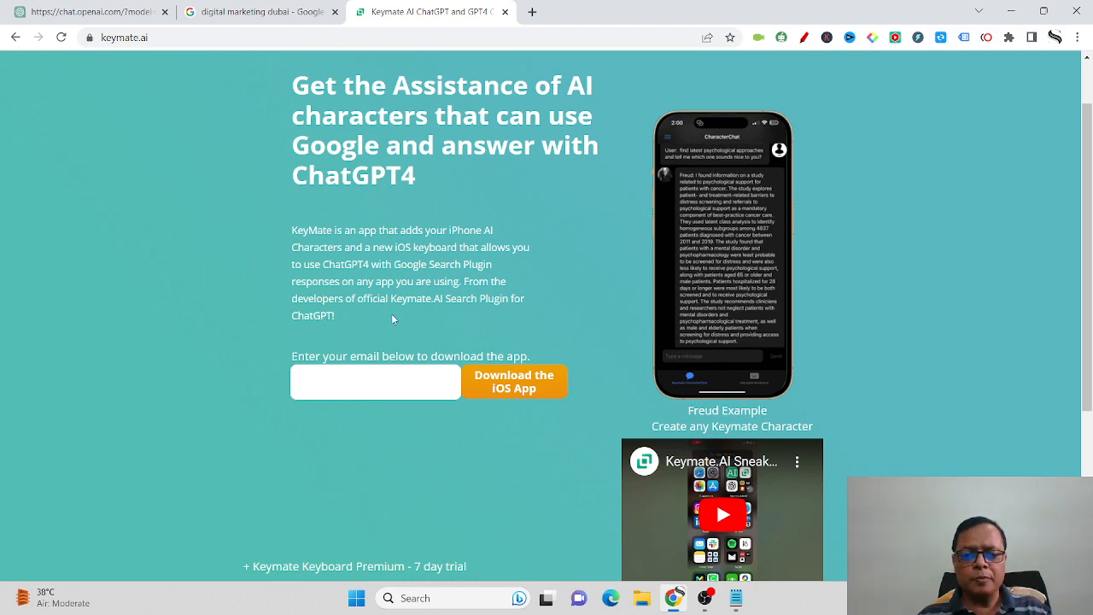
scroll(629, 337, "down", 3)
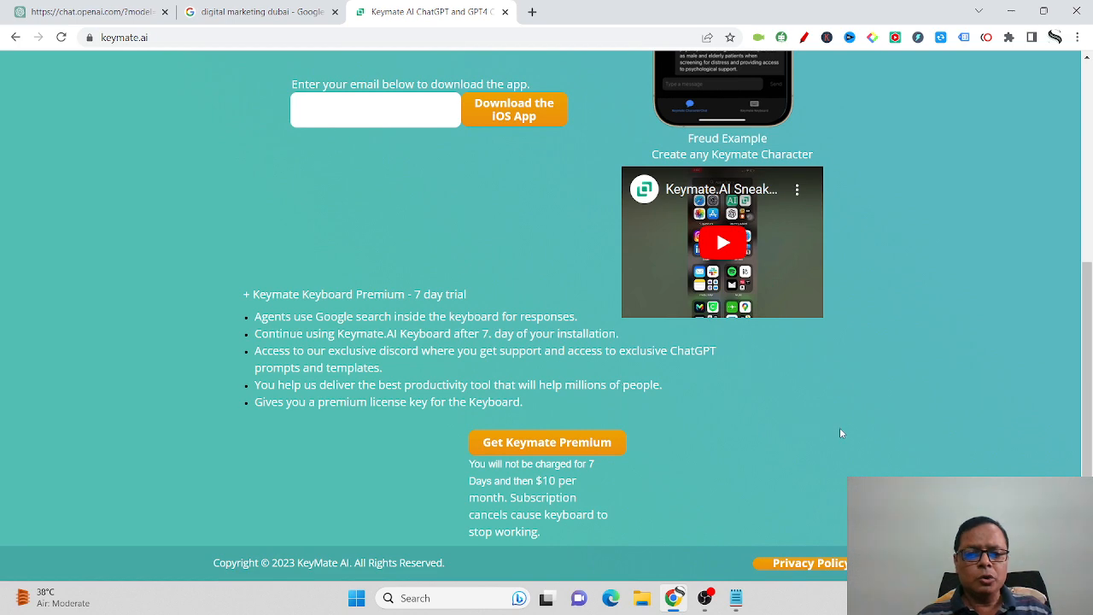
scroll(839, 432, "up", 4)
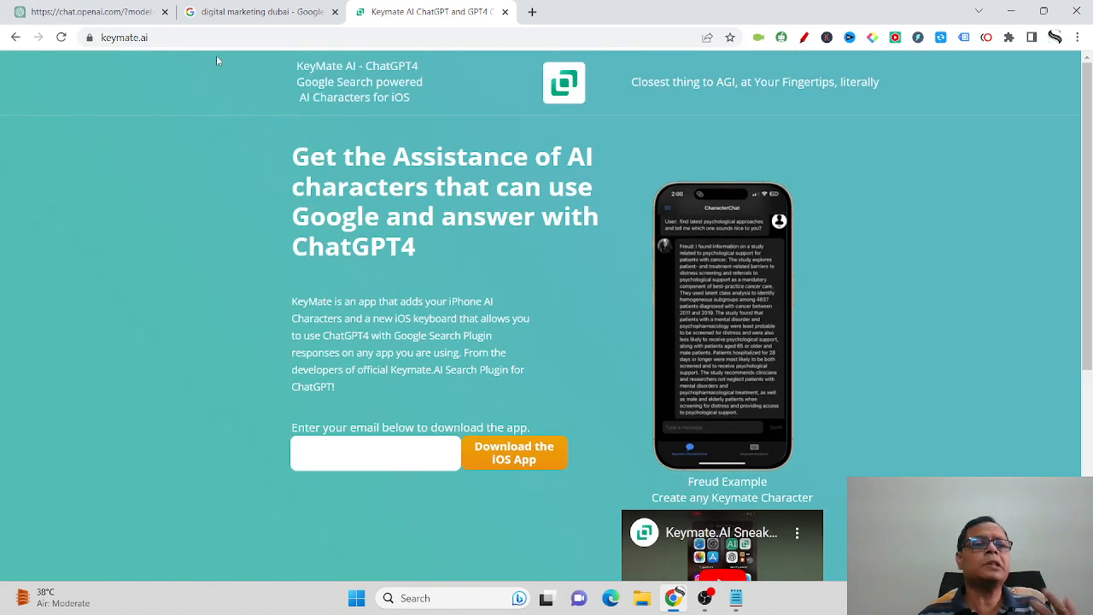
Switch to Notepad to look over the saved SEO prompts, then return to the browser.
key("alt+Tab")
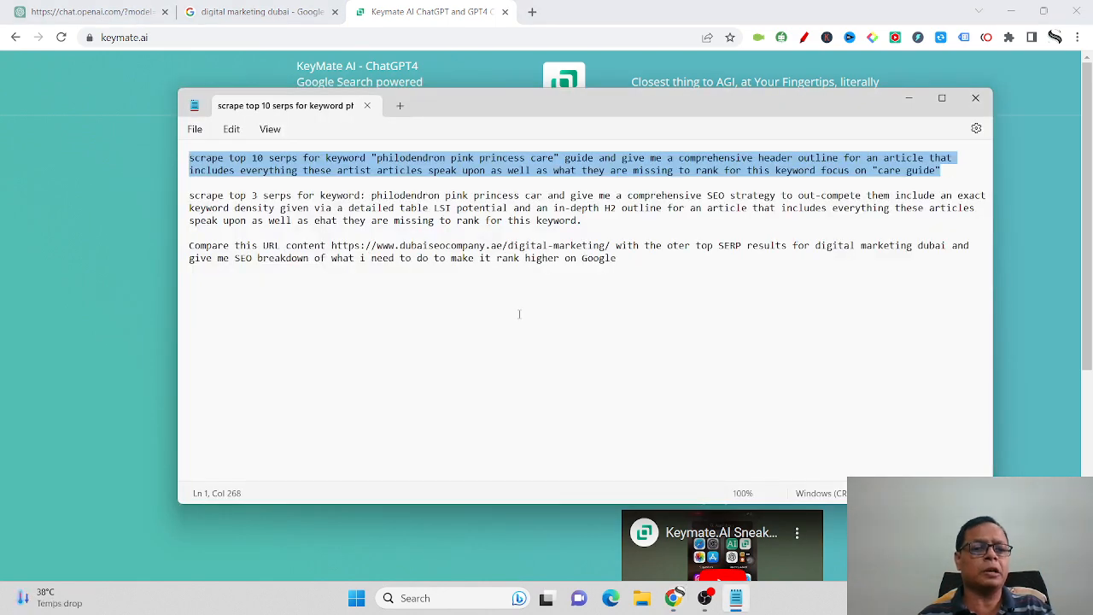
left_click(518, 315)
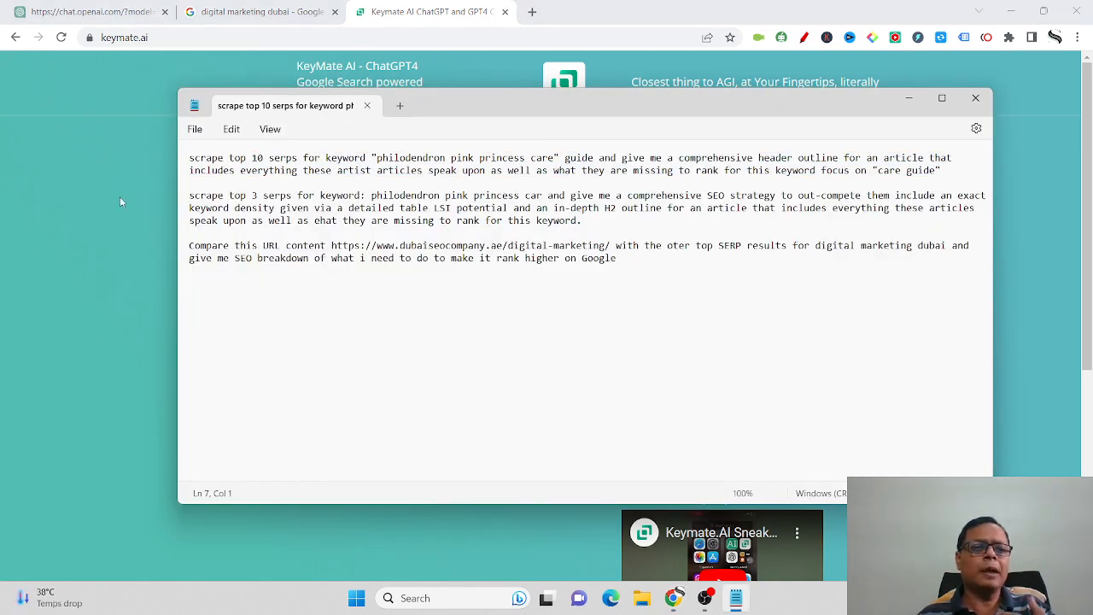
left_click(94, 188)
Return to the ChatGPT chat, disable the KeyMate.AI Search plugin and look through the other installed plugins.
left_click(89, 12)
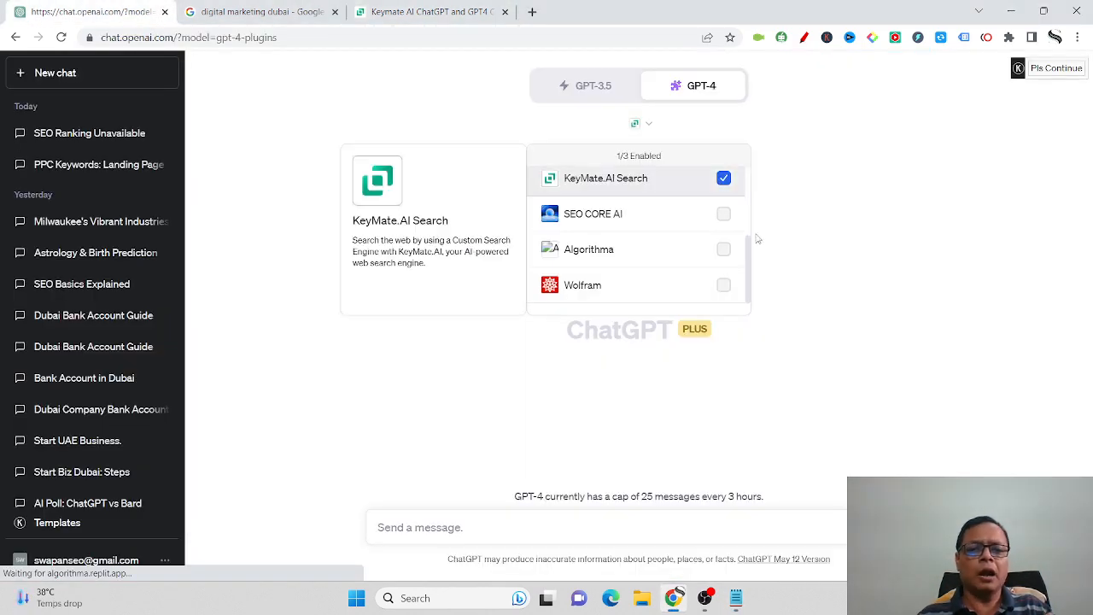
scroll(725, 181, "up", 1)
left_click(726, 185)
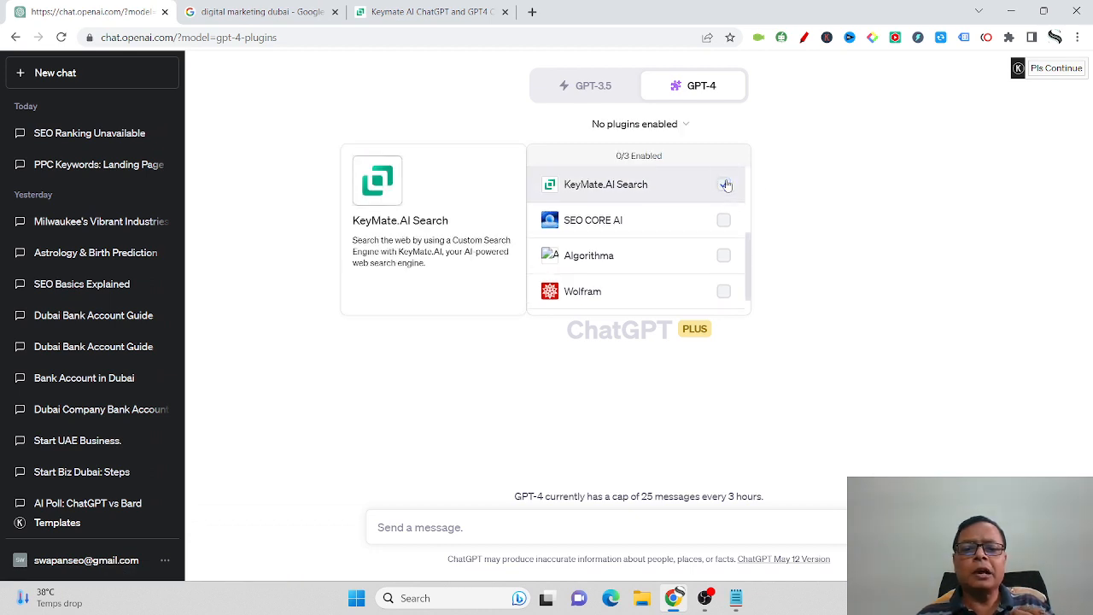
scroll(694, 256, "down", 1)
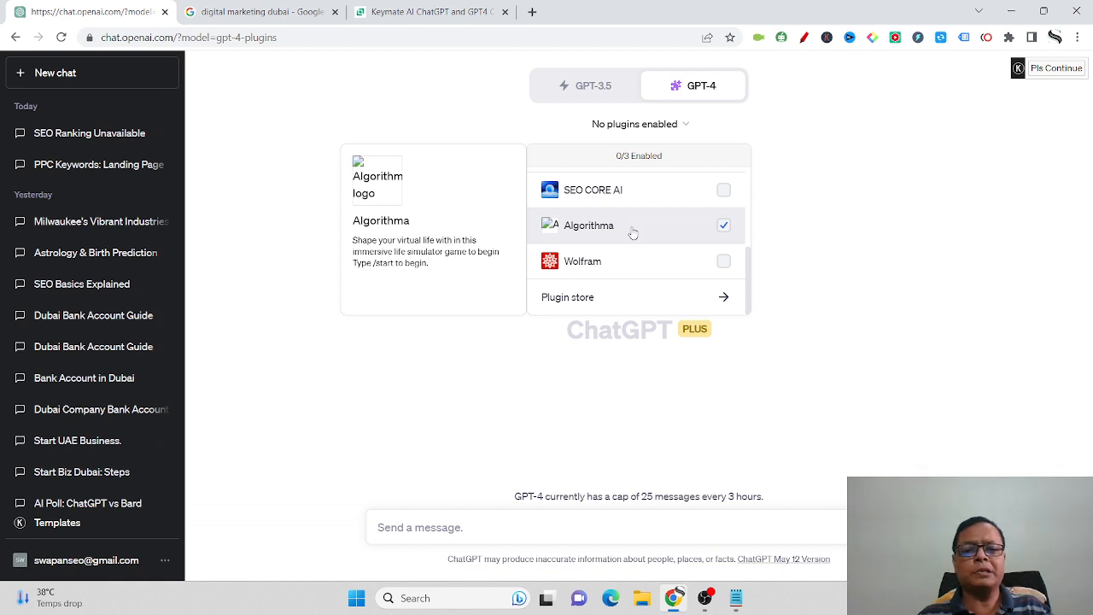
scroll(690, 236, "up", 2)
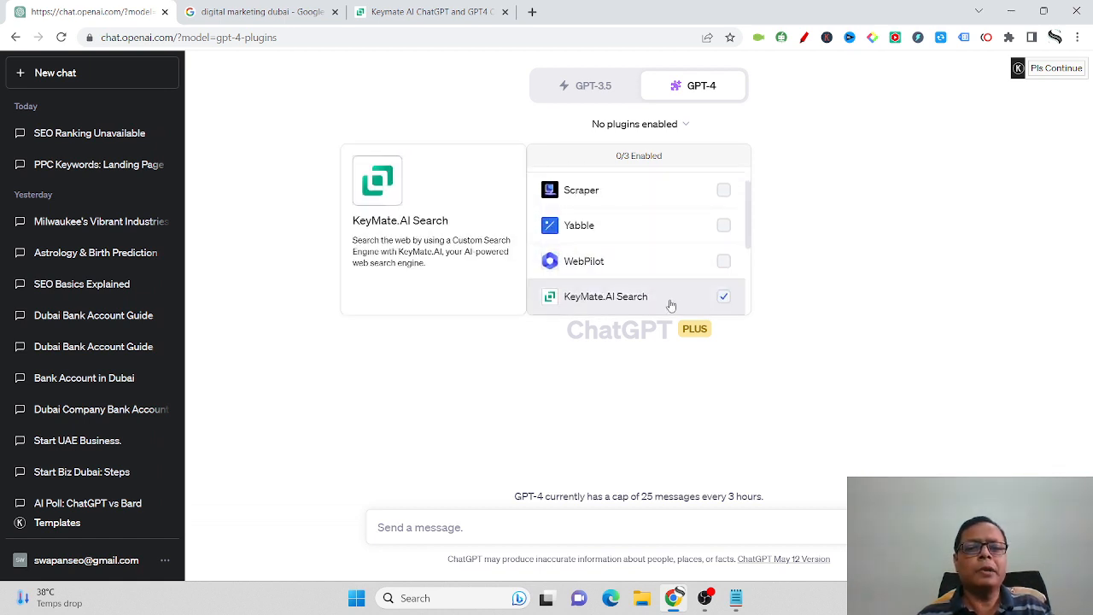
scroll(681, 266, "down", 2)
scroll(680, 265, "up", 3)
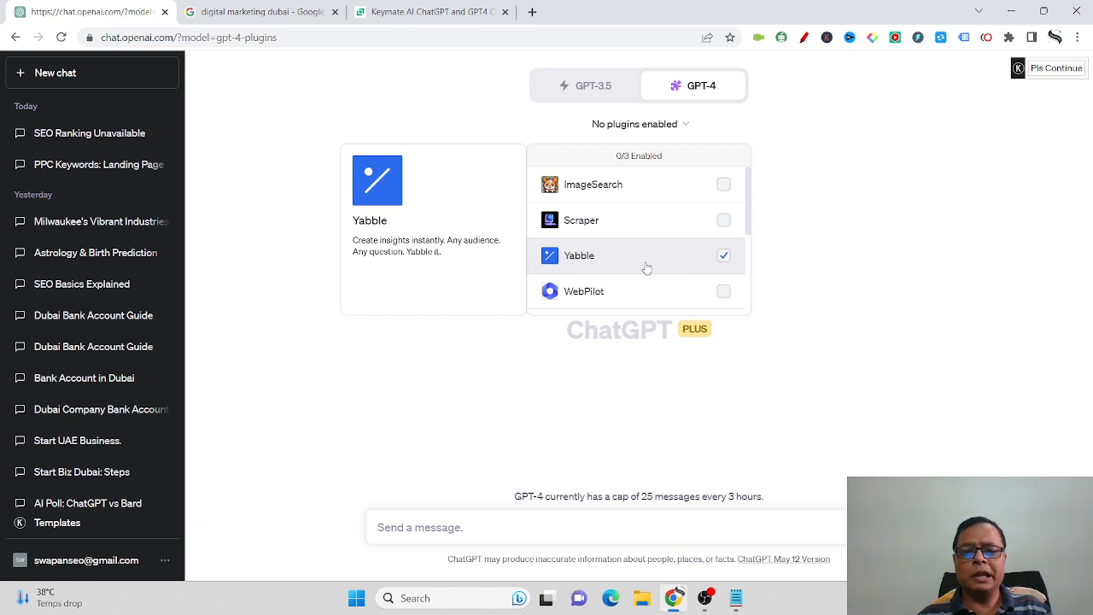
Open the plugin store, browse the Popular plugins and the New plugins up to page 3, and close the store.
scroll(647, 268, "down", 5)
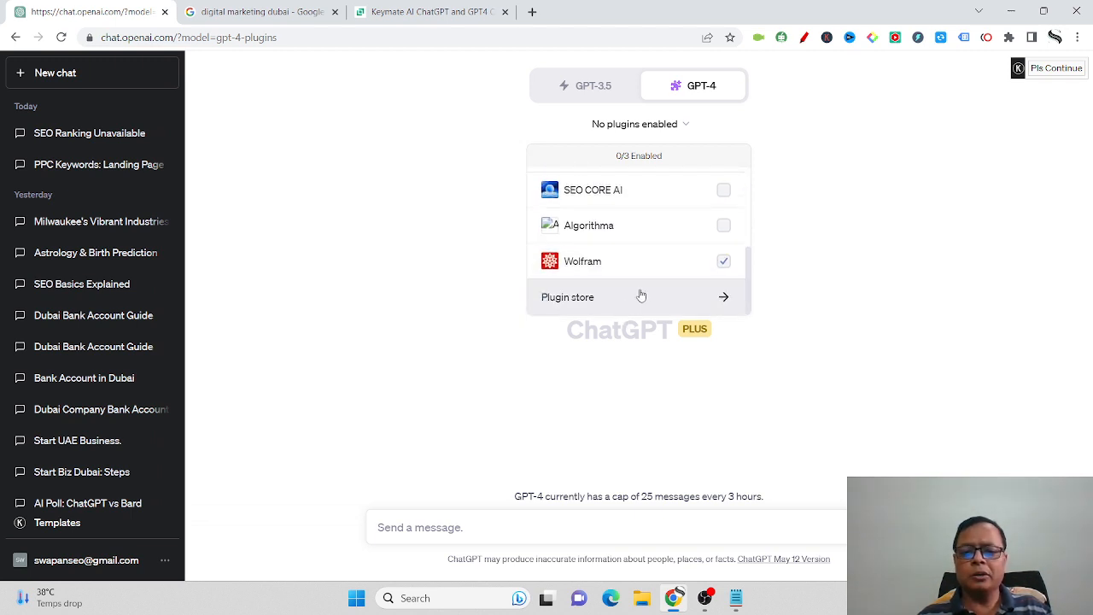
left_click(629, 306)
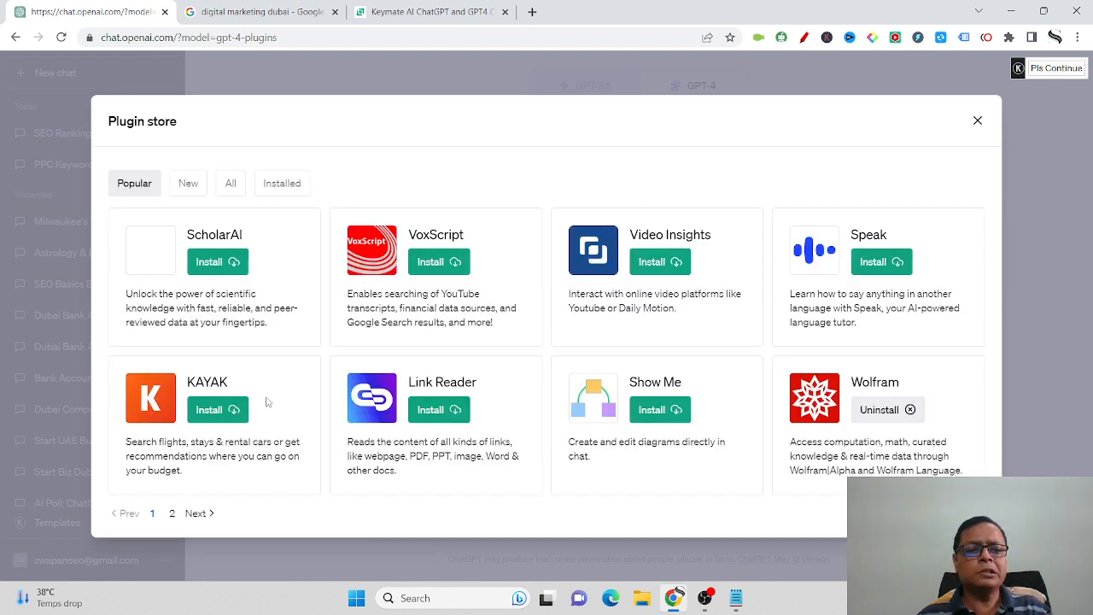
left_click(187, 187)
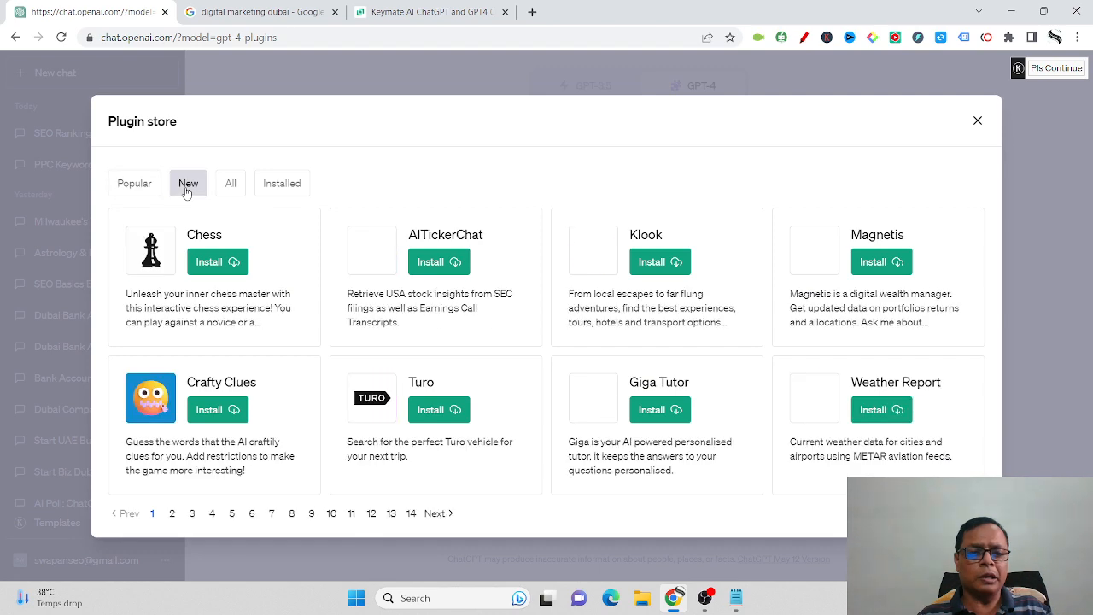
left_click(137, 185)
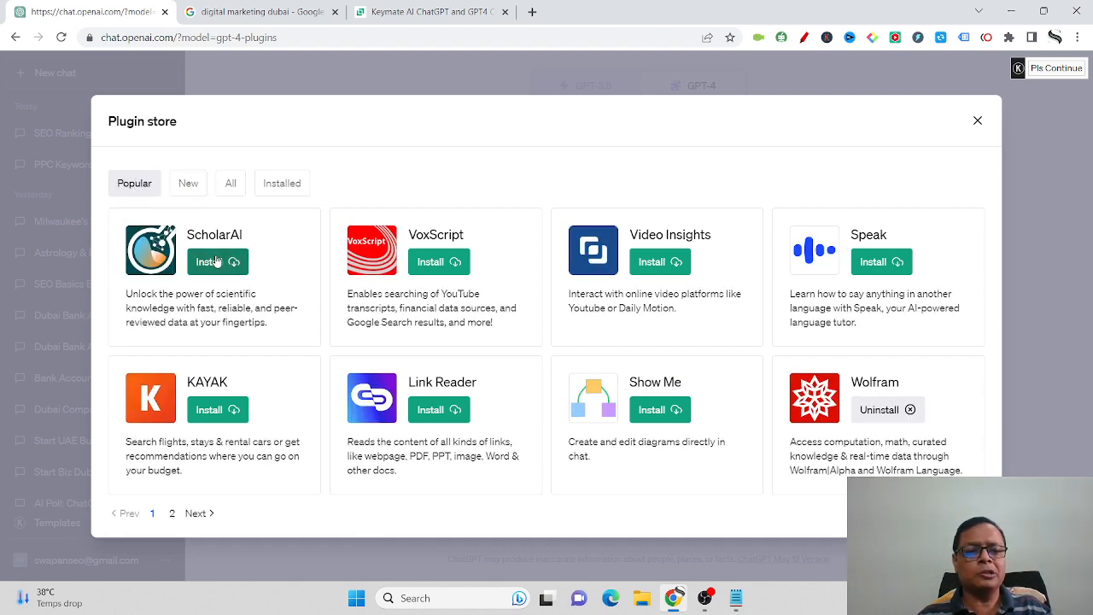
left_click(188, 182)
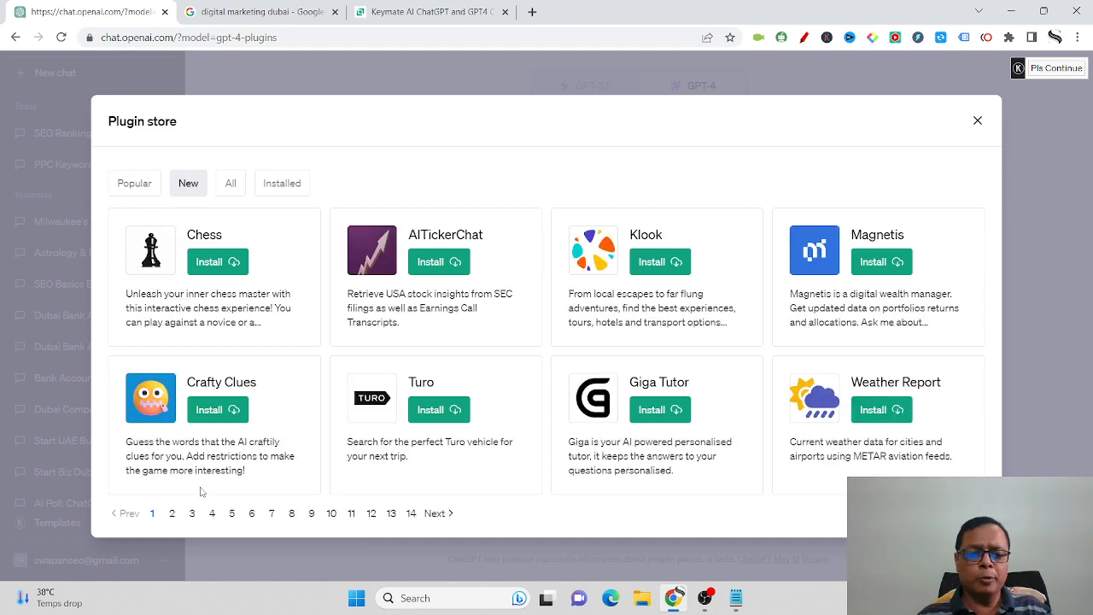
left_click(436, 513)
left_click(436, 513)
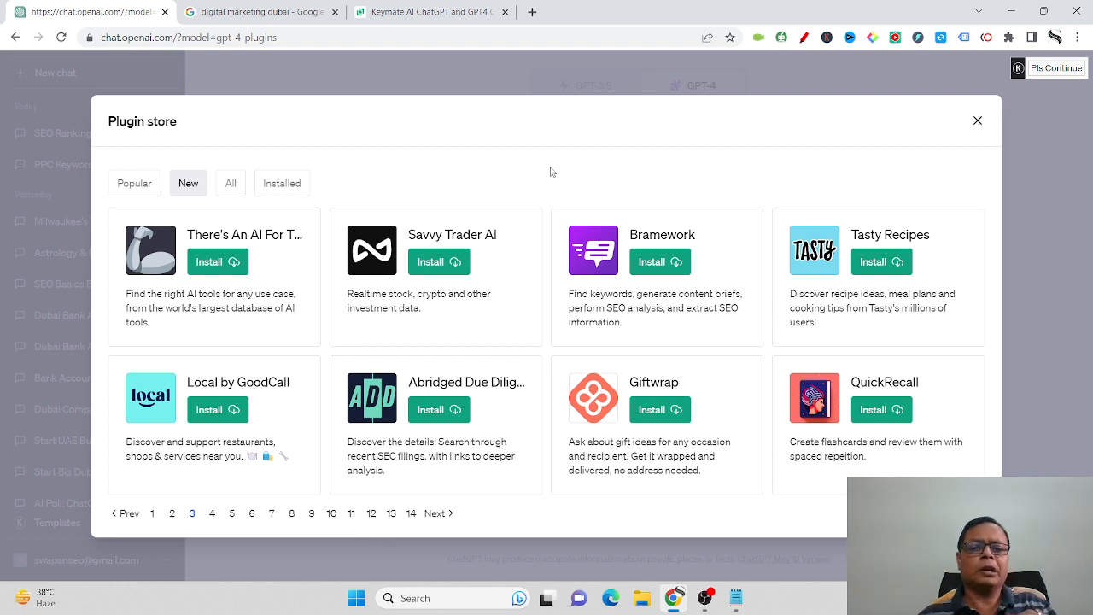
left_click(979, 122)
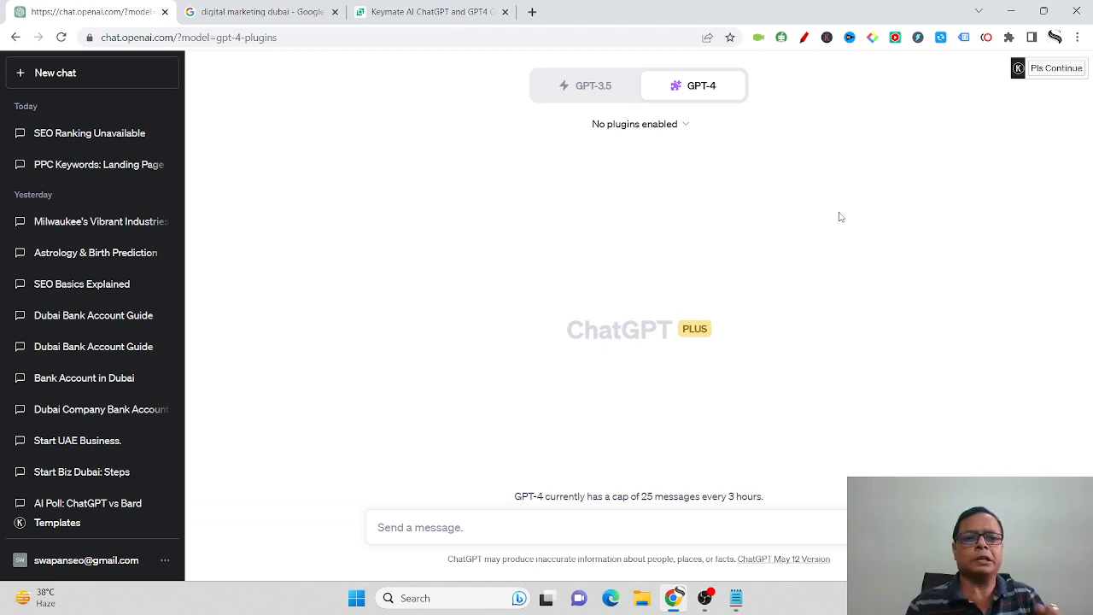
Open the presenter's YouTube channel in a new browser tab and look over its featured and recent videos.
left_click(533, 12)
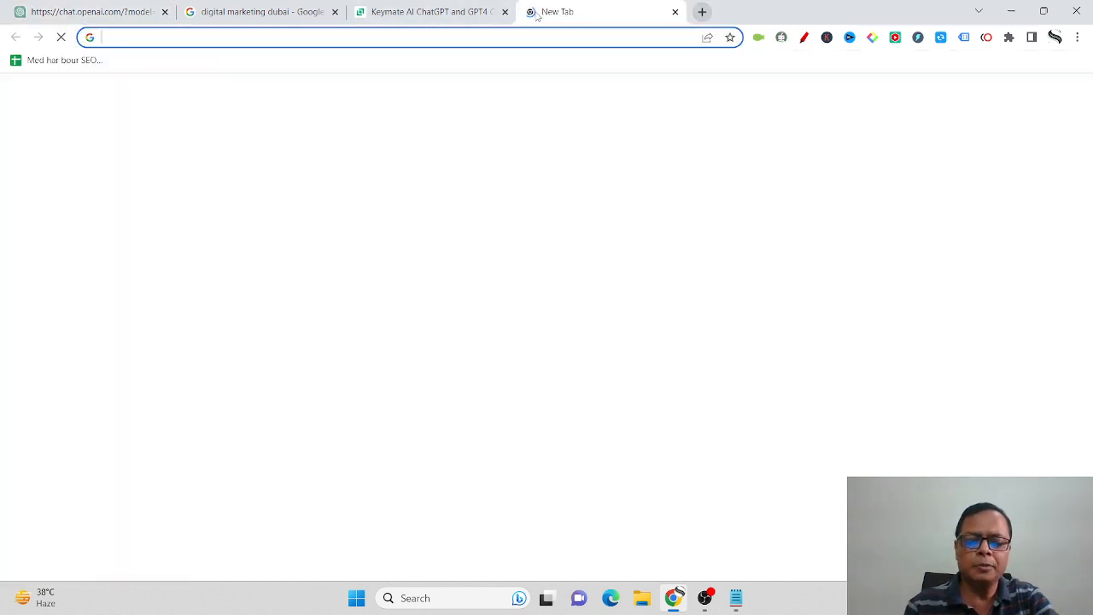
type("y")
key("Return")
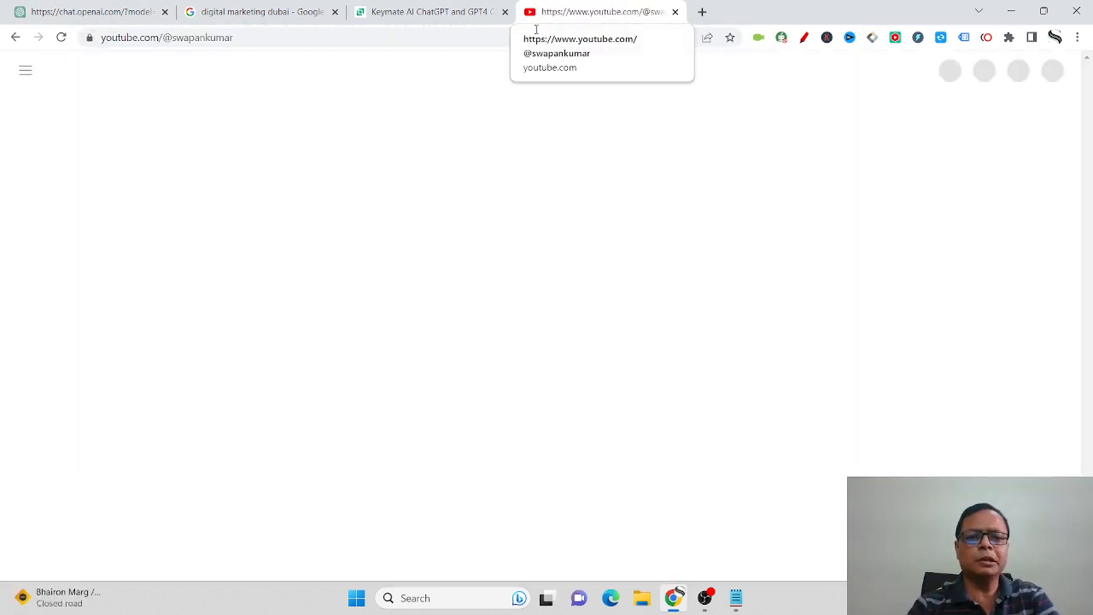
left_click(512, 35)
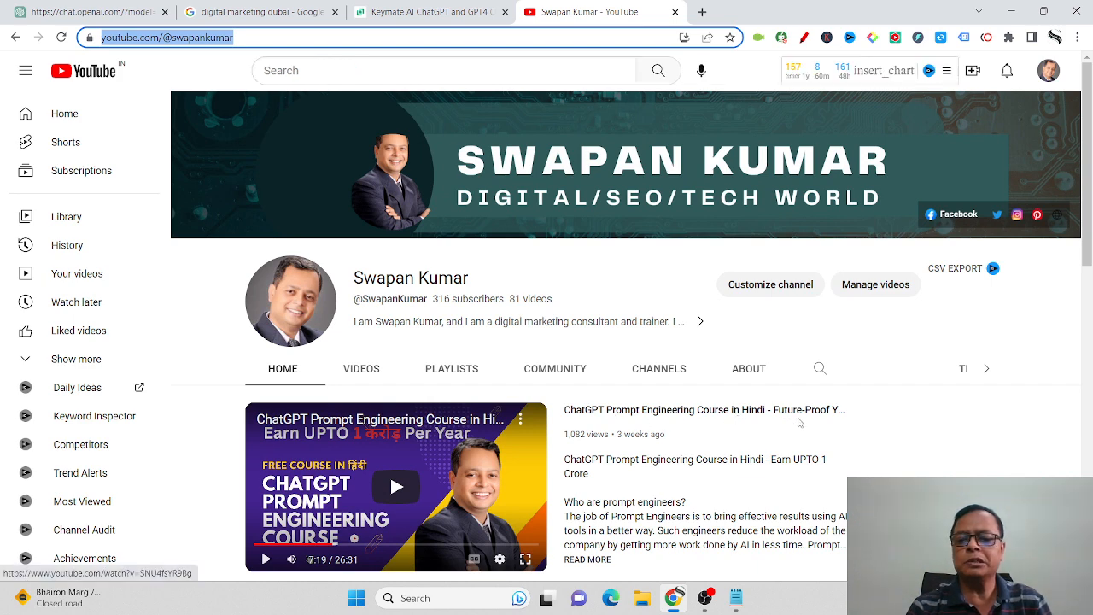
scroll(901, 445, "down", 1)
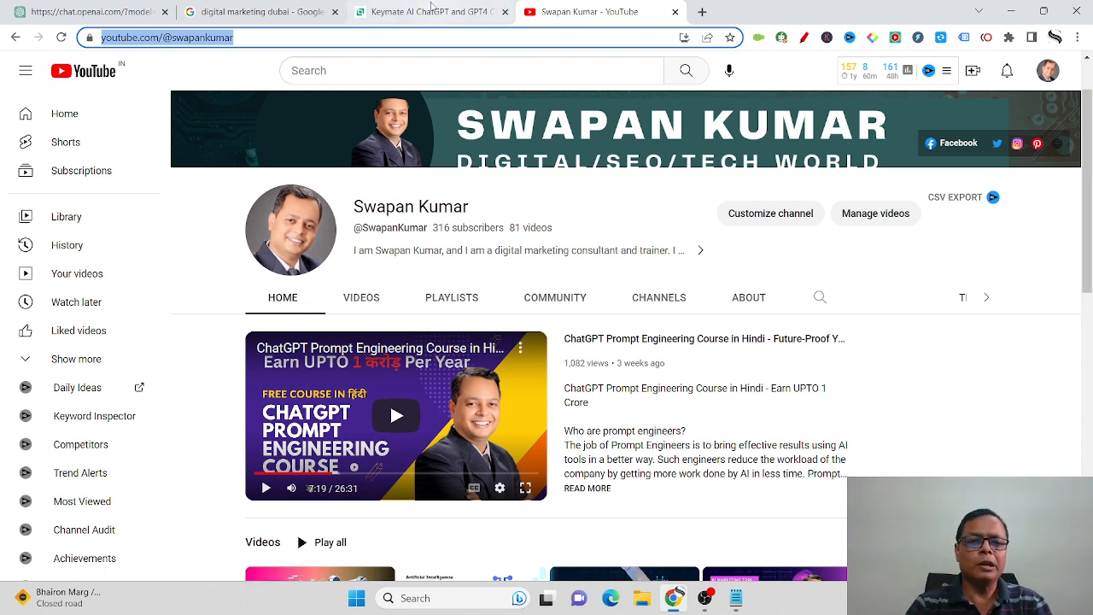
scroll(889, 396, "down", 2)
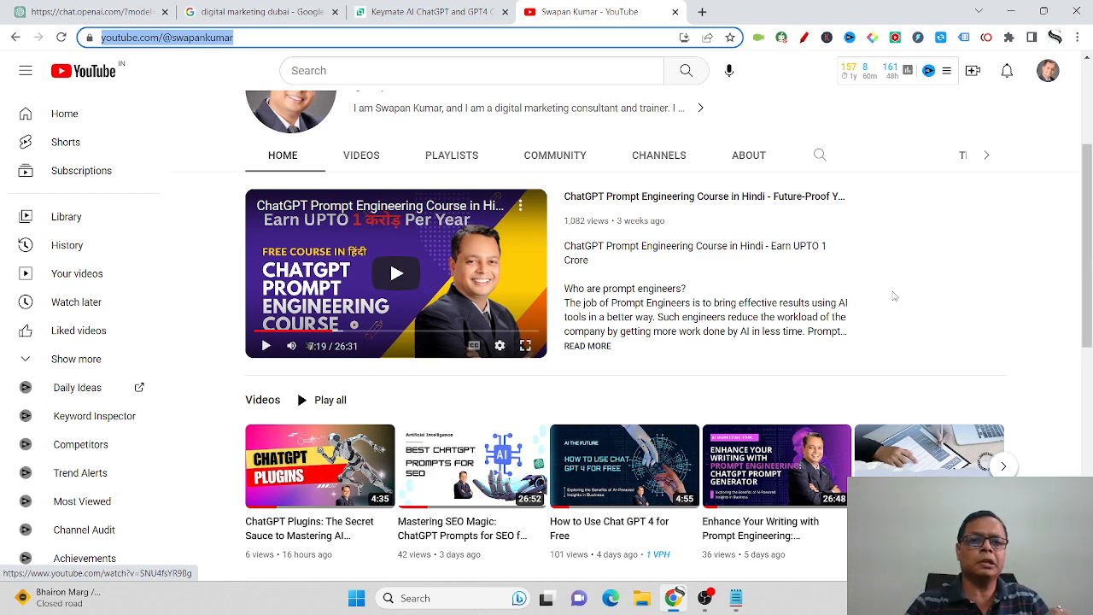
left_click(444, 14)
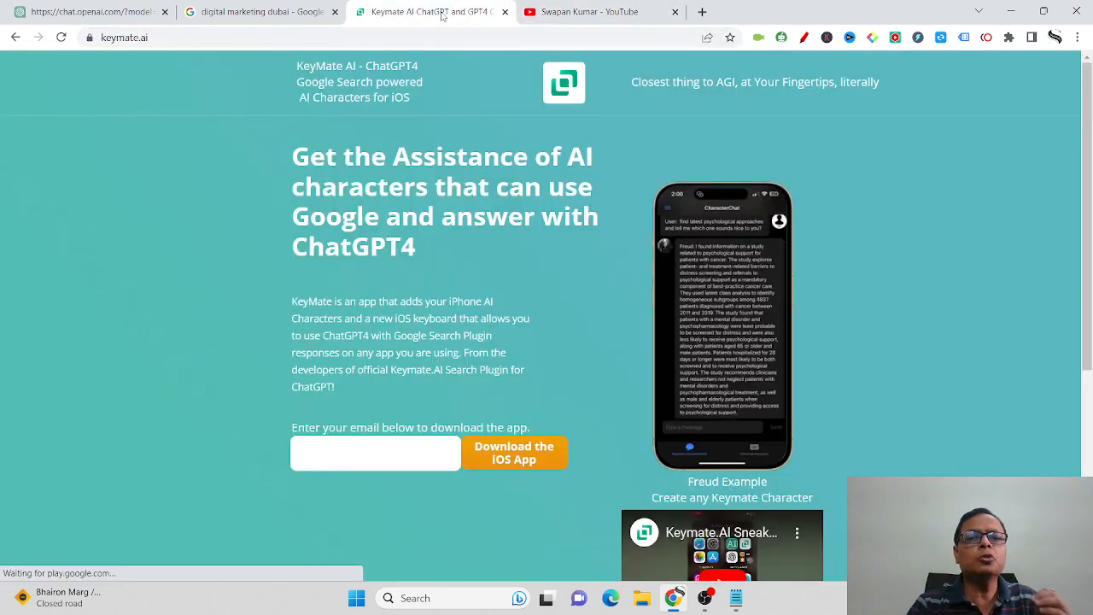
left_click(574, 14)
left_click(382, 11)
left_click(262, 9)
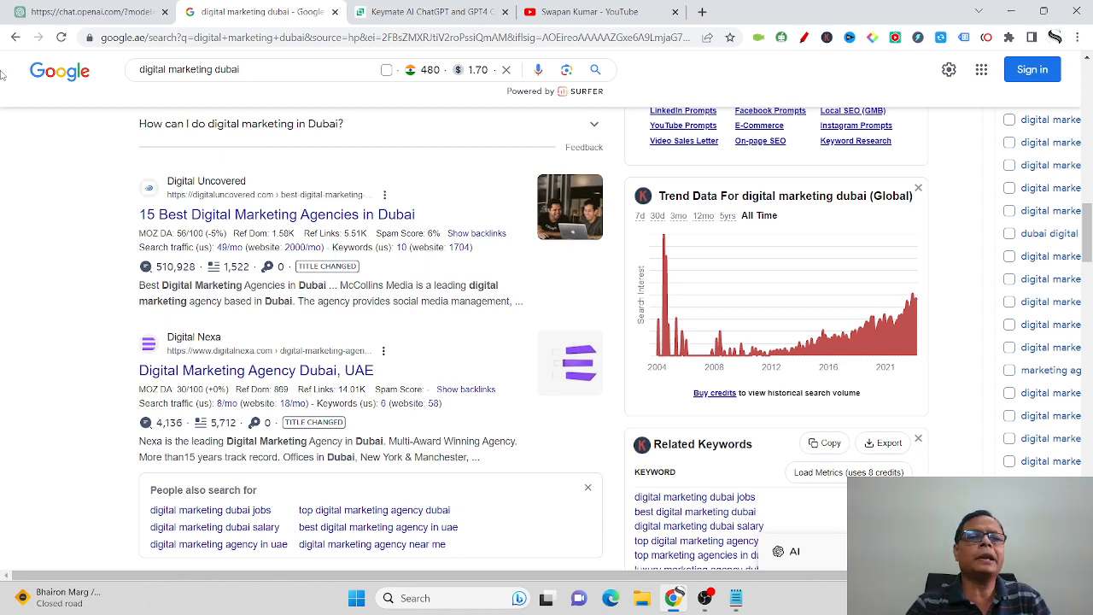
left_click(373, 7)
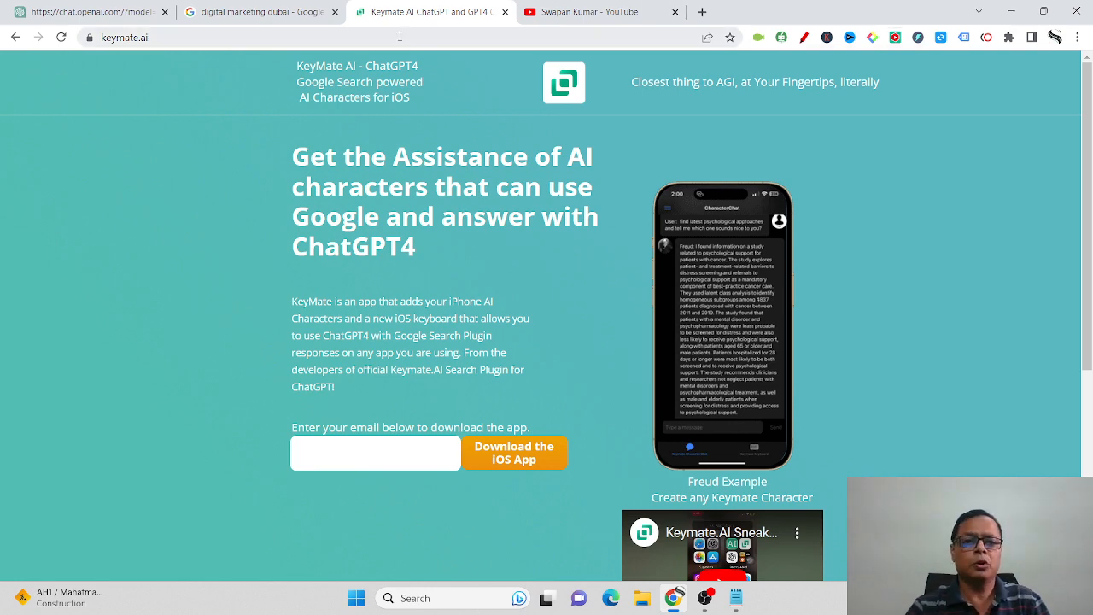
Return to the ChatGPT chat, switch the model to GPT-3.5 and set it back to GPT-4 with Plugins.
left_click(94, 11)
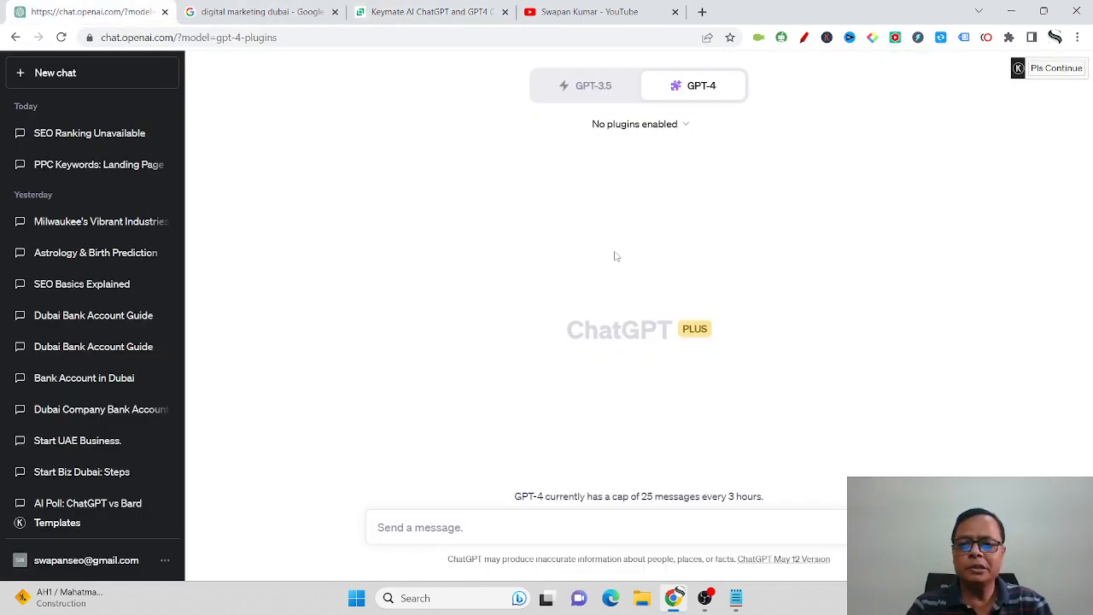
mouse_move(730, 94)
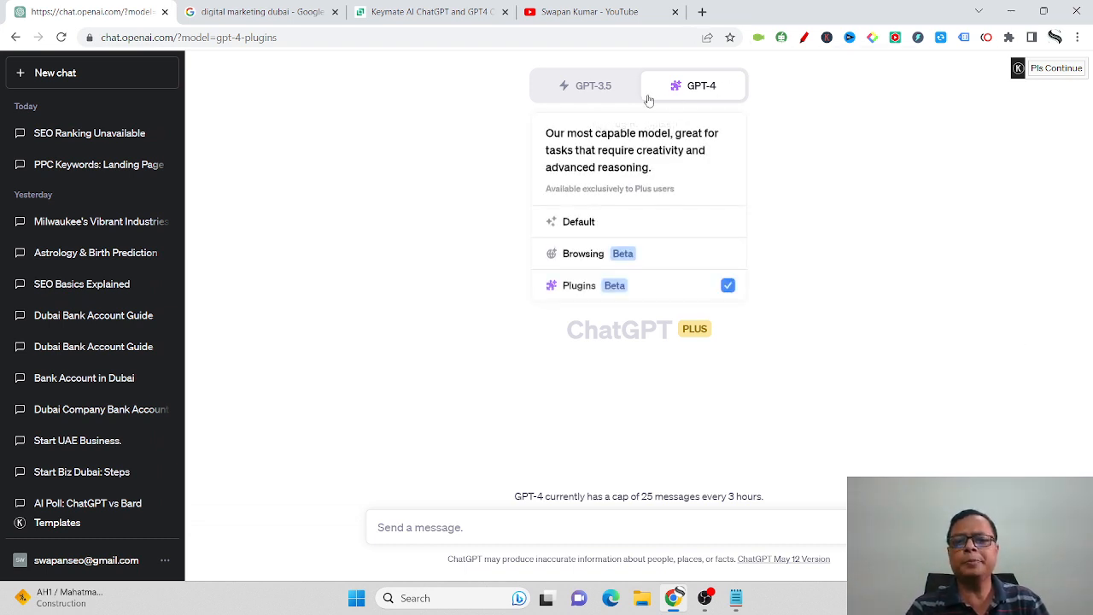
left_click(603, 97)
left_click(604, 100)
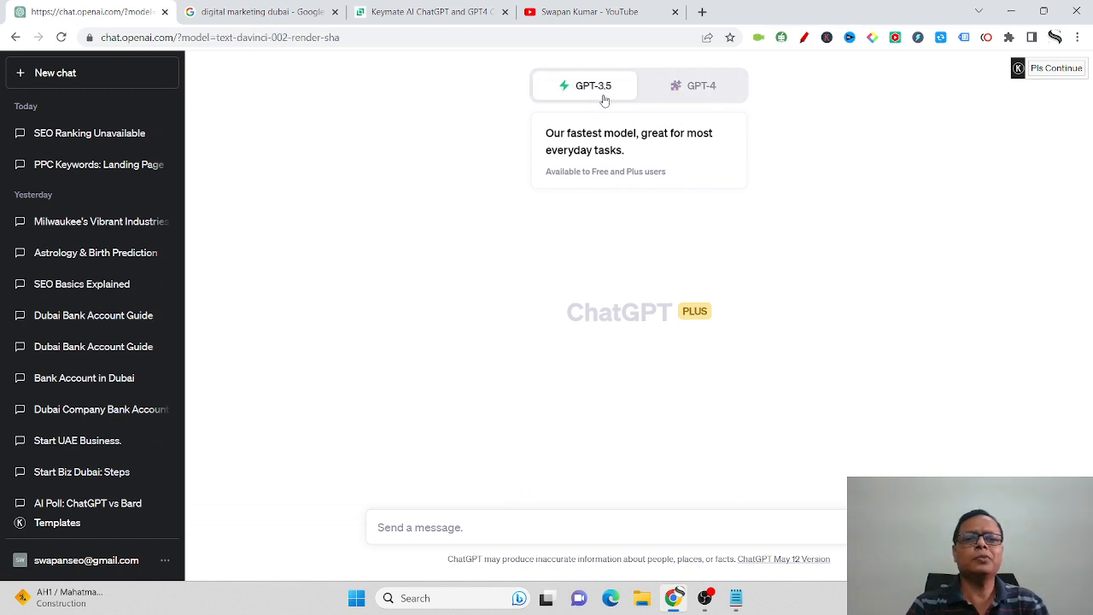
mouse_move(693, 87)
left_click(589, 283)
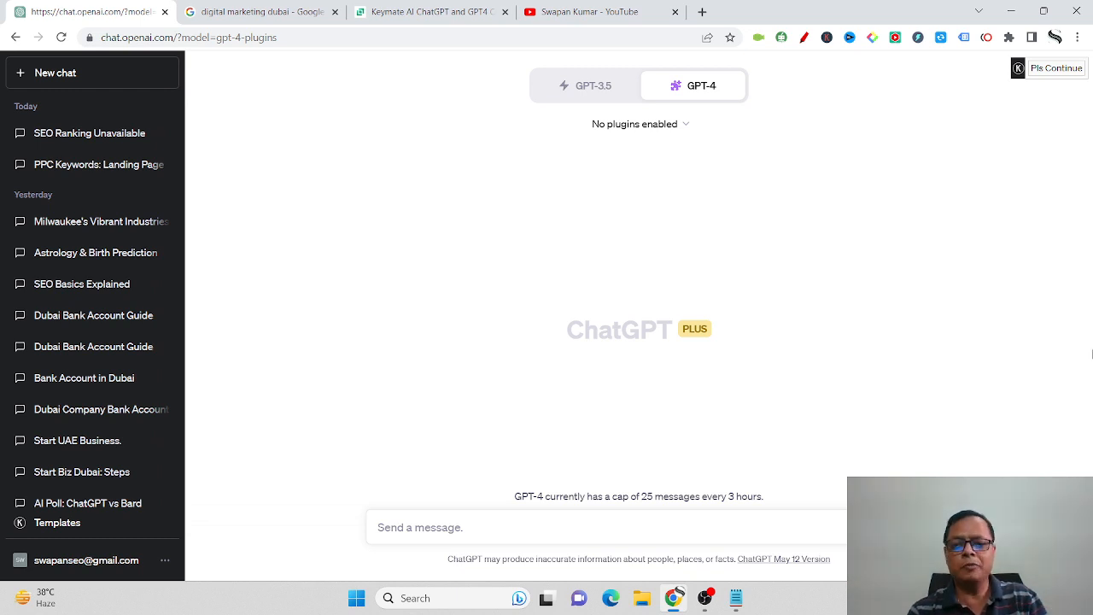
mouse_move(707, 604)
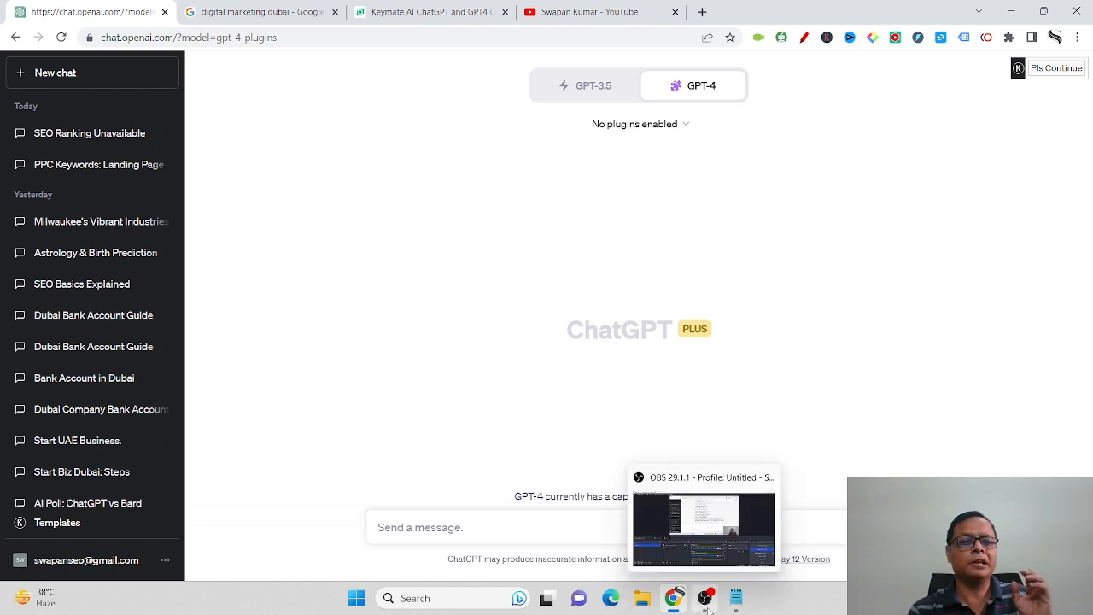